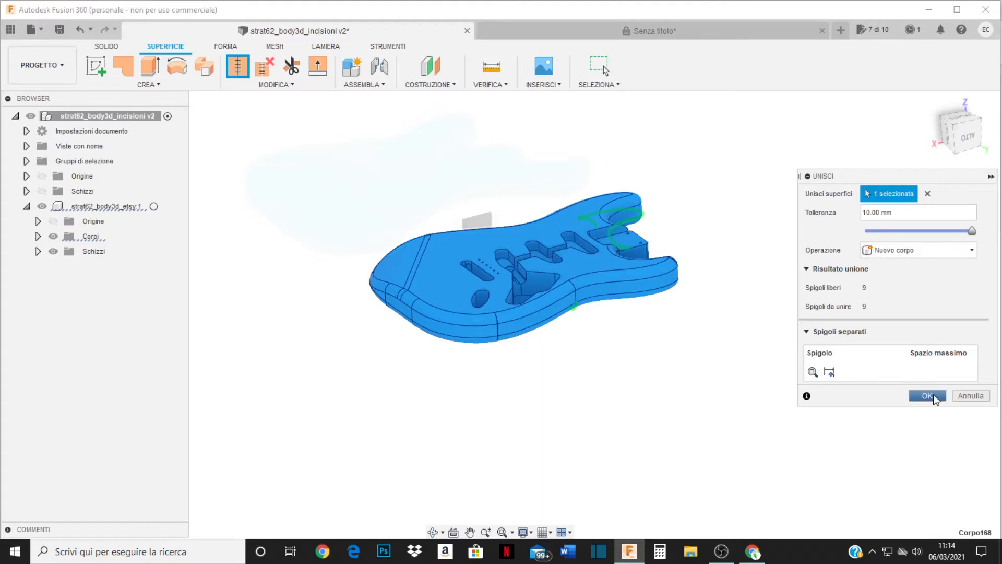
Step: Stitch the guitar body's surfaces into a new body with a tolerance of 0.1 mm
click(927, 230)
drag(928, 231, 895, 231)
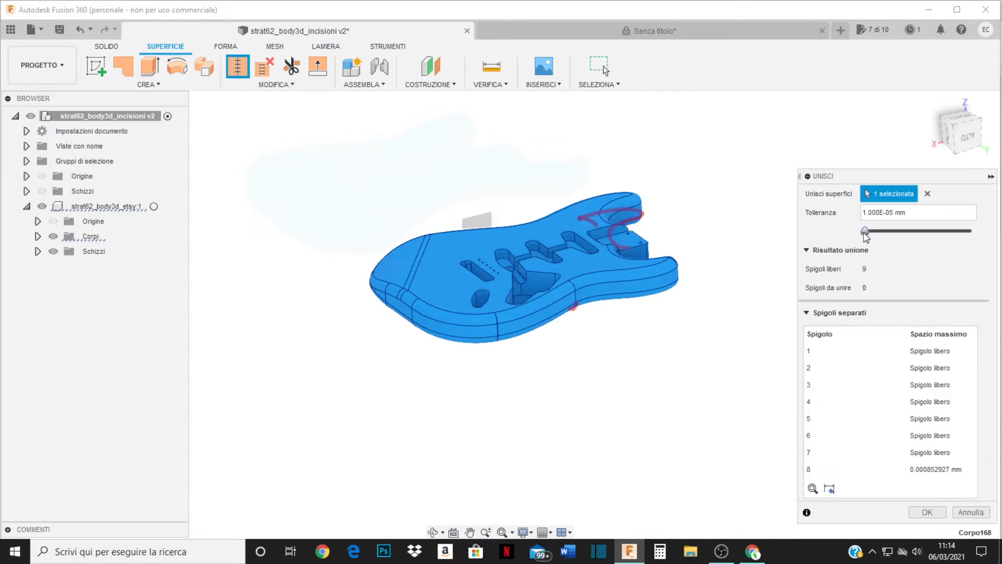
click(868, 230)
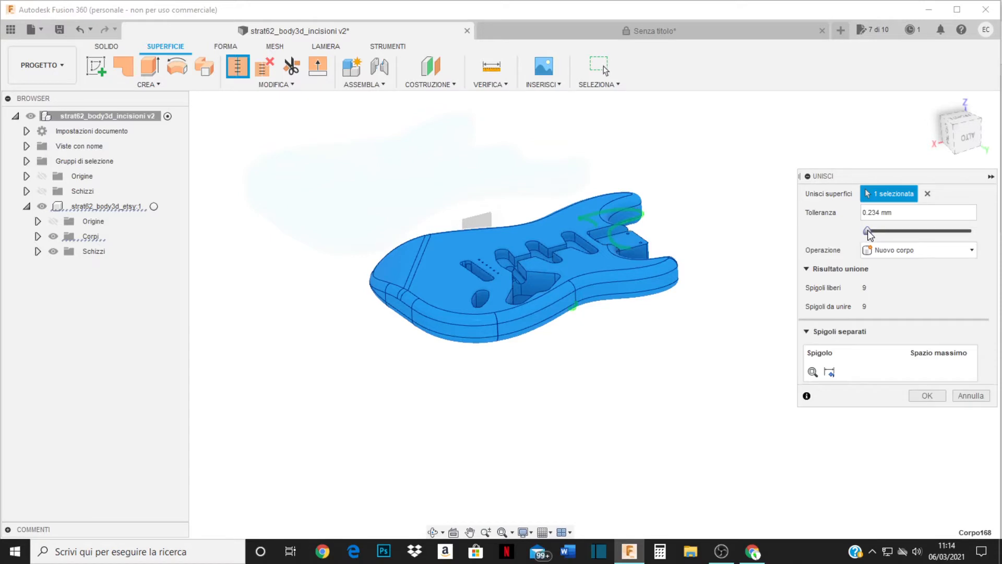
click(908, 217)
text(0.1)
key(Return)
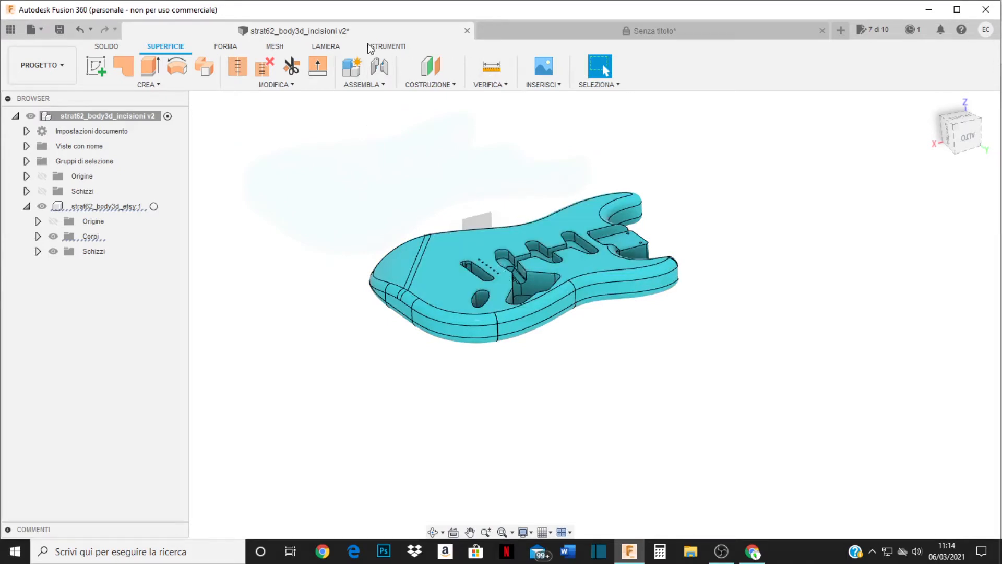
Step: Examine the guitar body's interior with a section analysis on the XZ plane, moving the cut to 20 mm, and discard the analysis
click(388, 46)
click(374, 66)
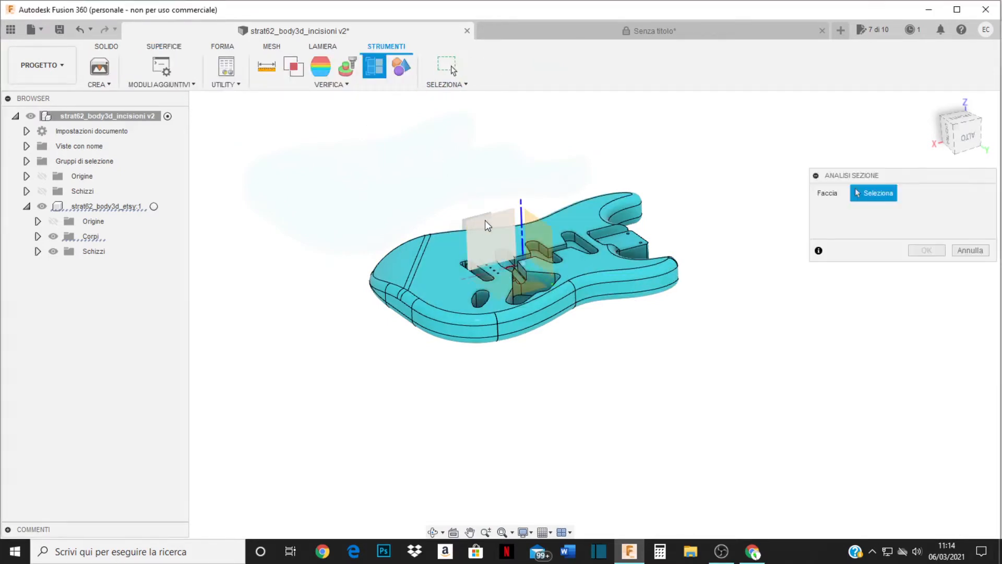
click(485, 220)
scroll(453, 231, down, 3)
scroll(453, 231, up, 7)
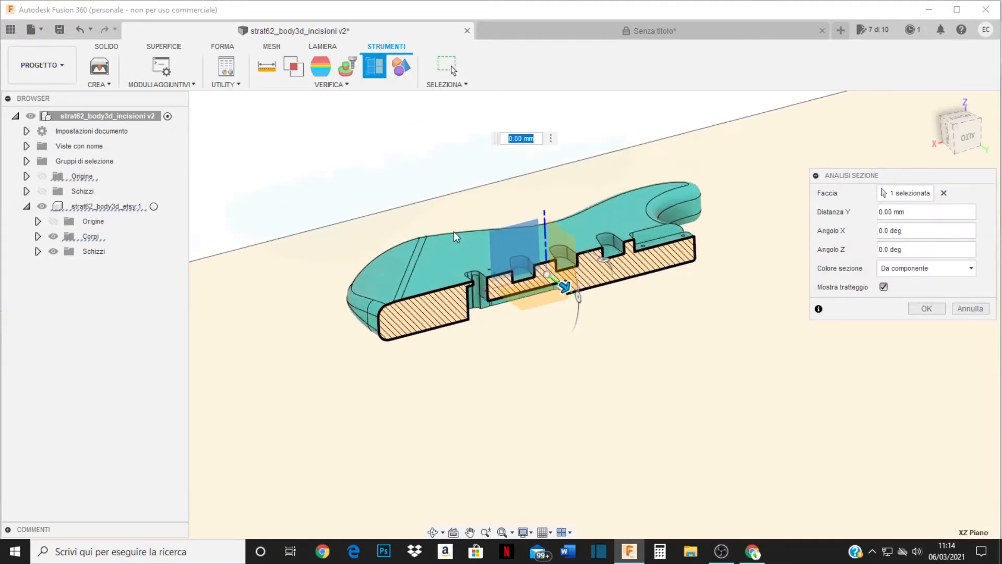
scroll(416, 223, down, 1)
scroll(493, 261, up, 1)
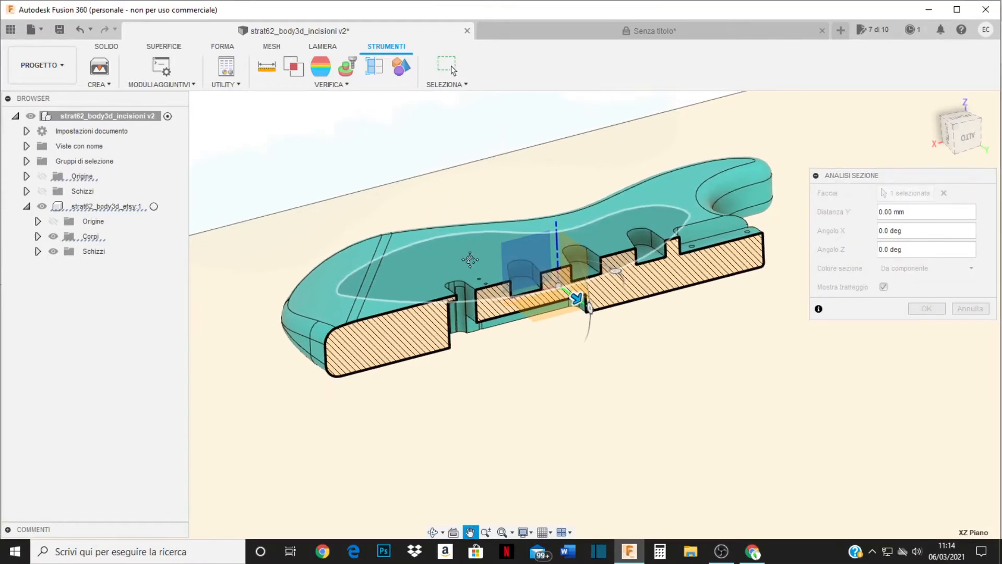
scroll(555, 312, up, 3)
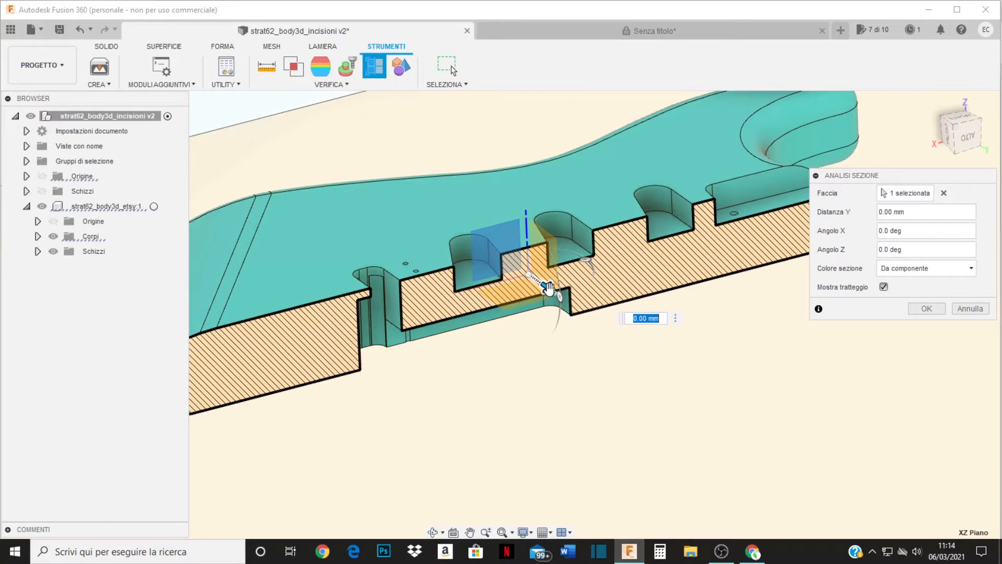
drag(548, 290, 581, 303)
scroll(581, 270, down, 3)
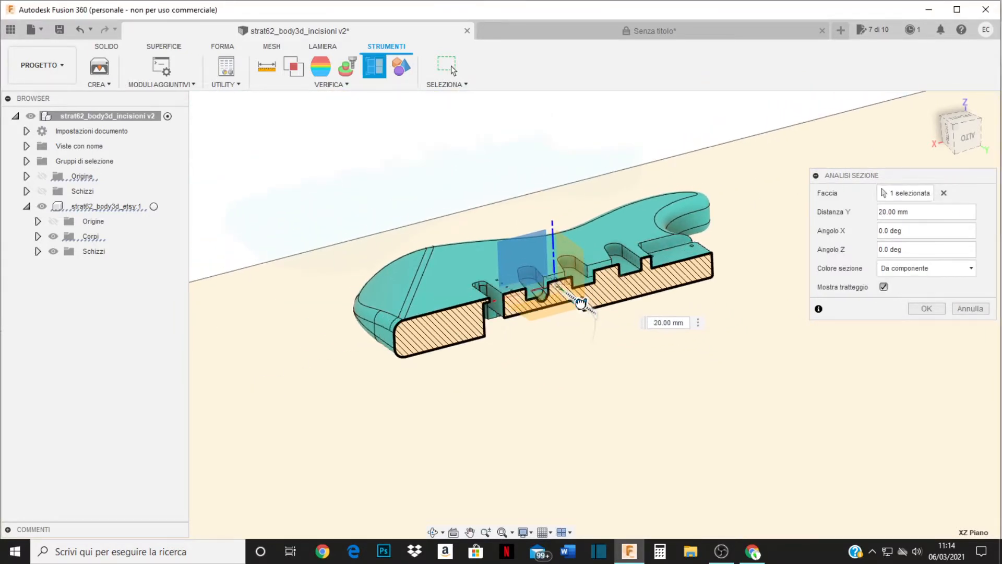
click(967, 309)
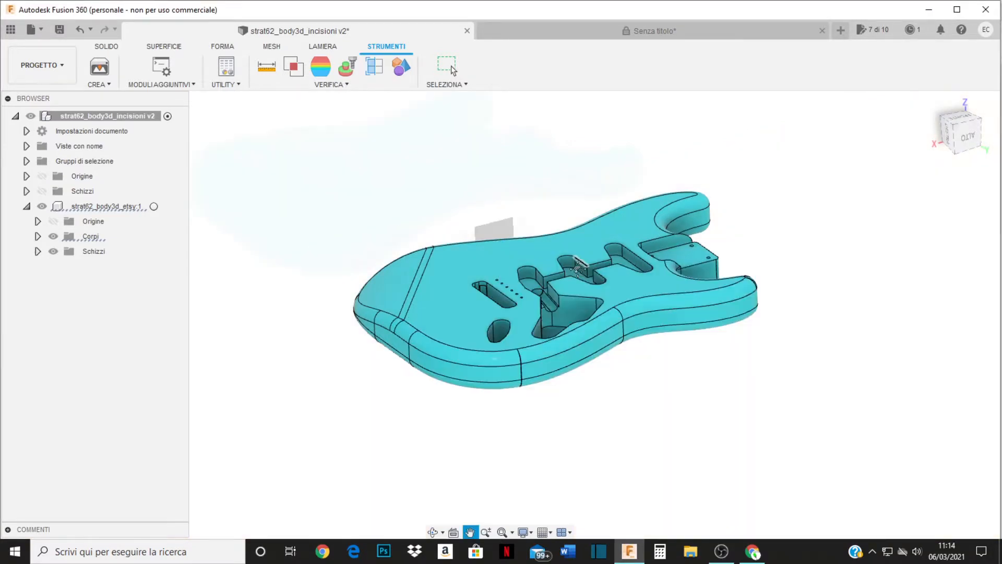
shift+middle_drag(573, 271, 653, 349)
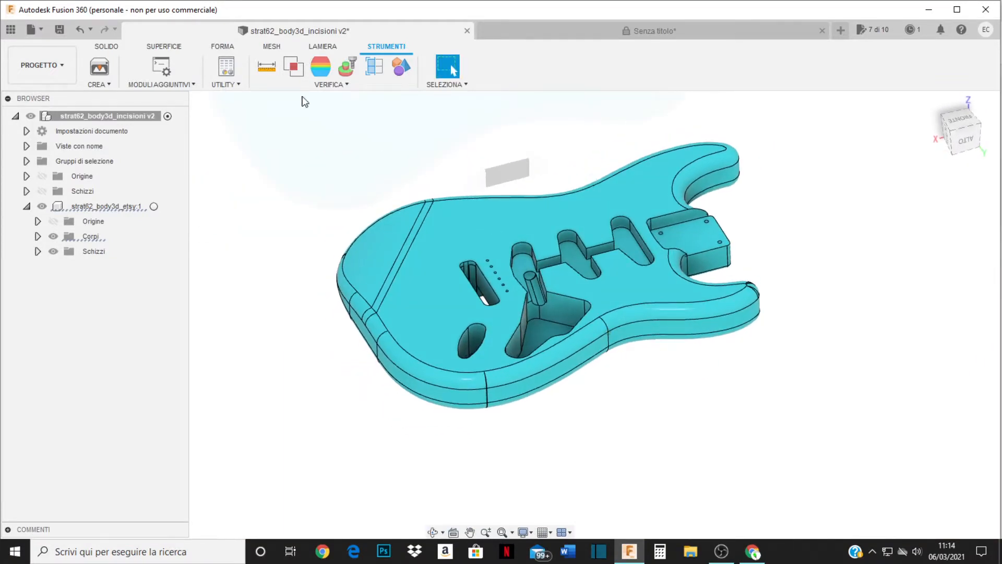
click(107, 46)
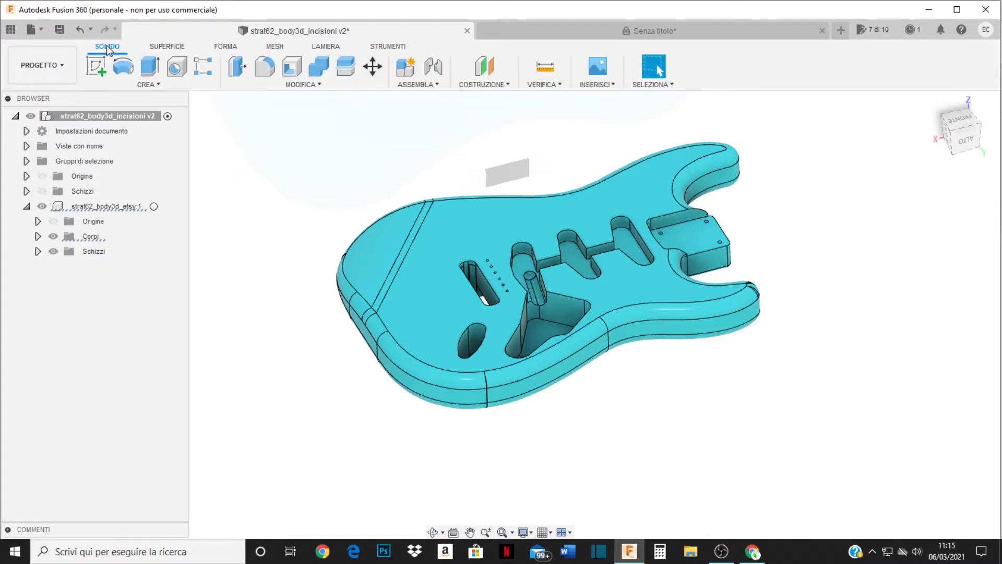
click(485, 85)
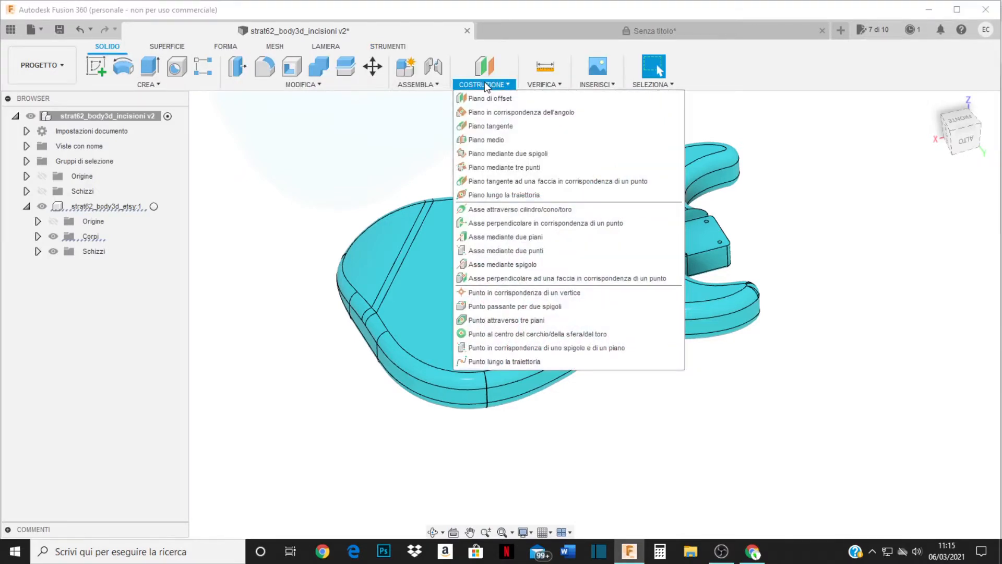
click(475, 127)
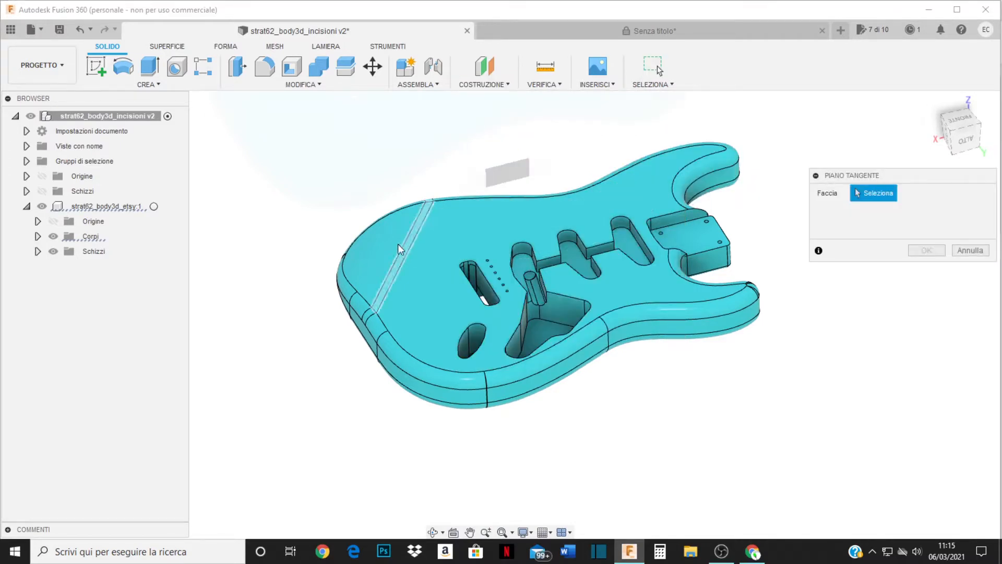
click(380, 261)
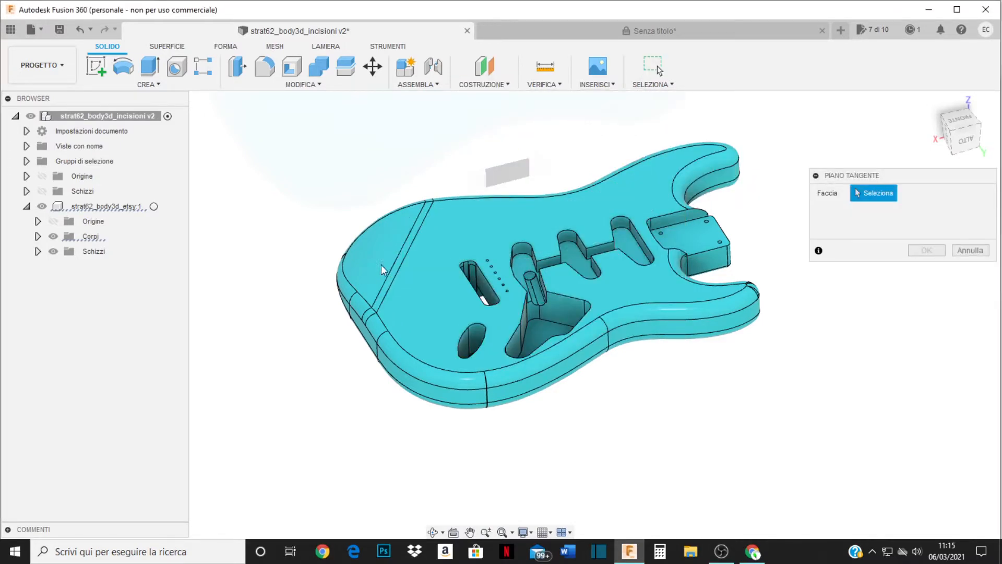
shift+middle_drag(614, 375, 405, 291)
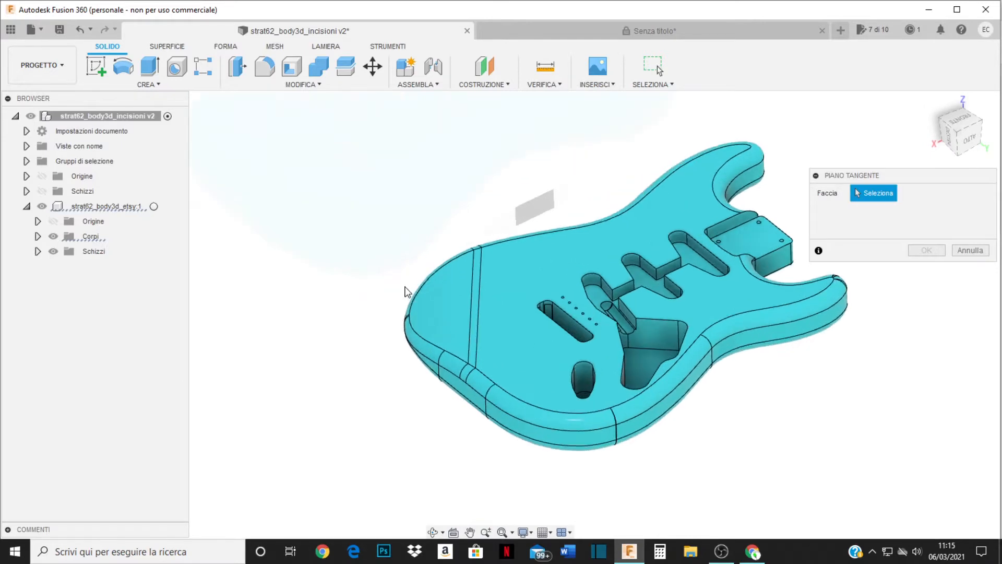
scroll(498, 332, up, 5)
click(512, 317)
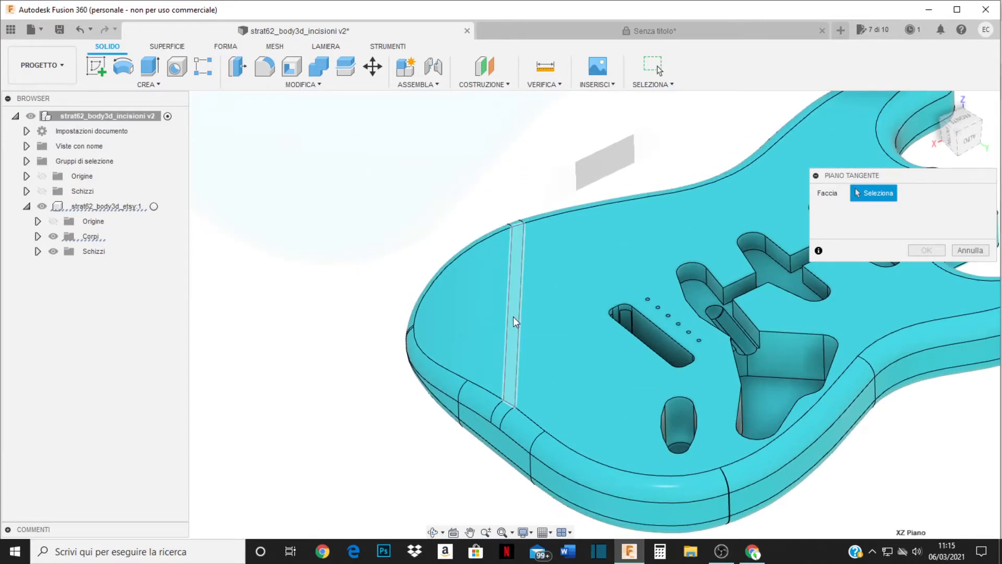
shift+middle_drag(599, 335, 591, 283)
scroll(525, 222, down, 3)
scroll(643, 324, up, 2)
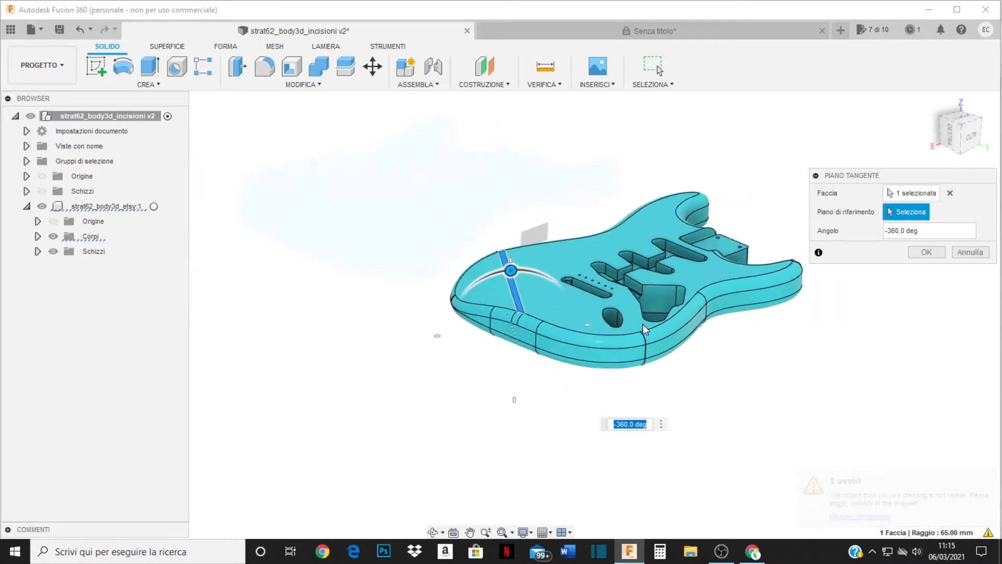
click(967, 253)
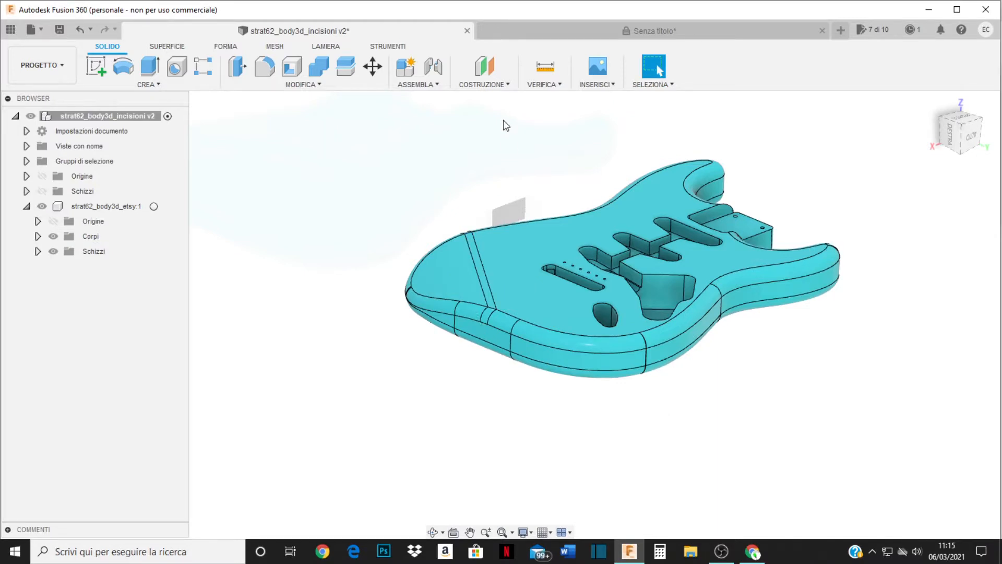
Step: Create a tangent plane on the narrow curved strip beside the body's forearm bevel at an angle of 20 degrees
click(487, 82)
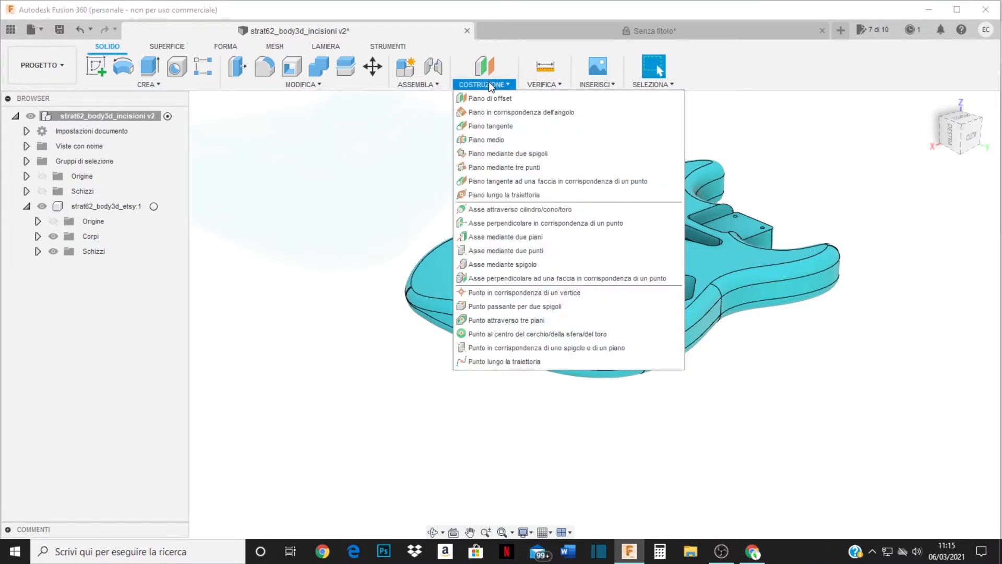
click(483, 127)
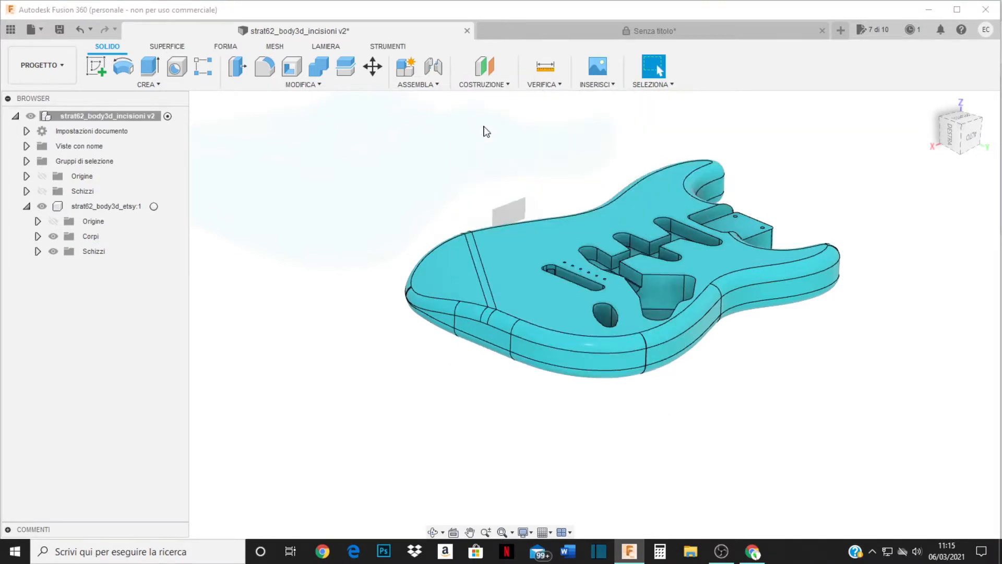
click(478, 265)
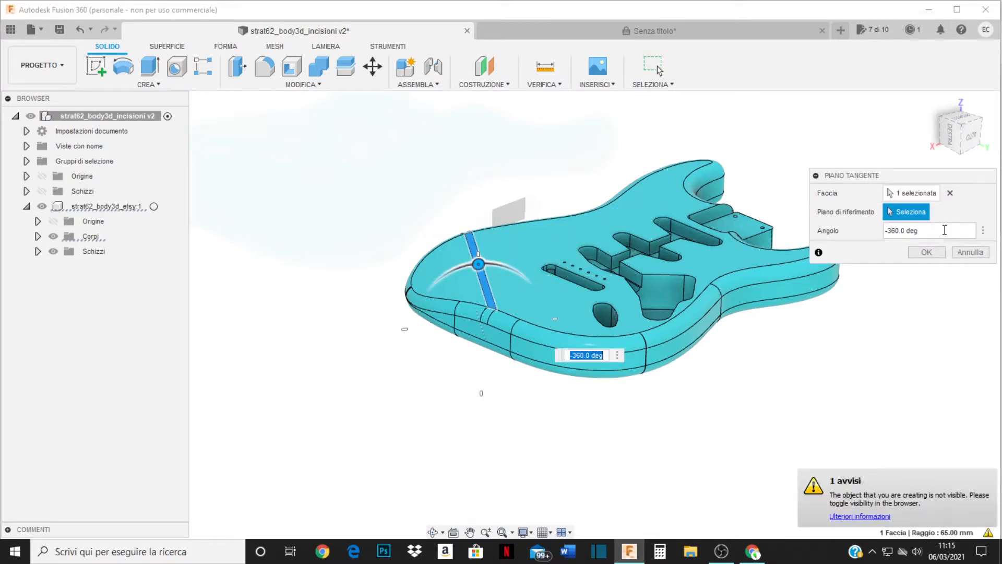
drag(944, 230, 848, 237)
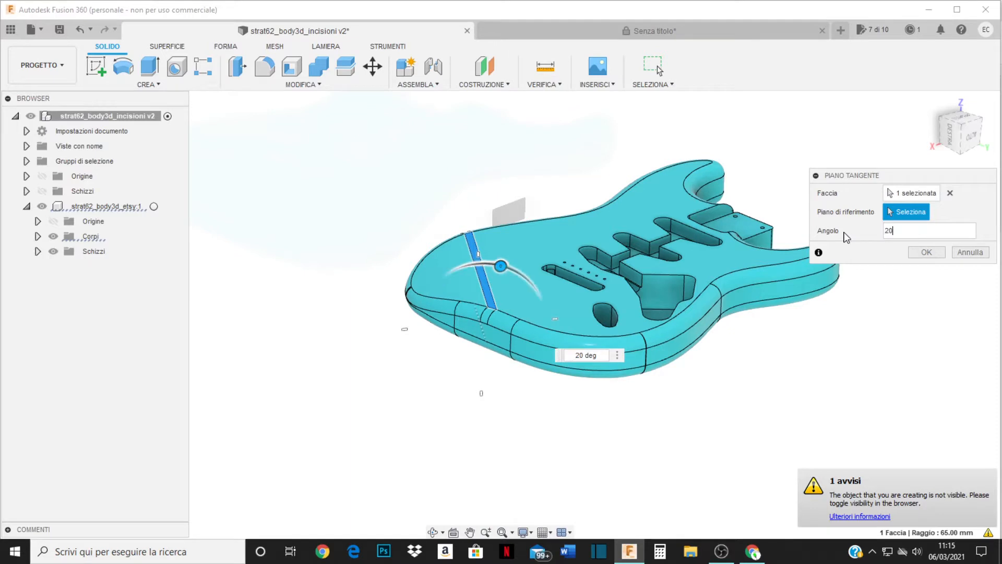
key(Return)
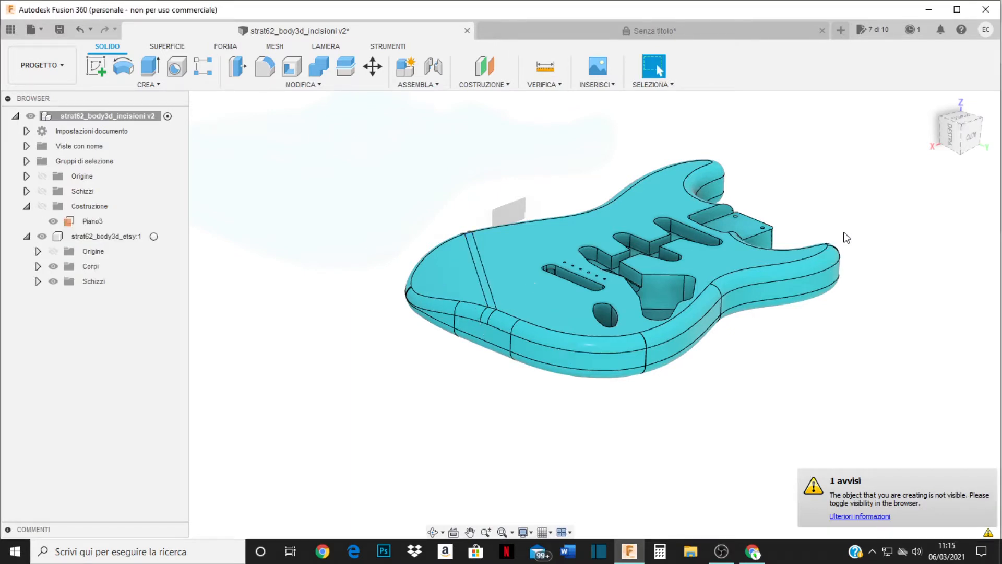
Step: Delete the tangent construction plane from the design
shift+middle_drag(658, 251, 577, 266)
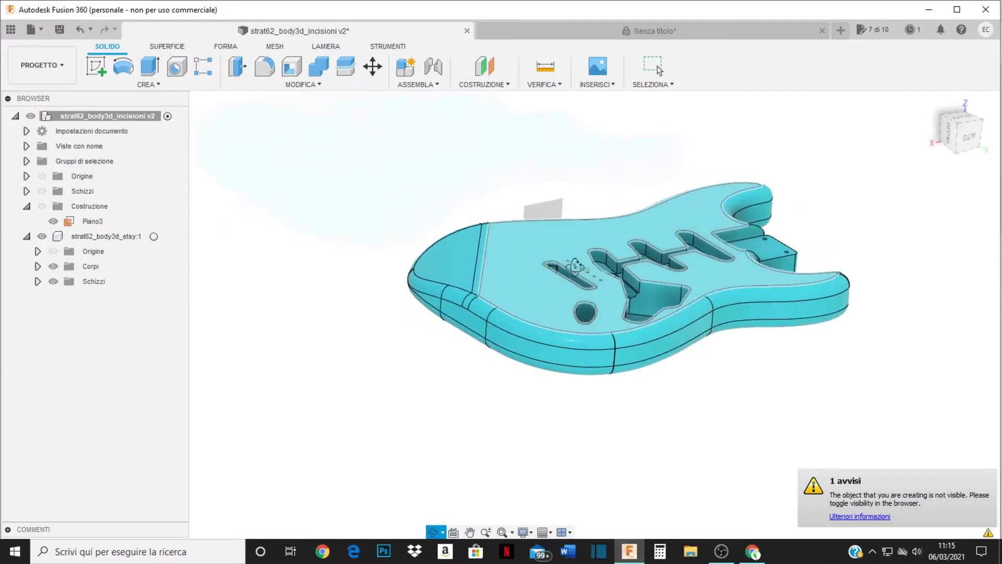
right_click(74, 222)
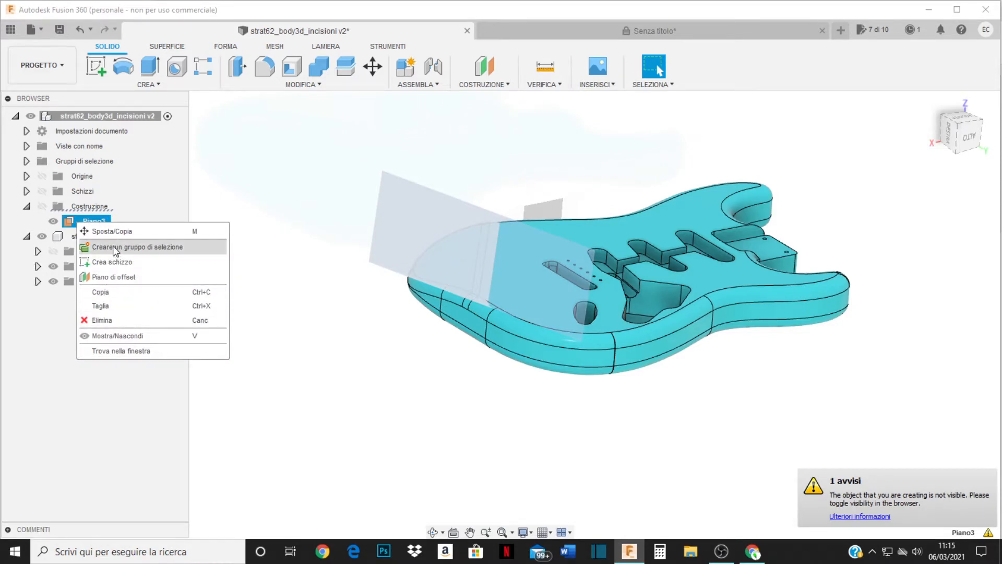
click(70, 225)
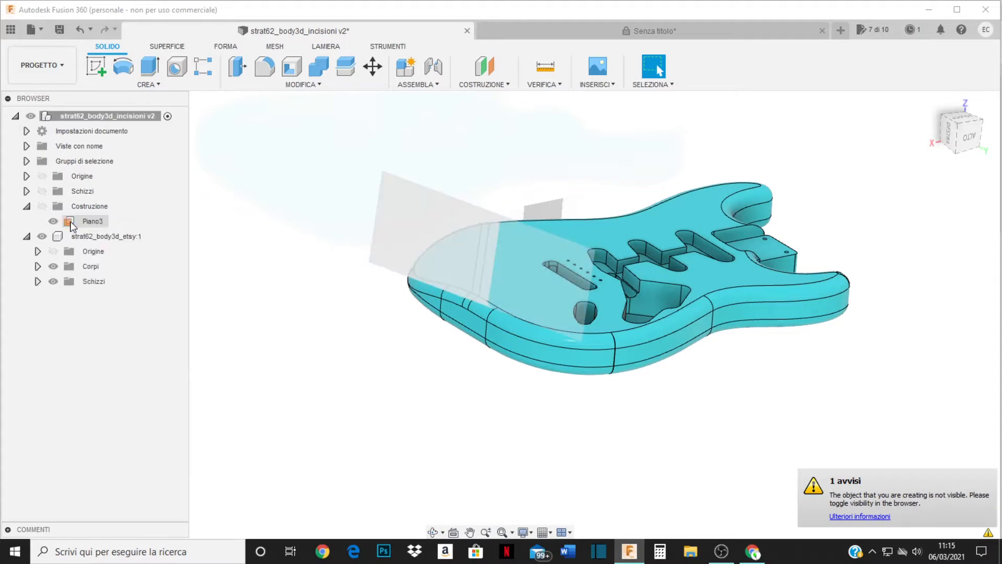
right_click(75, 224)
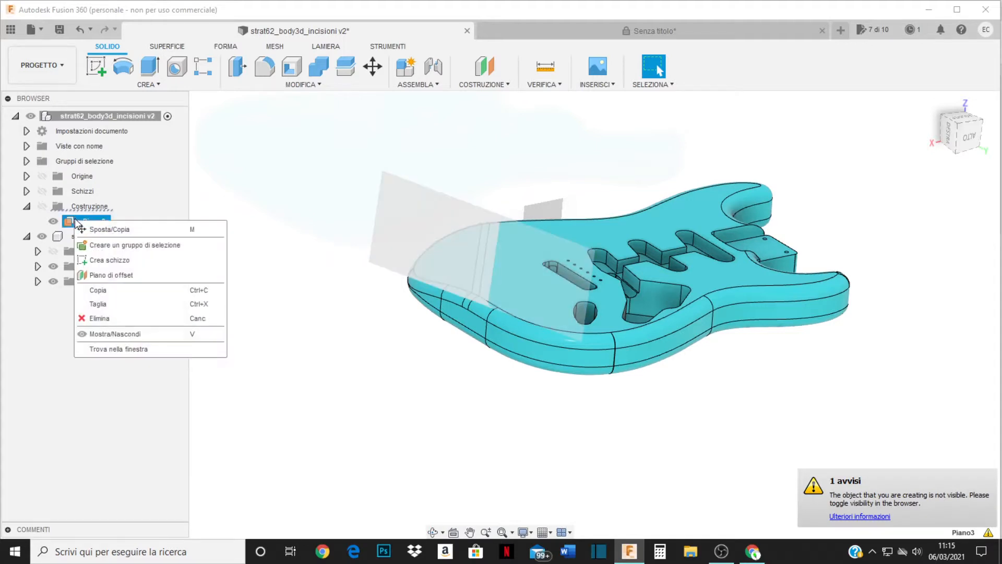
click(99, 319)
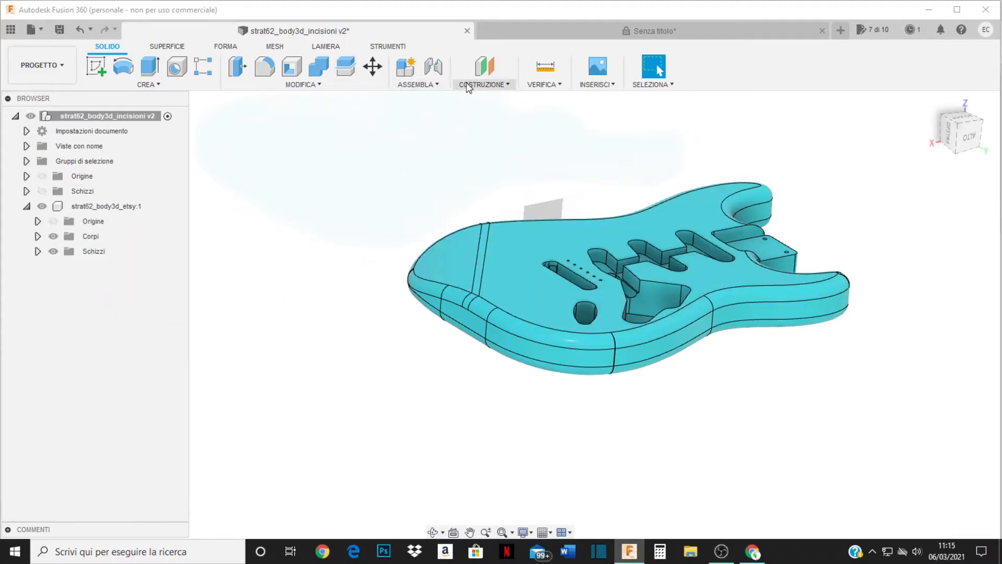
Step: Define a tangent plane on the narrow curved strip beside the body's forearm bevel with an angle of -20 degrees
click(495, 82)
click(504, 84)
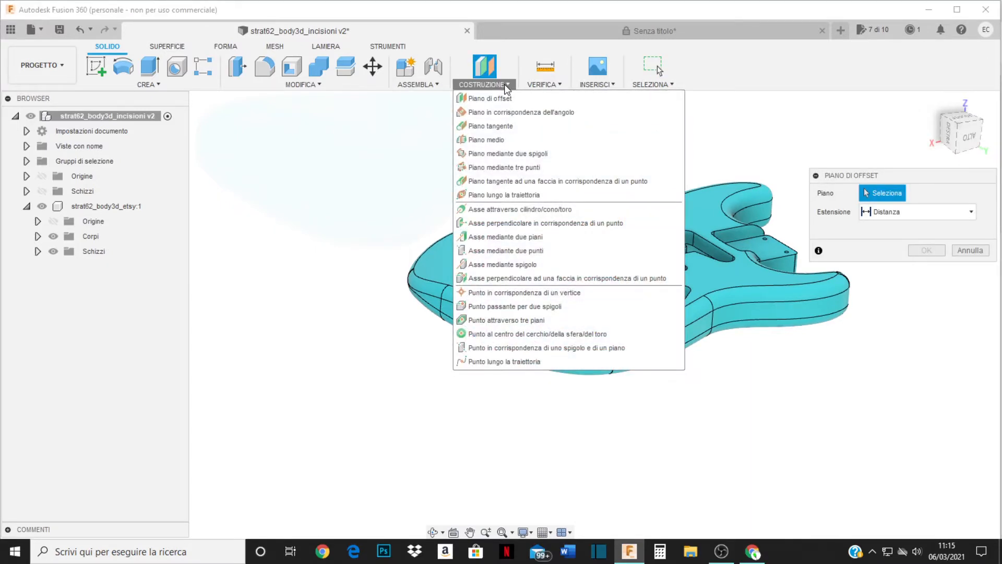
click(494, 127)
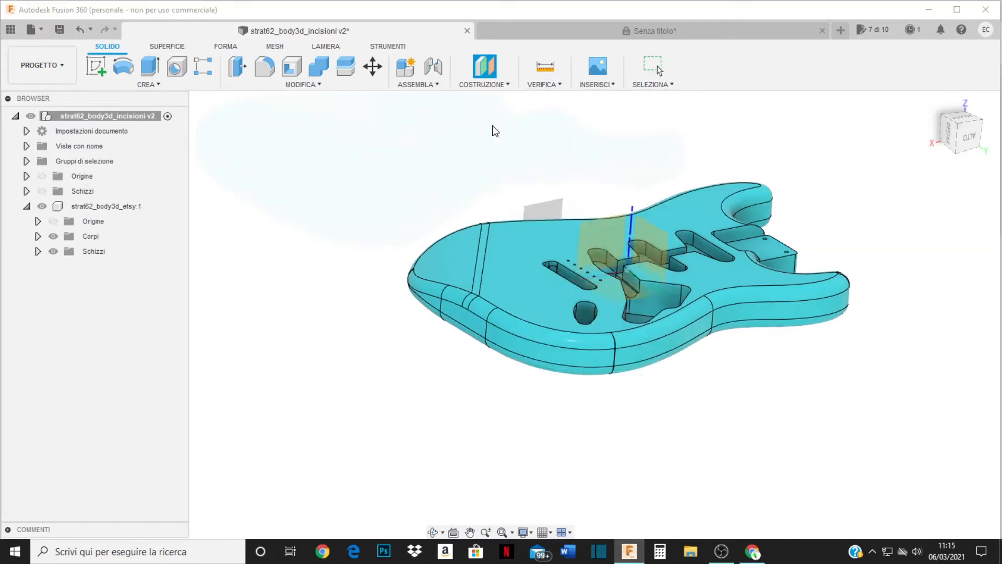
click(482, 266)
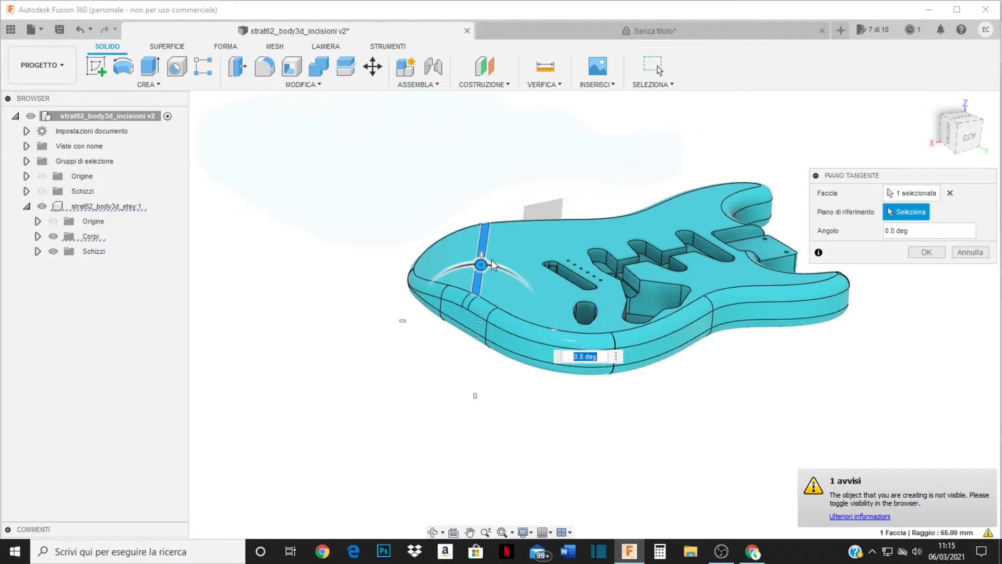
mouse_move(481, 265)
mouse_down()
mouse_move(514, 287)
mouse_move(495, 258)
mouse_up()
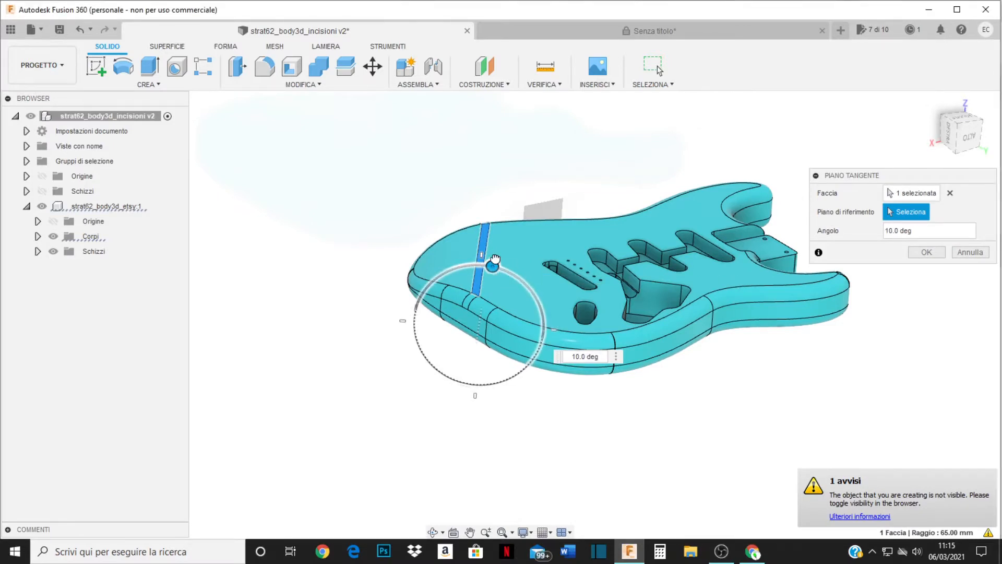
mouse_move(486, 318)
shift+middle_down()
mouse_move(480, 256)
mouse_move(491, 246)
mouse_move(500, 310)
shift+middle_up()
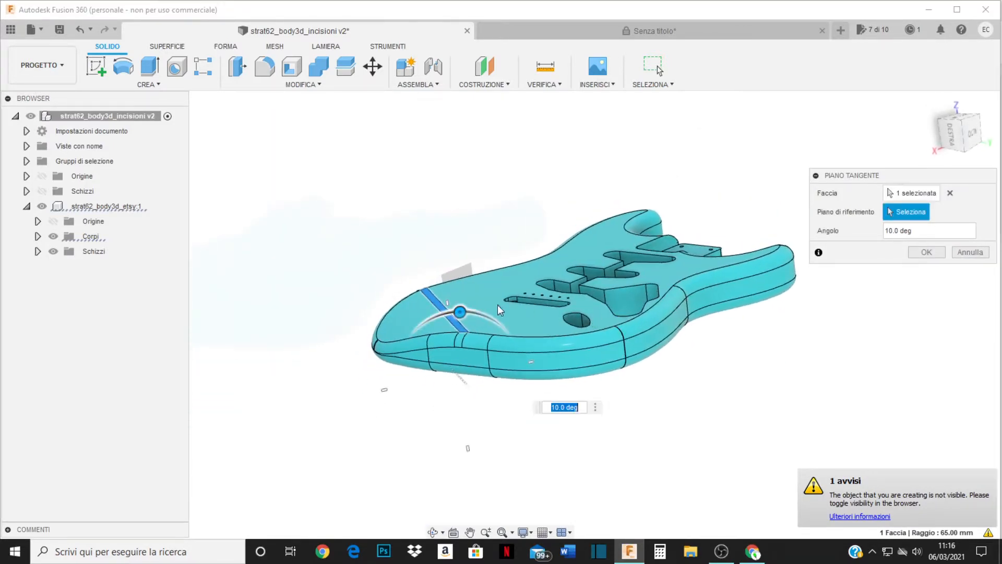
drag(460, 312, 432, 317)
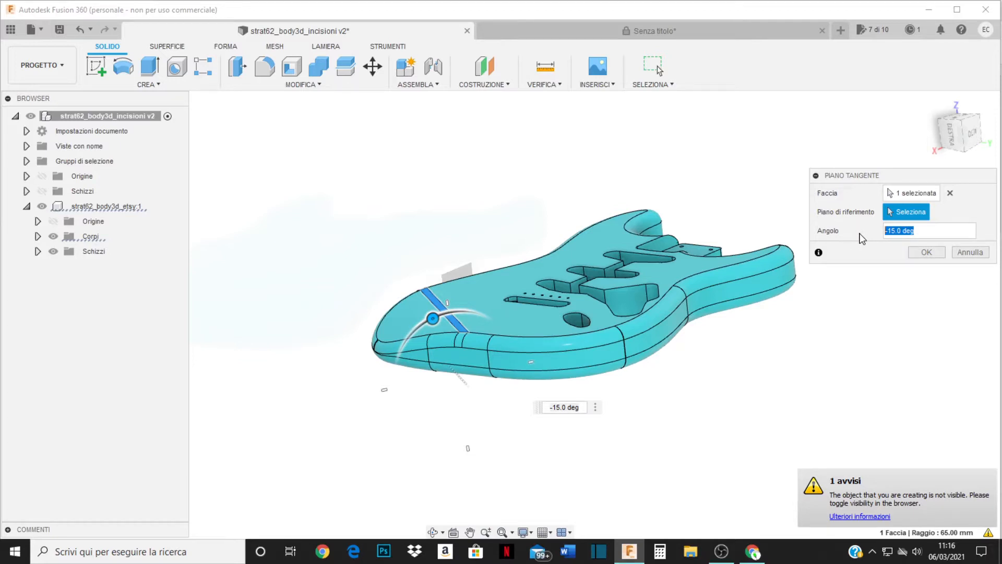
text(-20)
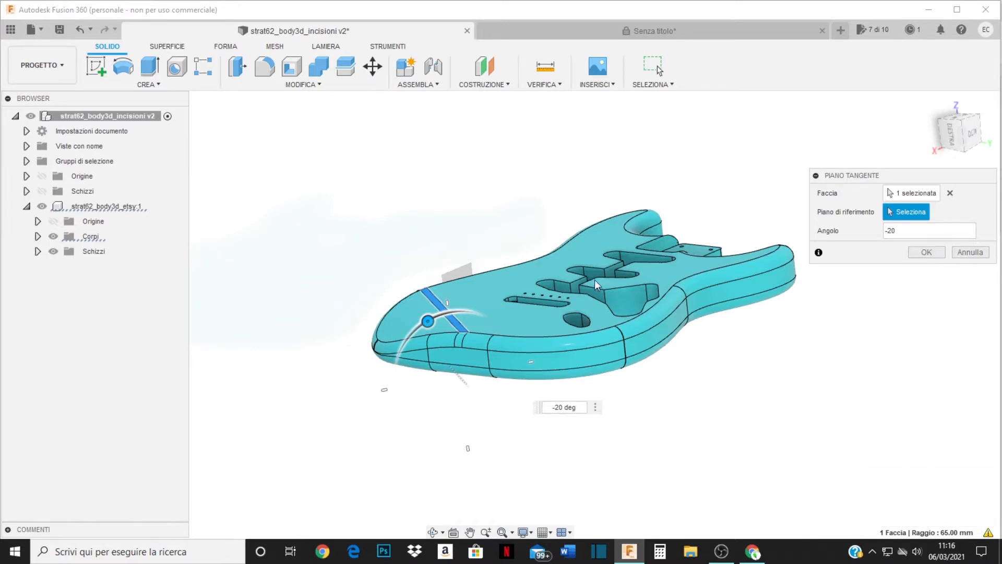
Step: Show the origin geometry of both the guitar component and the whole design, and confirm the tangent plane
click(56, 223)
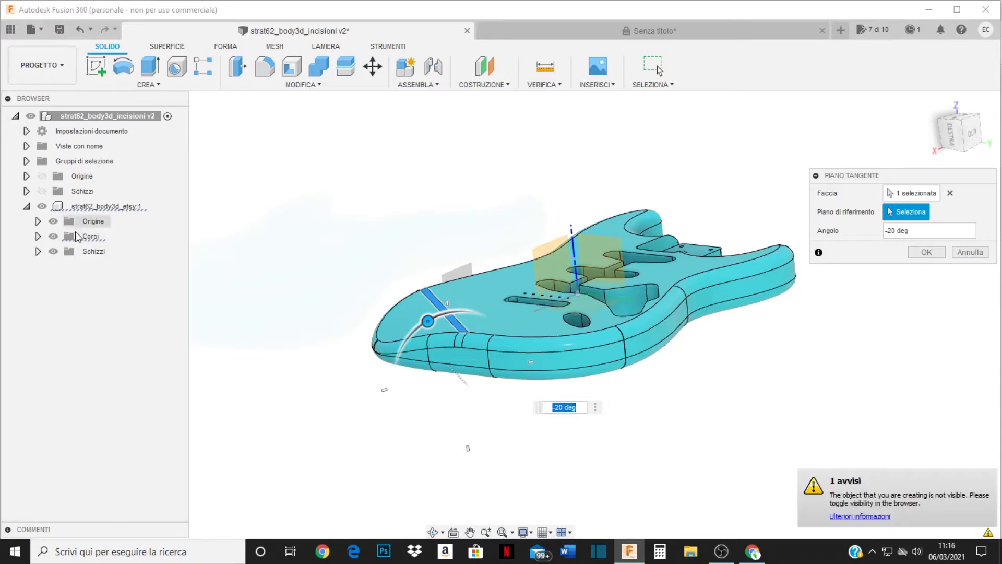
scroll(698, 334, down, 2)
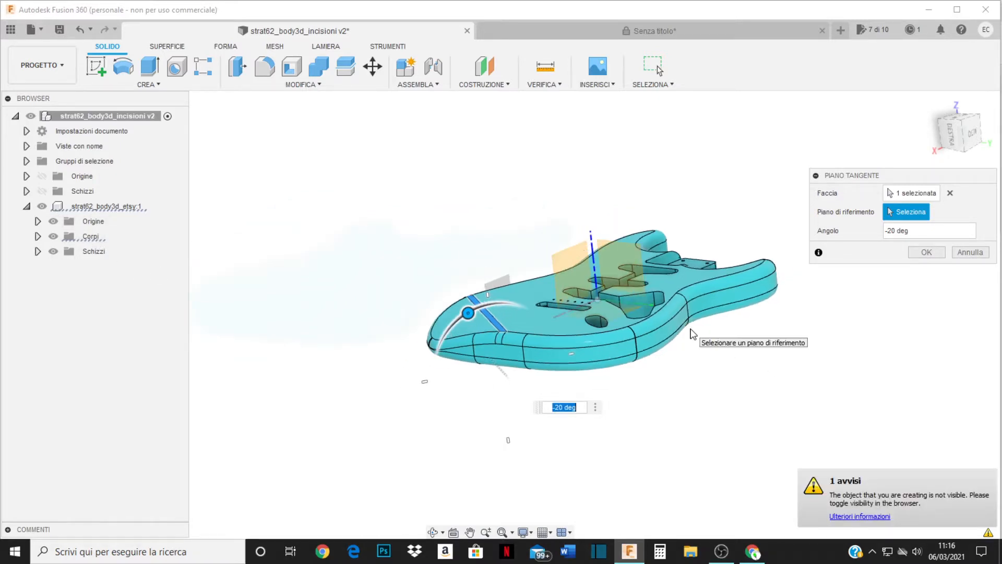
scroll(691, 332, up, 2)
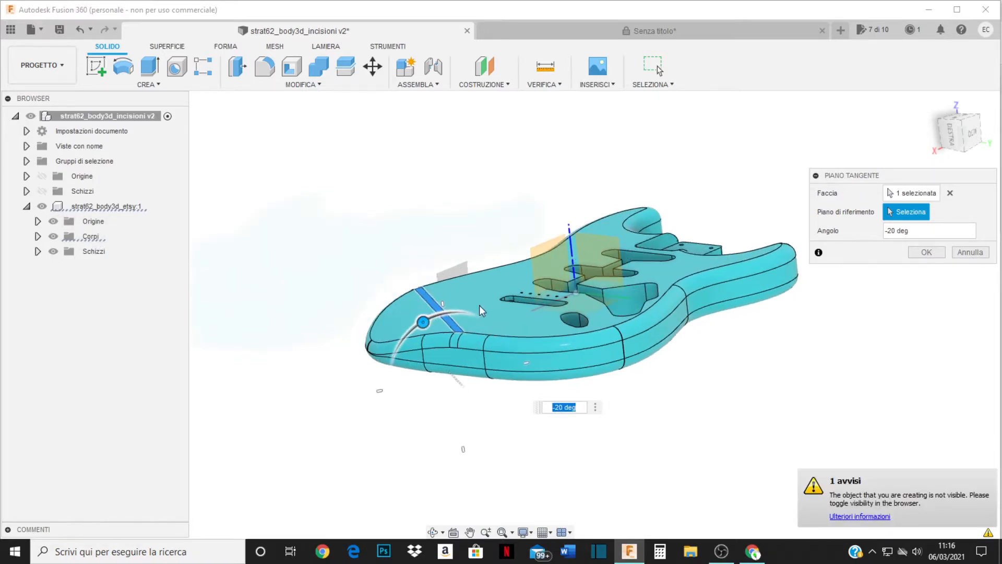
click(42, 176)
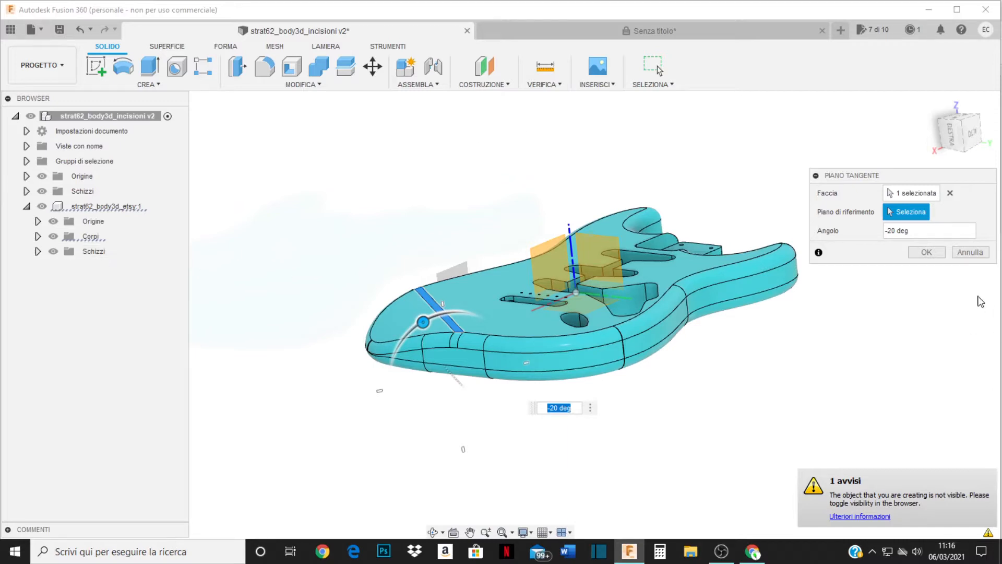
click(926, 253)
Step: Select the new tangent plane in the browser and make the construction geometry visible
shift+middle_drag(743, 264, 710, 311)
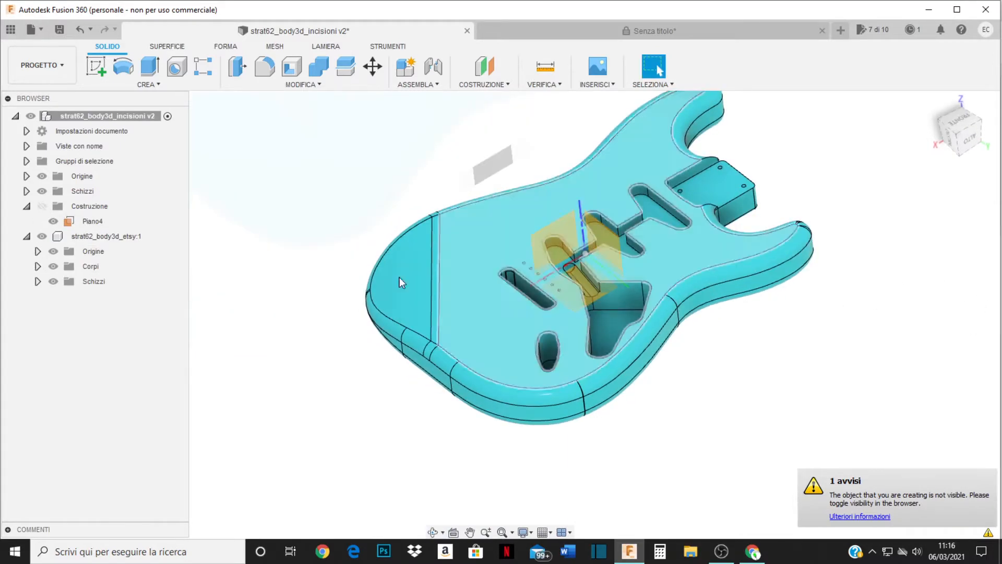
right_click(96, 223)
click(96, 222)
shift+middle_drag(286, 284, 618, 347)
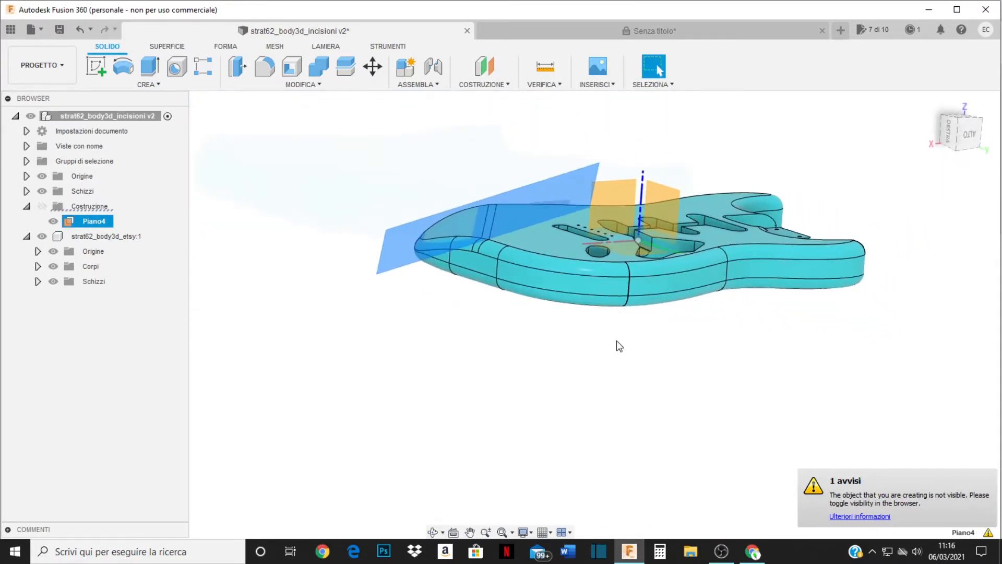
scroll(516, 231, up, 4)
mouse_move(516, 231)
shift+middle_down()
mouse_move(522, 242)
mouse_move(510, 224)
mouse_move(531, 242)
shift+middle_up()
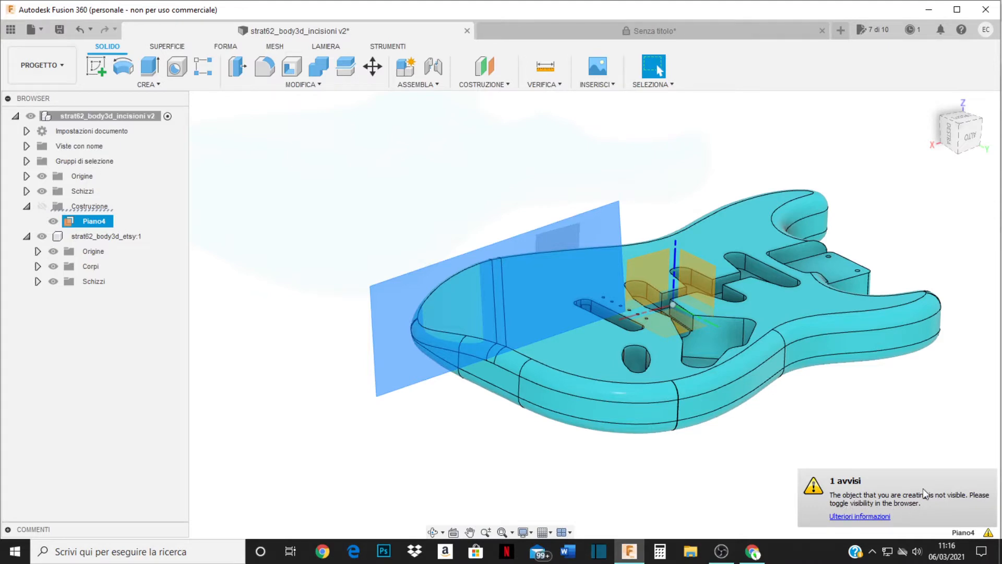
click(42, 206)
middle_drag(264, 275, 286, 246)
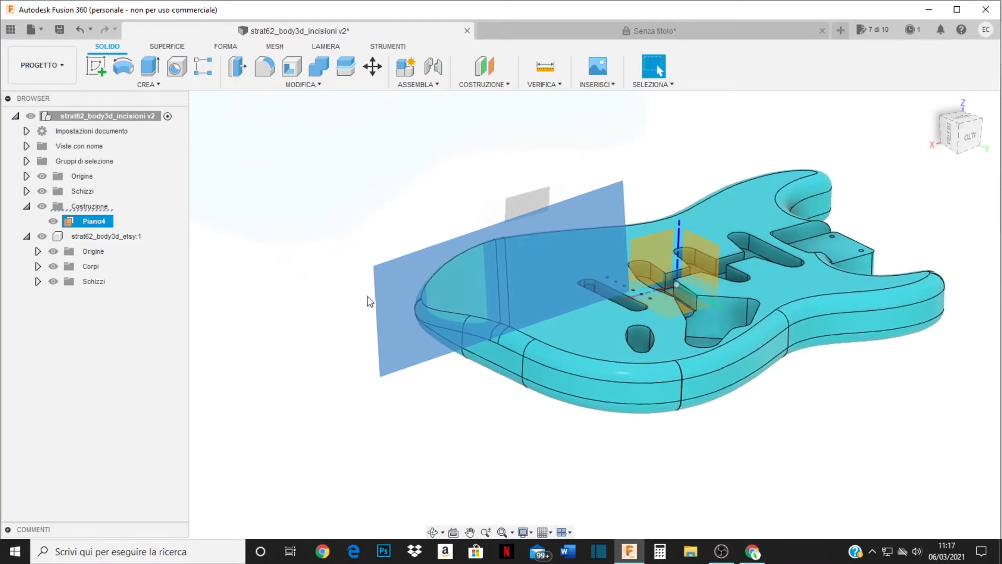
Step: Examine from several angles how the tangent plane lies against the guitar's forearm bevel
shift+middle_drag(438, 337, 443, 302)
scroll(457, 337, down, 2)
scroll(437, 207, up, 5)
click(415, 240)
scroll(538, 324, down, 4)
scroll(544, 335, up, 3)
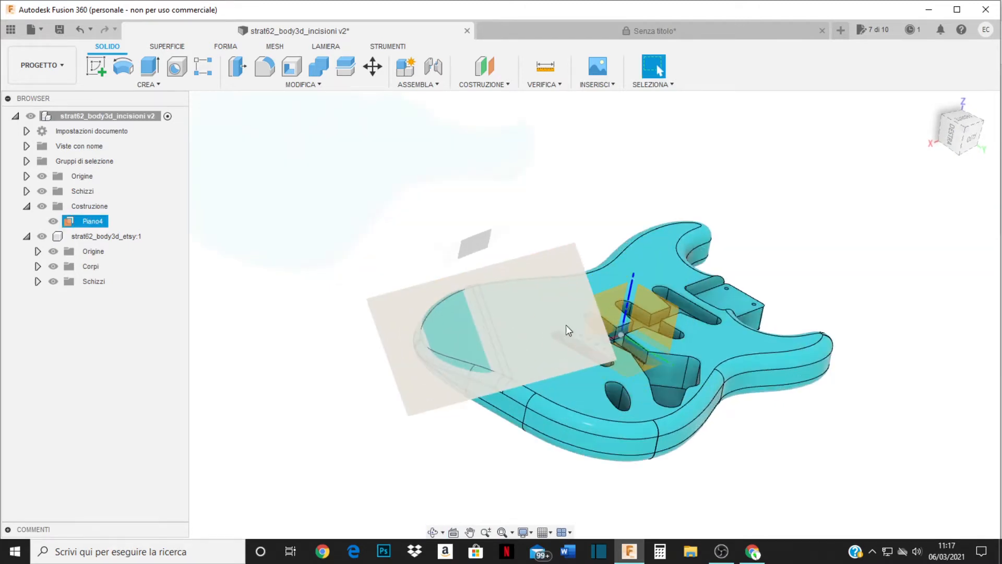
shift+middle_drag(565, 329, 460, 244)
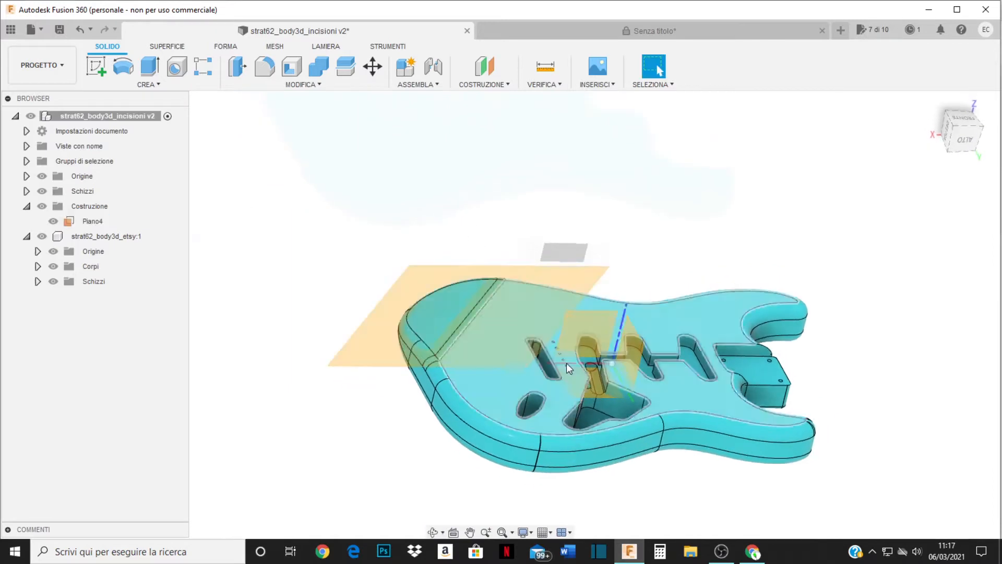
shift+middle_drag(576, 361, 600, 346)
click(657, 66)
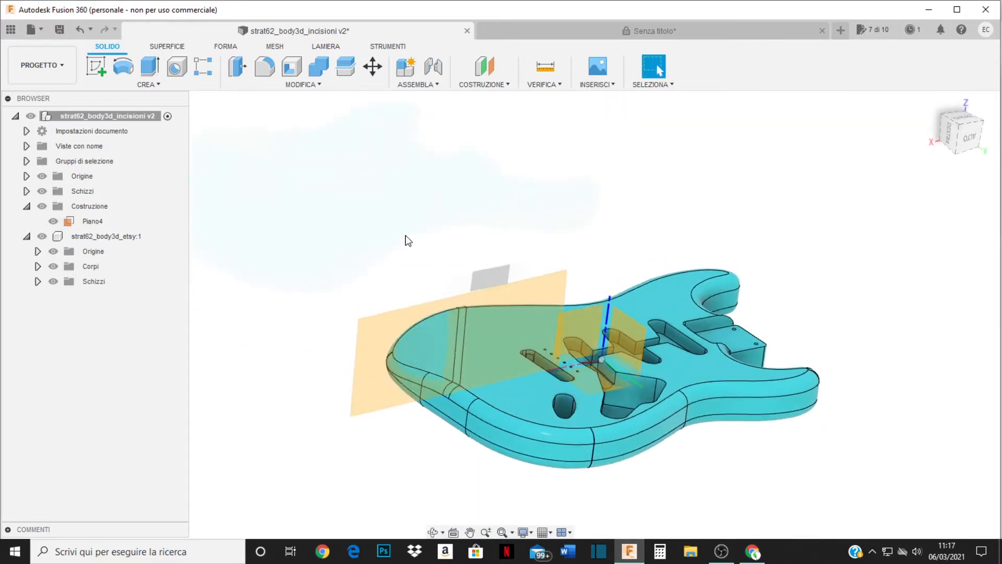
Step: Start a new sketch on the tangent construction plane at the forearm bevel
click(158, 85)
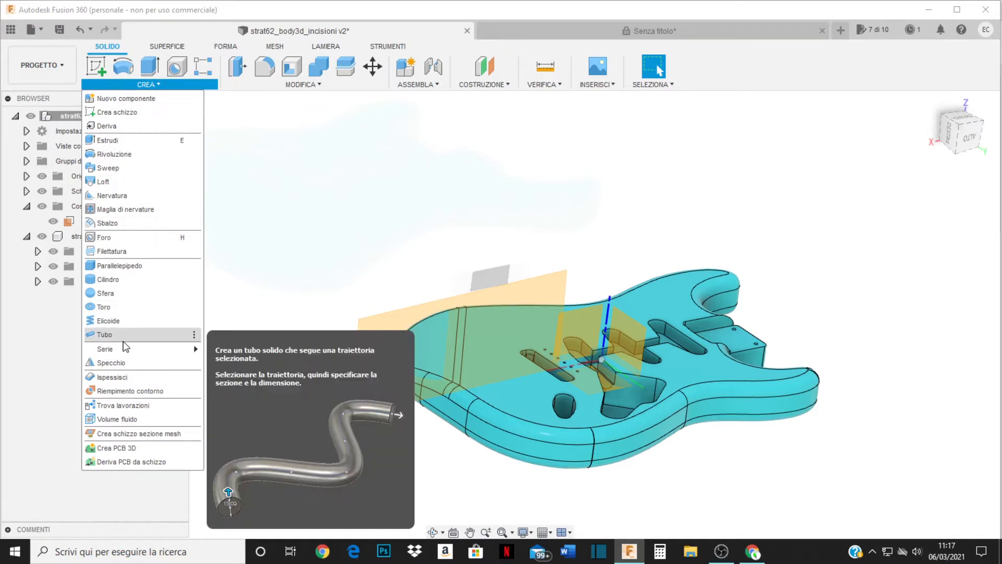
click(102, 70)
click(389, 334)
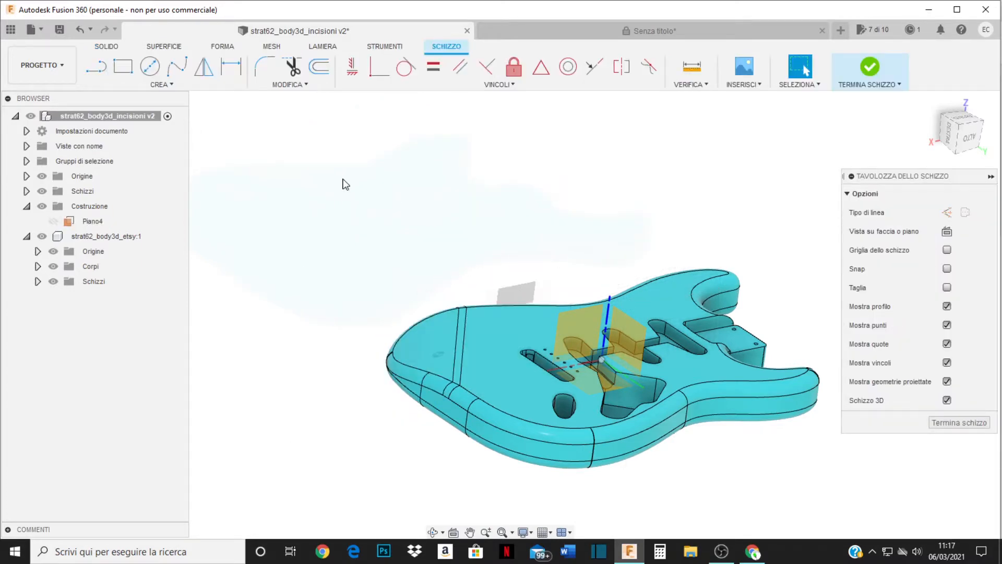
Step: Place a rectangular sketch text frame across the forearm bevel, reaching from outside the body to near the bridge slot
click(176, 81)
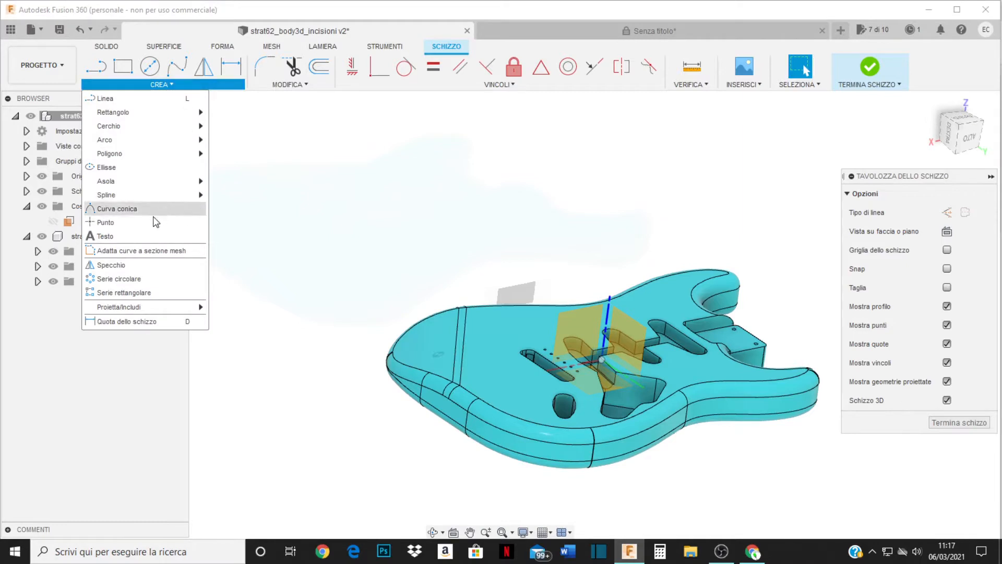
click(137, 236)
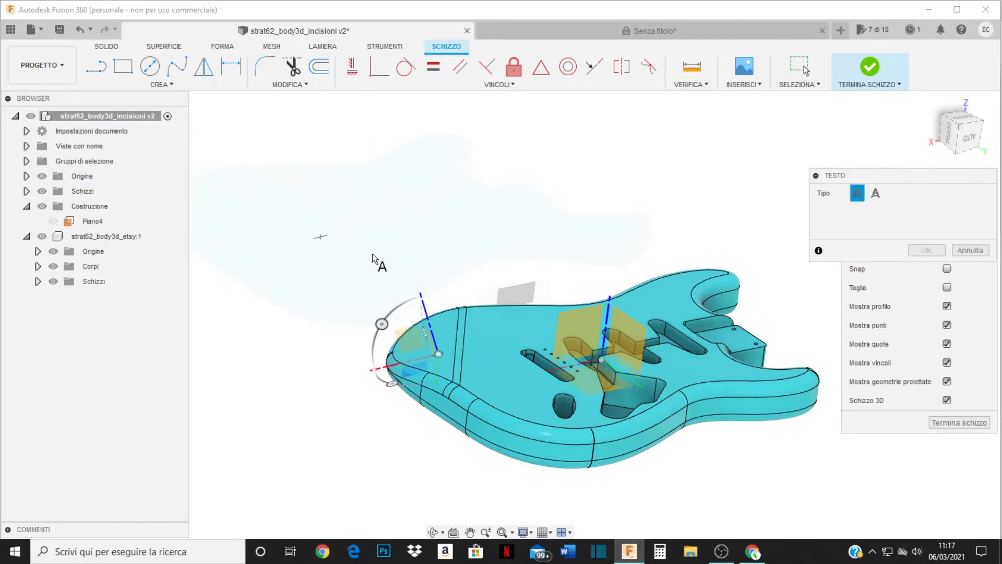
shift+middle_drag(619, 291, 509, 342)
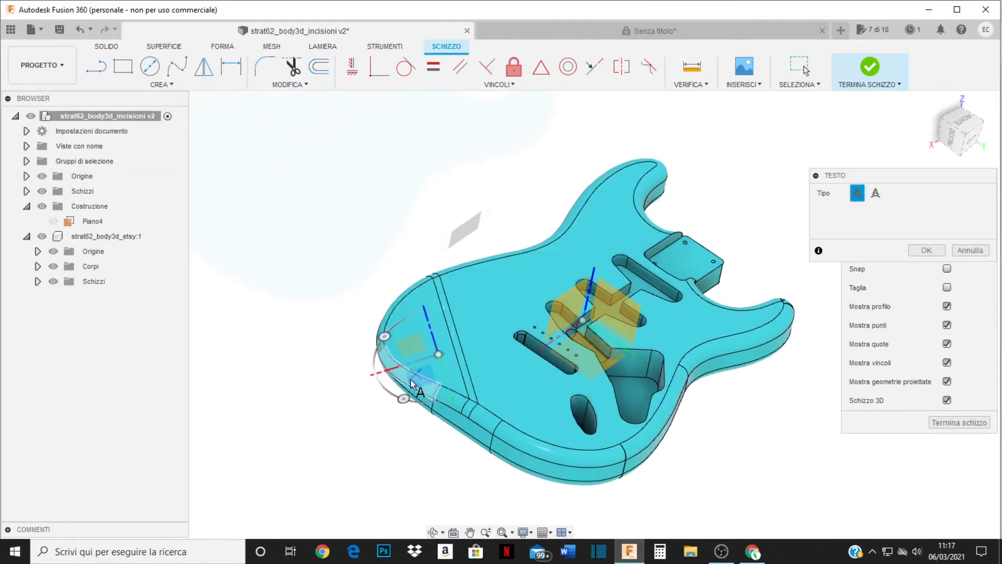
scroll(416, 380, up, 3)
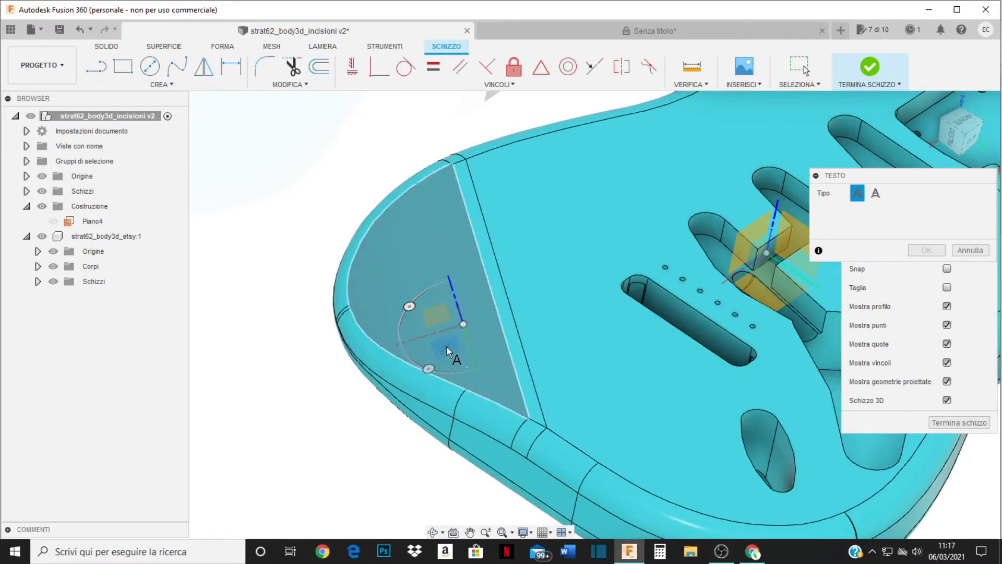
shift+middle_drag(447, 347, 654, 409)
mouse_move(582, 390)
shift+middle_down()
mouse_move(546, 376)
mouse_move(552, 340)
shift+middle_up()
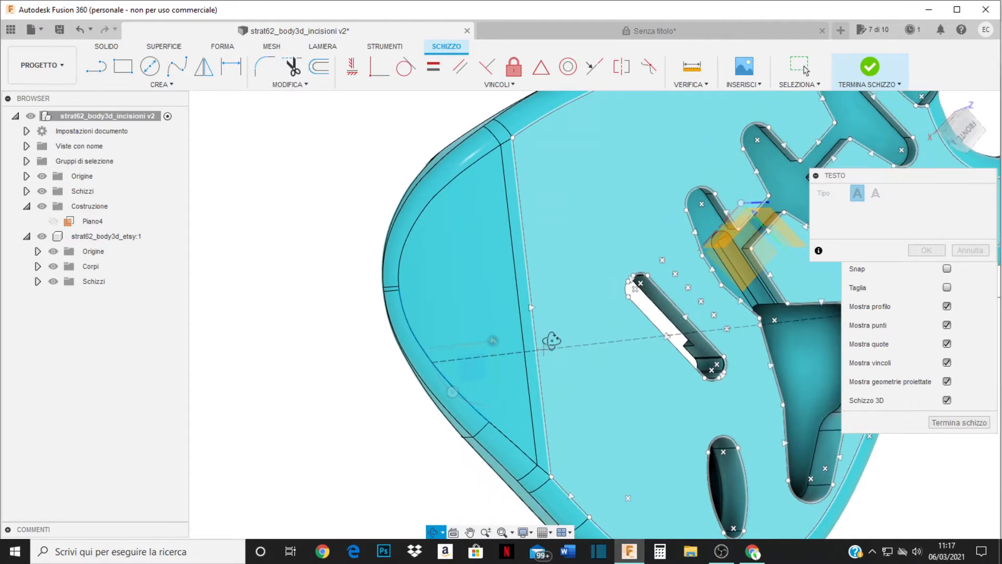
click(335, 259)
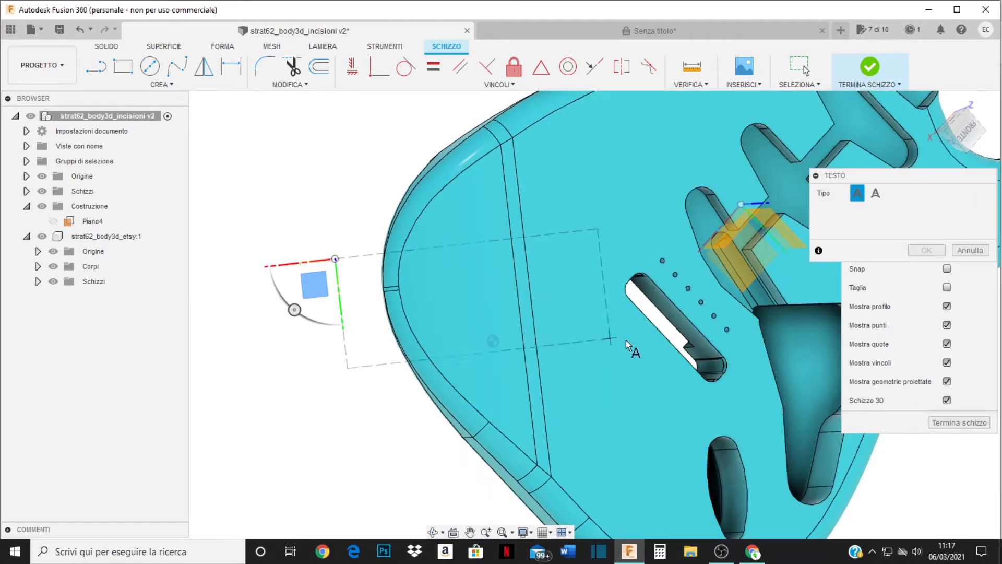
click(668, 351)
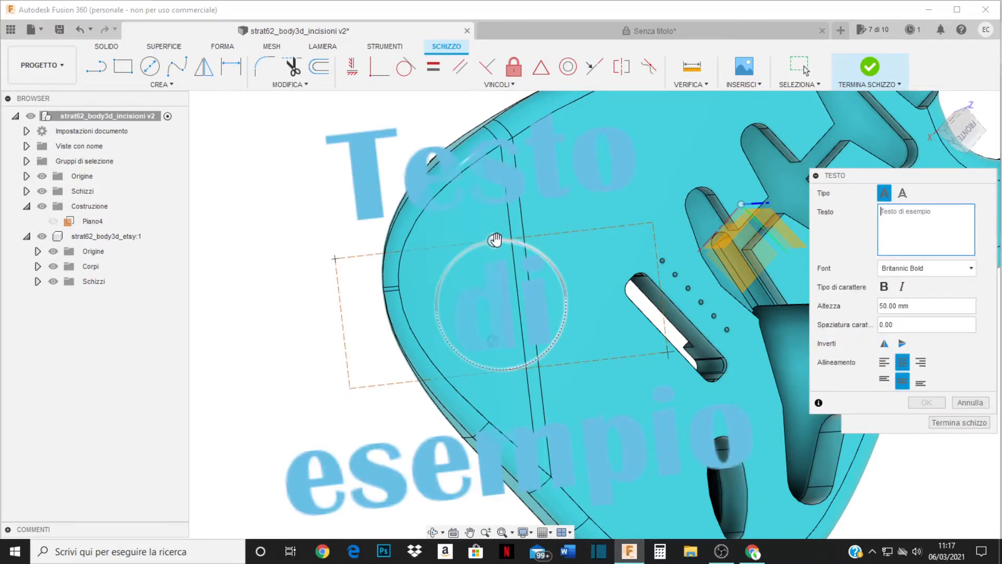
Step: Rotate the text frame to 40 degrees and set the text height to 20 mm
drag(494, 241, 455, 260)
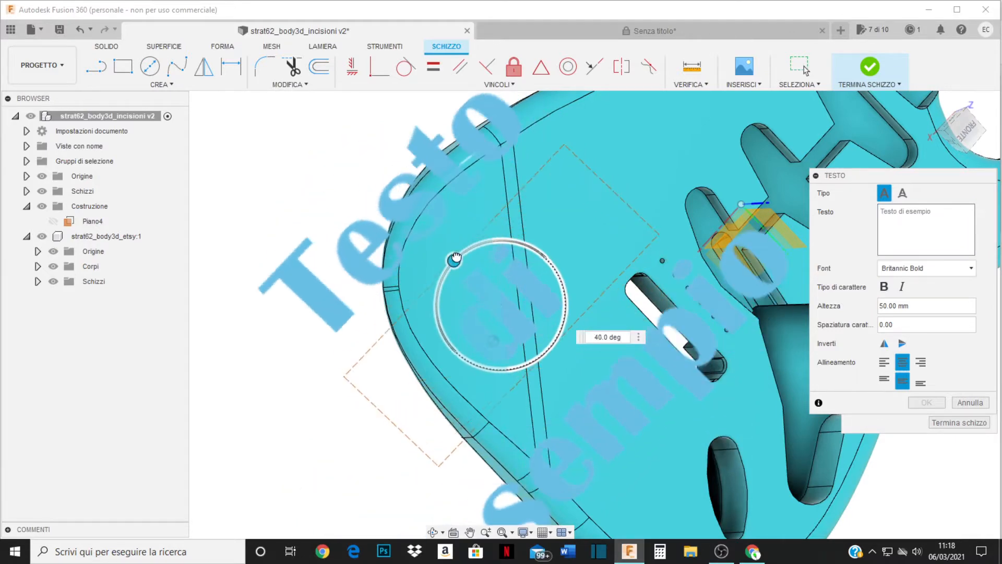
middle_drag(337, 260, 371, 213)
shift+middle_drag(466, 361, 342, 277)
scroll(502, 303, up, 5)
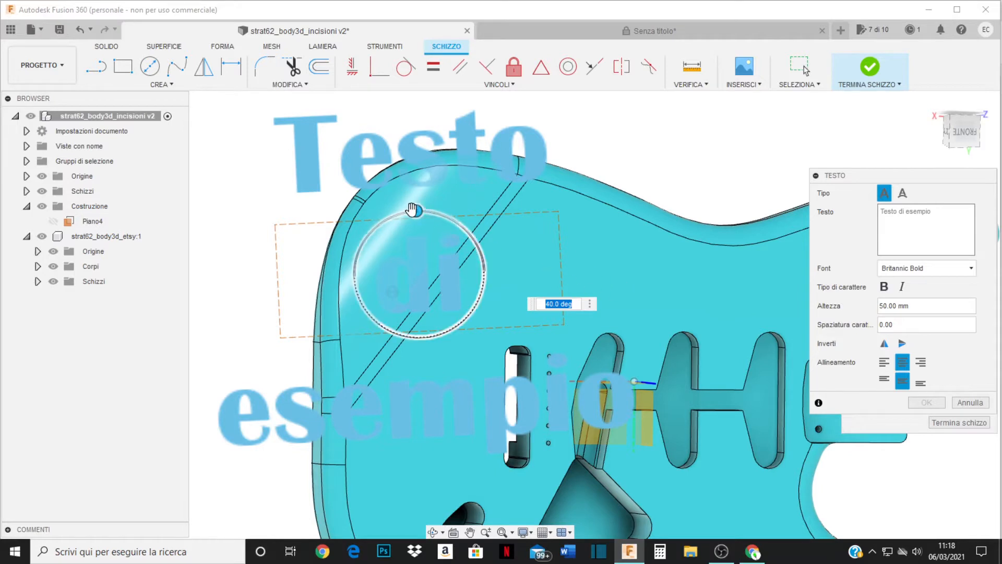
click(919, 303)
text(2)
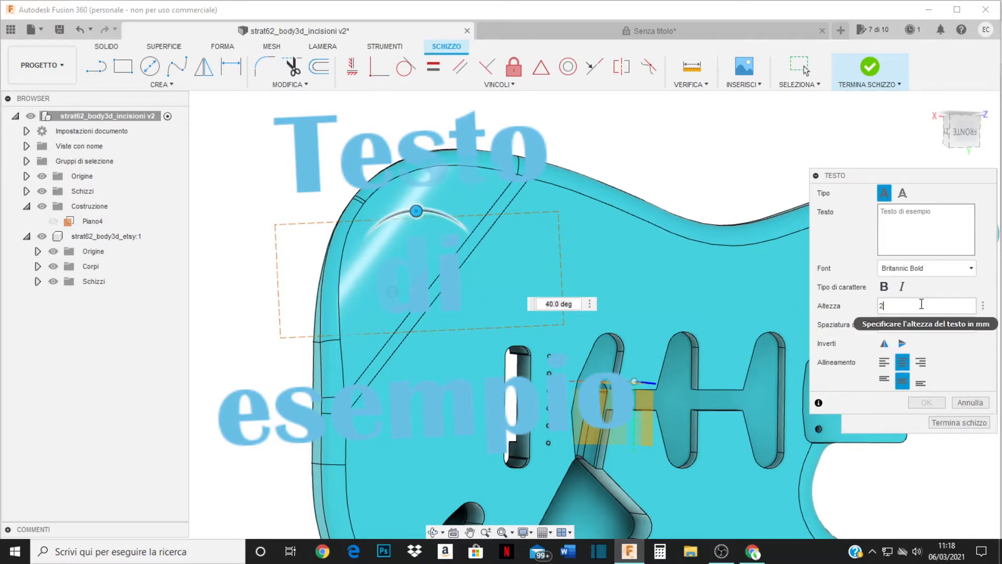
text(0)
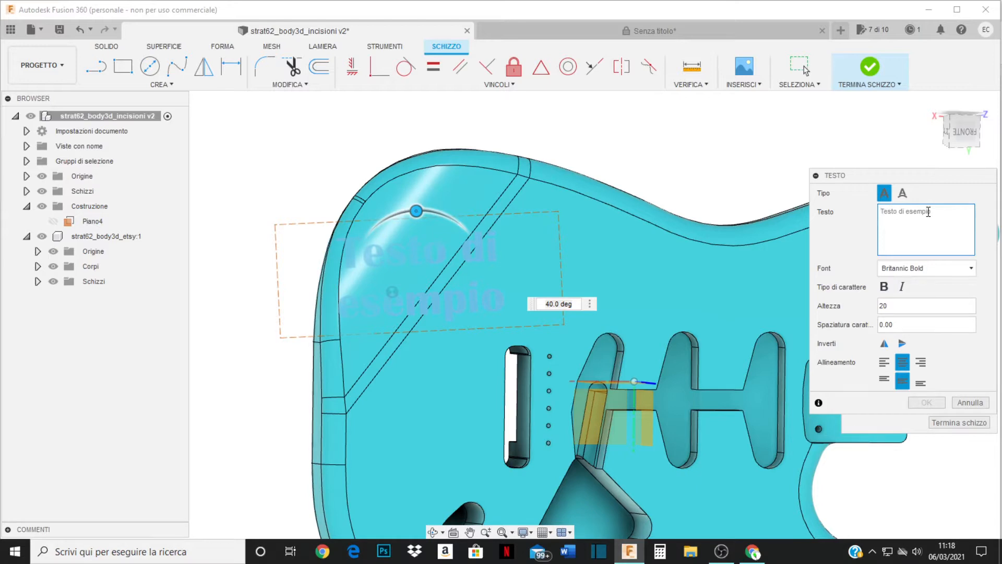
Step: Enter "David Gilmour" as the content of the forearm text frame and accept the sketch text
text(D)
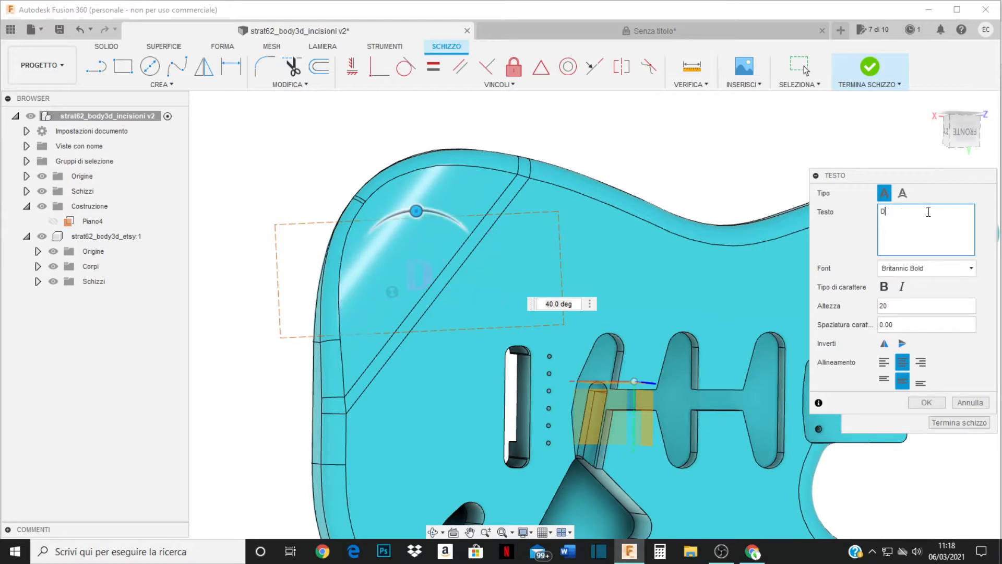
text(avid G)
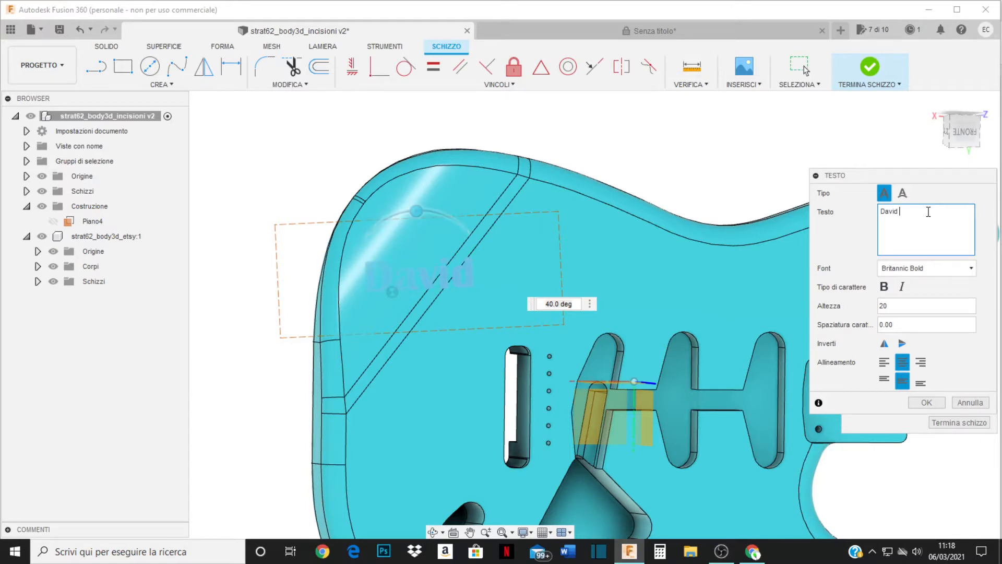
text(i)
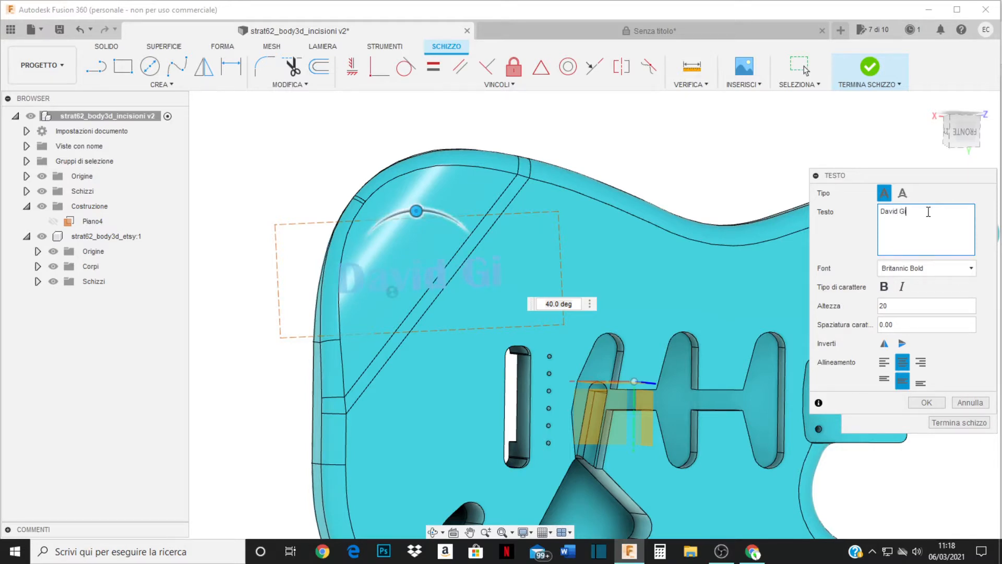
text(lm)
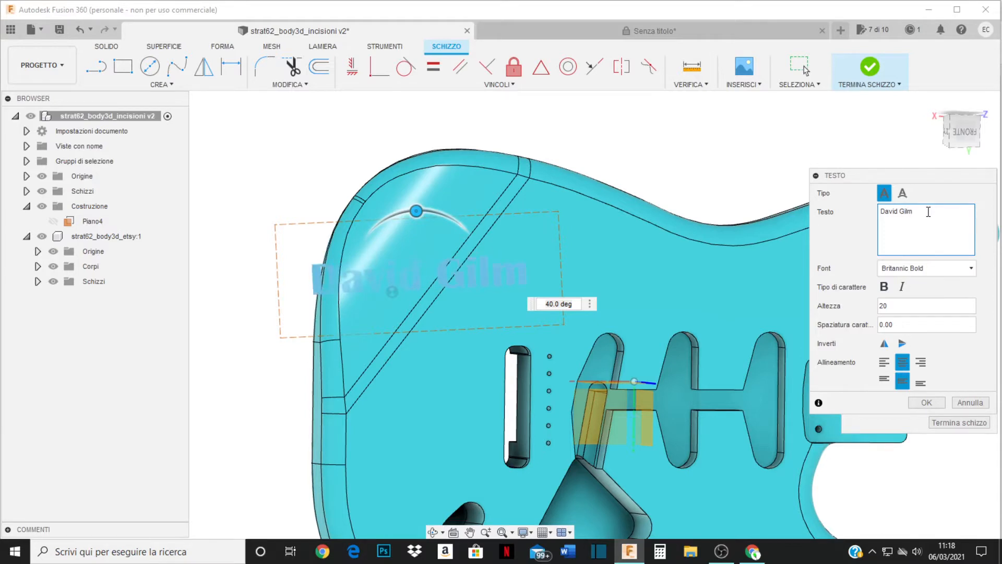
text(our)
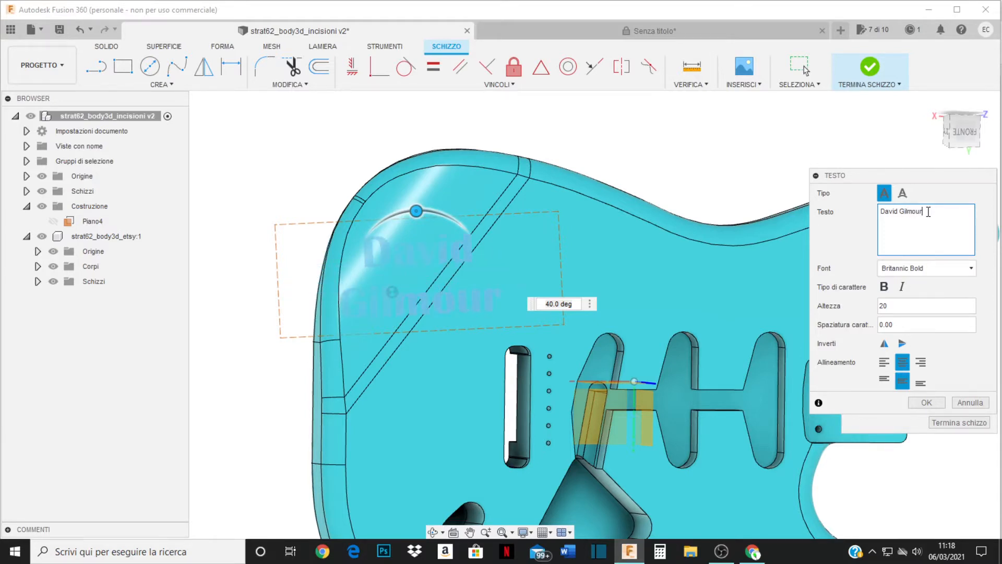
scroll(456, 240, down, 2)
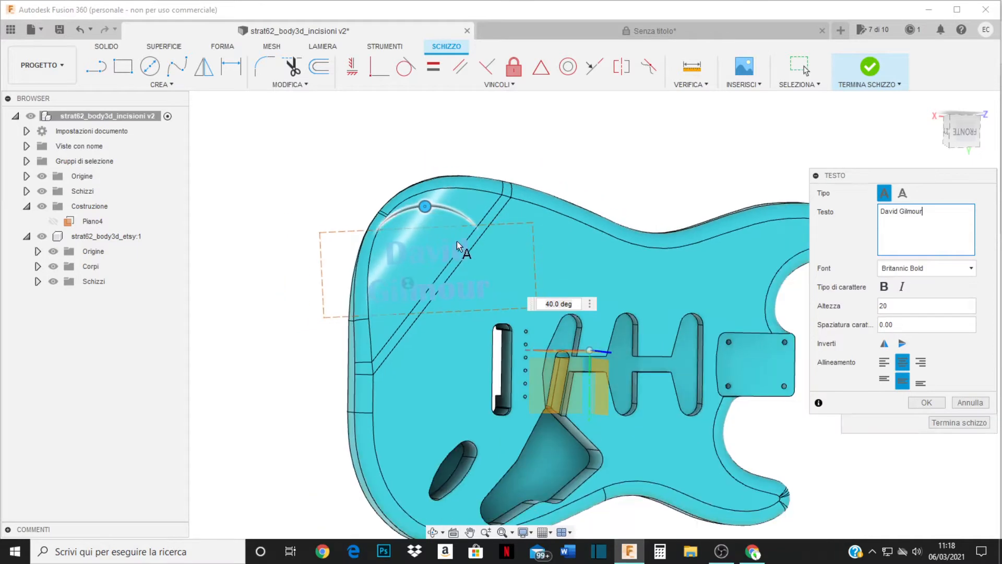
scroll(456, 262, up, 3)
scroll(446, 272, up, 2)
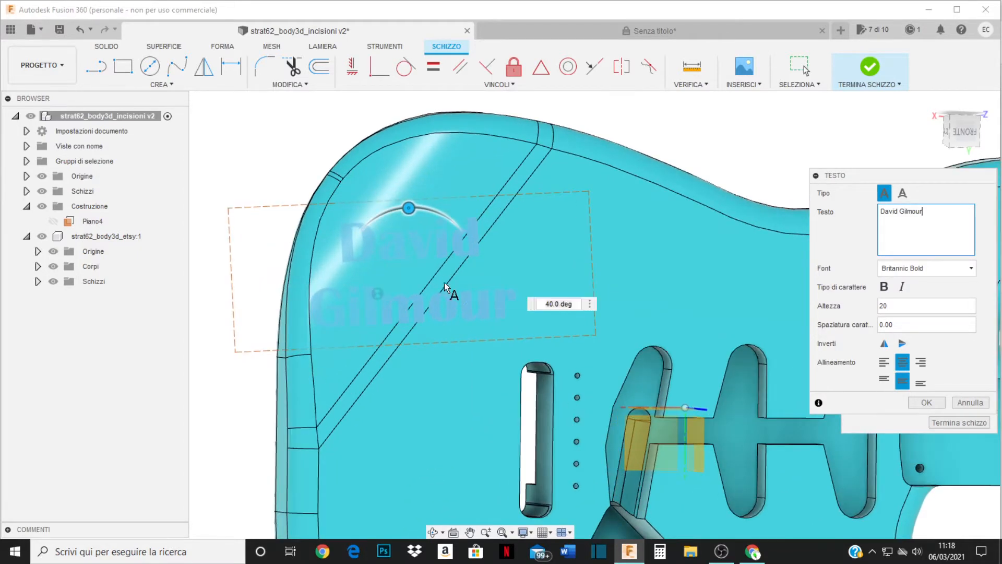
click(897, 225)
drag(901, 326, 879, 328)
text(2)
click(924, 405)
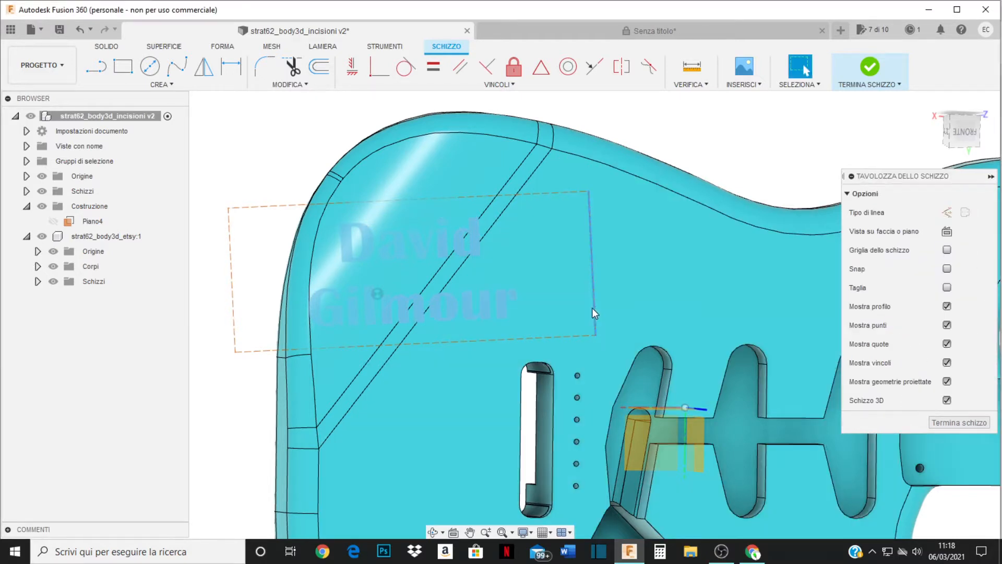
Step: Explode the "David Gilmour" text into sketch curves and finish the sketch
mouse_move(656, 336)
shift+middle_down()
mouse_move(640, 331)
mouse_move(684, 369)
mouse_move(664, 440)
mouse_move(729, 277)
mouse_move(485, 282)
mouse_move(461, 239)
mouse_move(463, 252)
mouse_move(440, 275)
shift+middle_up()
scroll(485, 276, up, 5)
scroll(446, 269, down, 3)
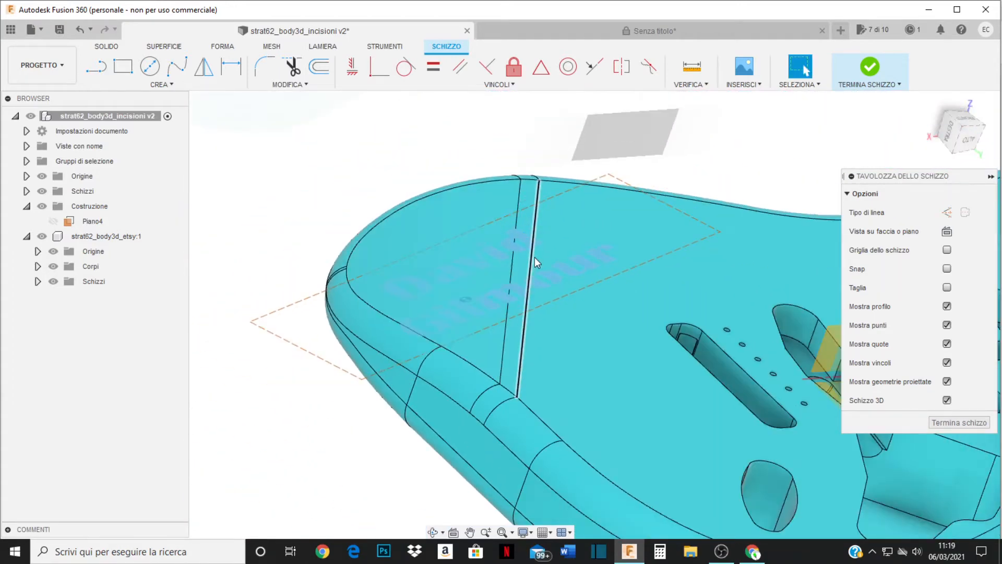
scroll(543, 261, up, 2)
right_click(562, 268)
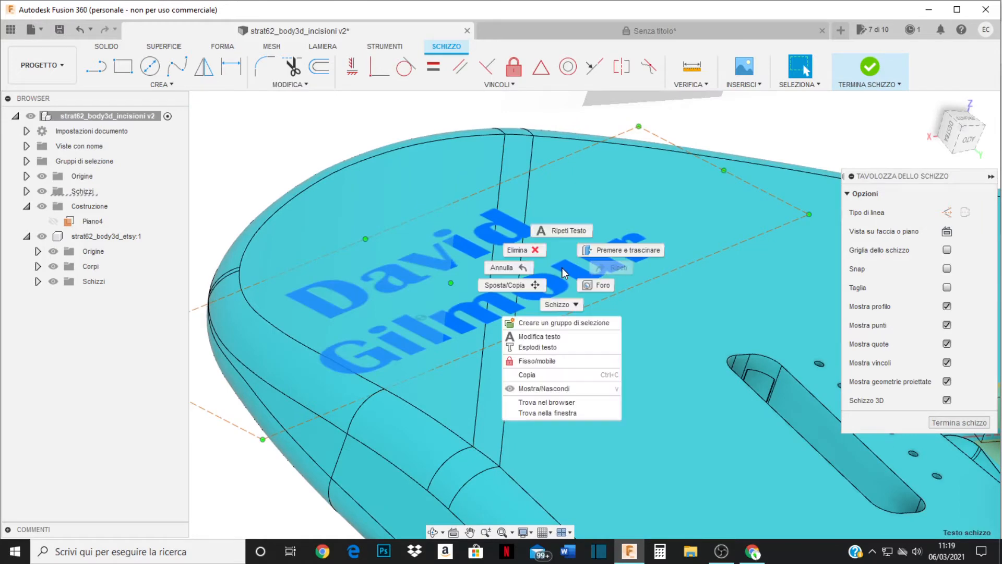
click(542, 346)
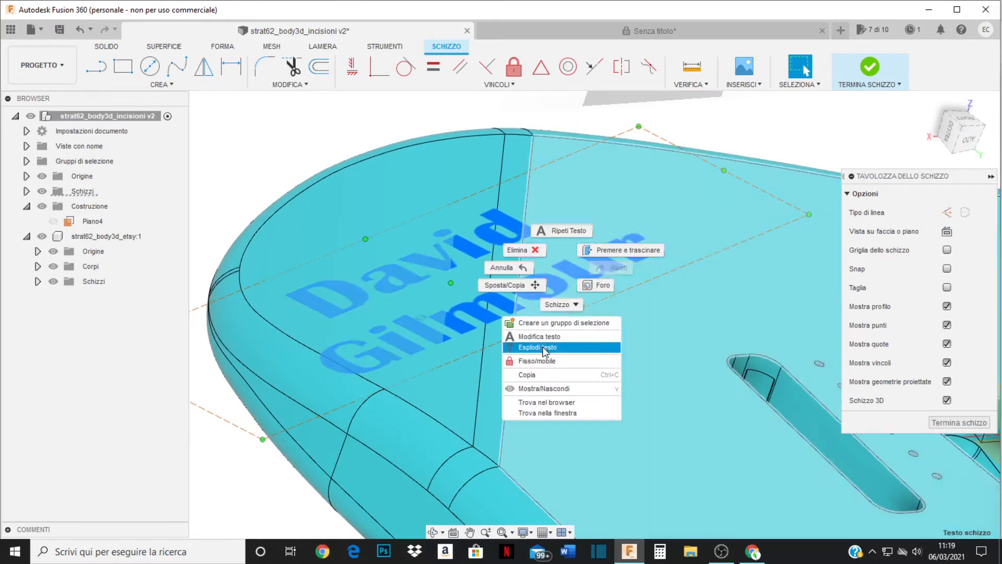
shift+middle_drag(543, 352, 510, 308)
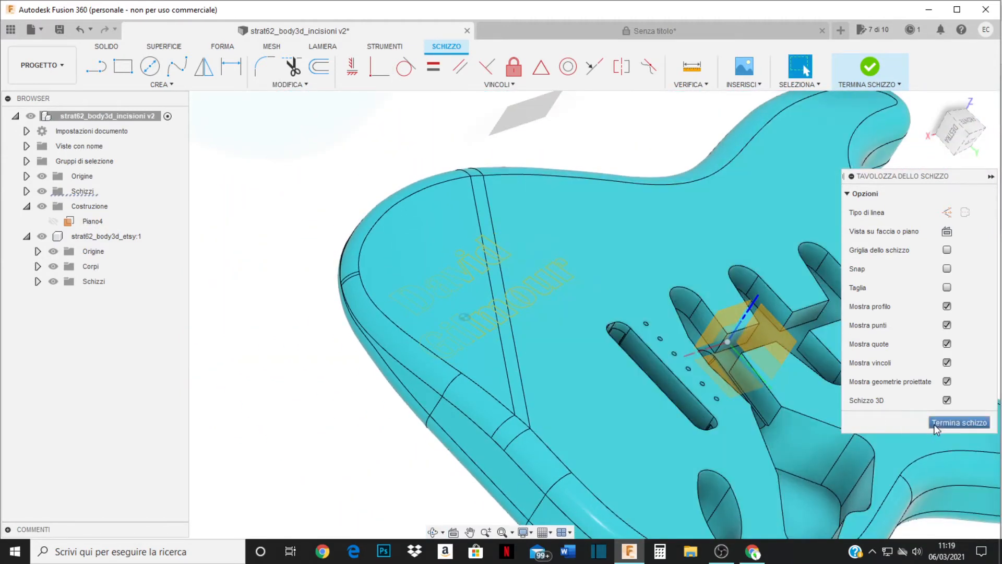
click(939, 424)
Step: Start an Emboss and select the main letter profiles of "David" on the forearm bevel as sketch profiles
mouse_move(925, 427)
shift+middle_down()
mouse_move(392, 277)
mouse_move(465, 292)
mouse_move(510, 330)
mouse_move(497, 310)
shift+middle_up()
scroll(445, 276, down, 3)
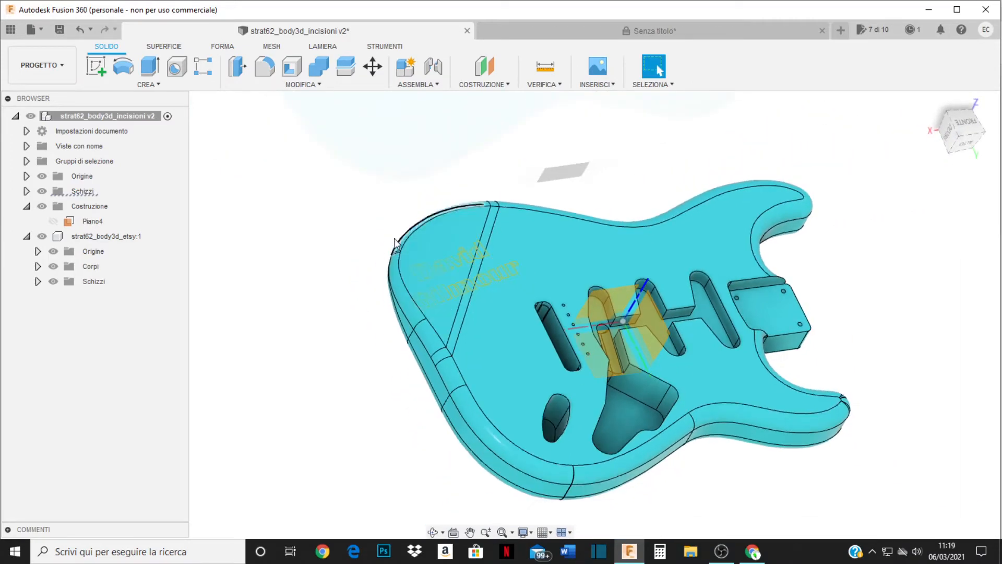
scroll(564, 289, up, 4)
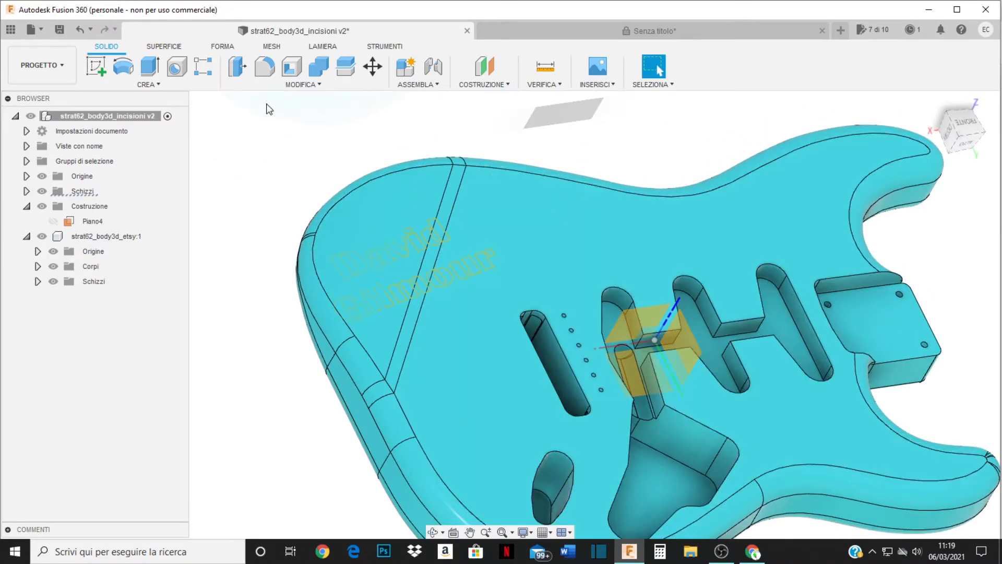
click(310, 82)
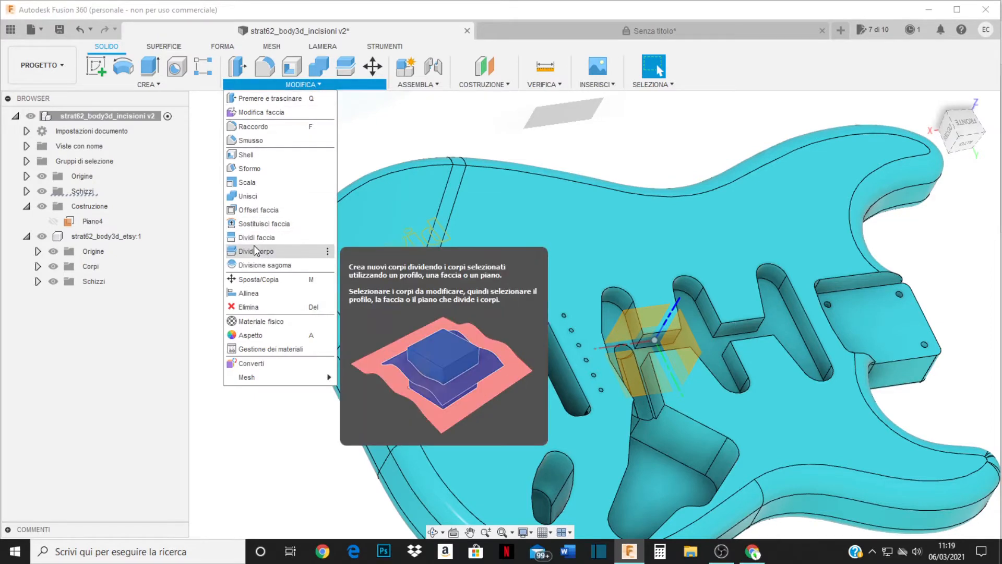
click(180, 85)
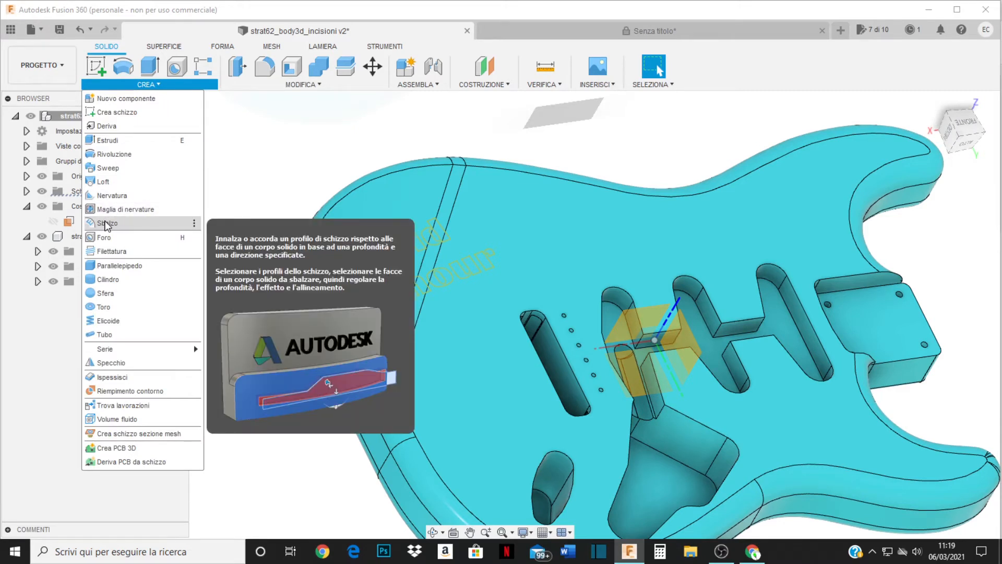
click(107, 223)
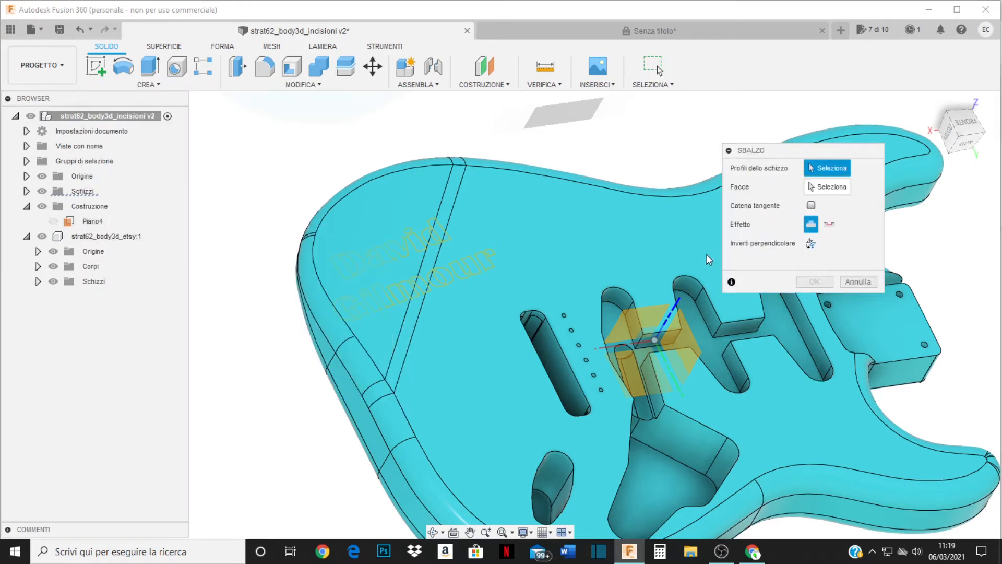
click(810, 206)
click(360, 261)
scroll(368, 257, up, 5)
scroll(389, 264, up, 1)
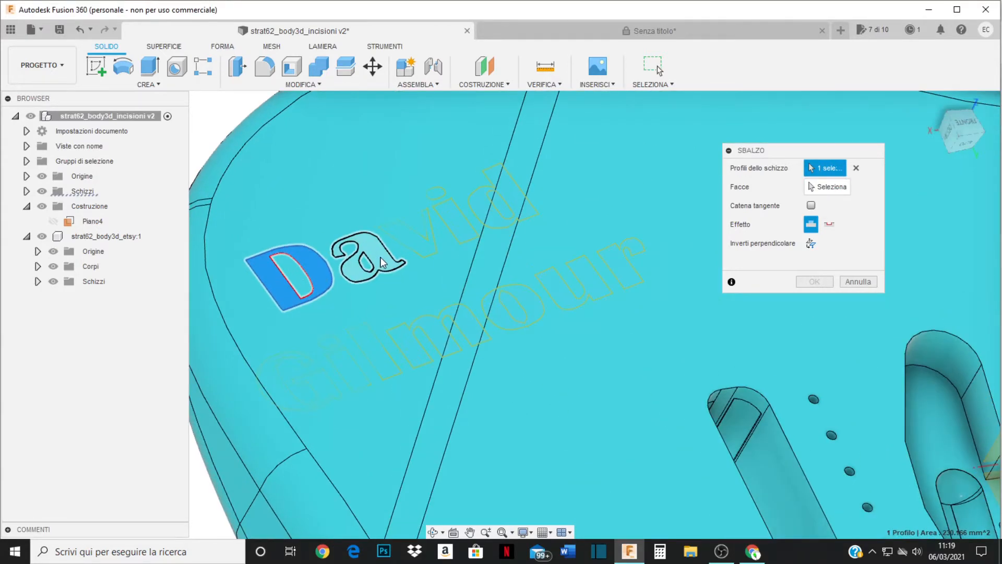
click(380, 257)
click(410, 247)
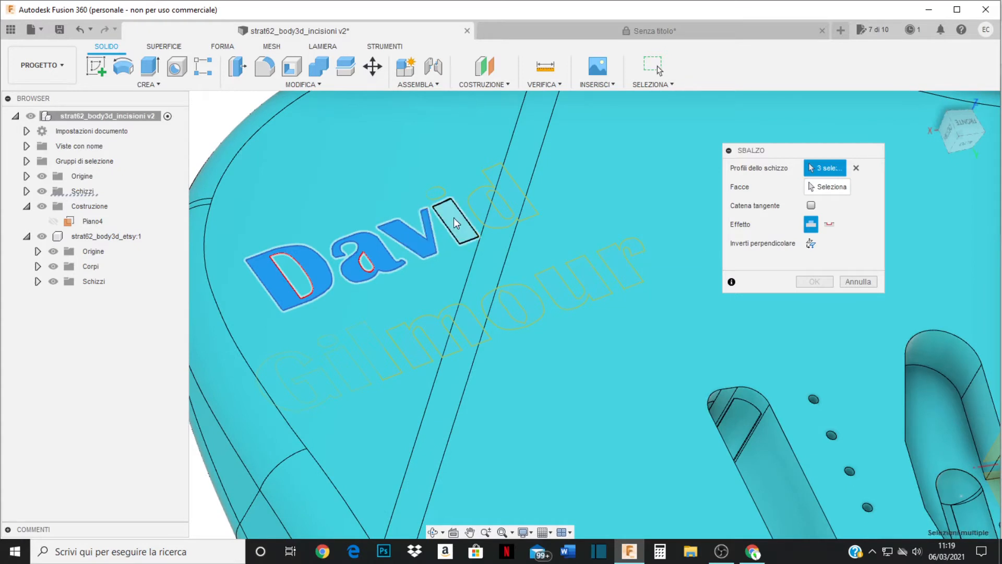
click(455, 222)
click(511, 218)
Step: Add all the letter profiles of "Gilmour", including the dot of its i, to the Emboss selection
click(629, 272)
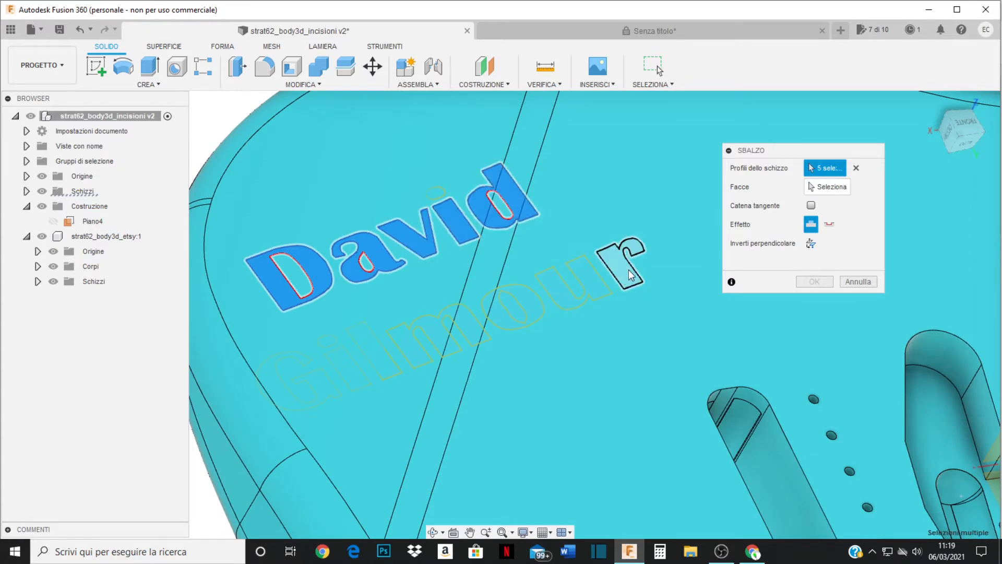
click(583, 282)
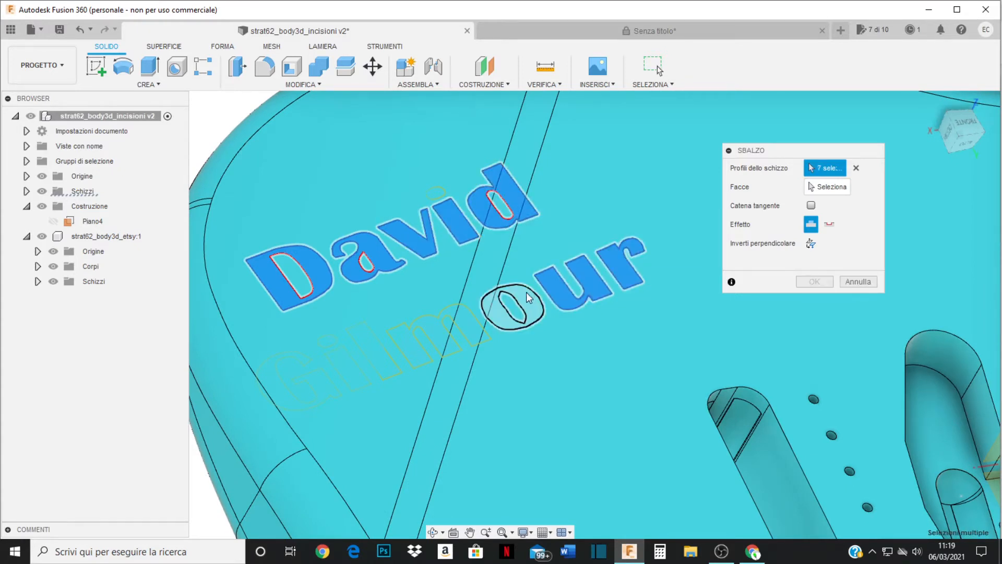
click(494, 316)
click(465, 315)
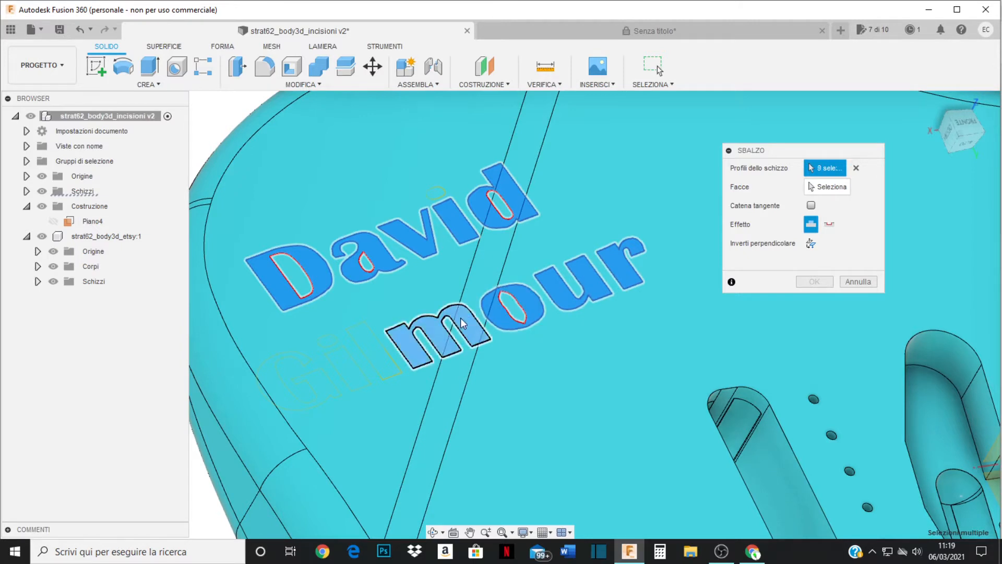
click(381, 347)
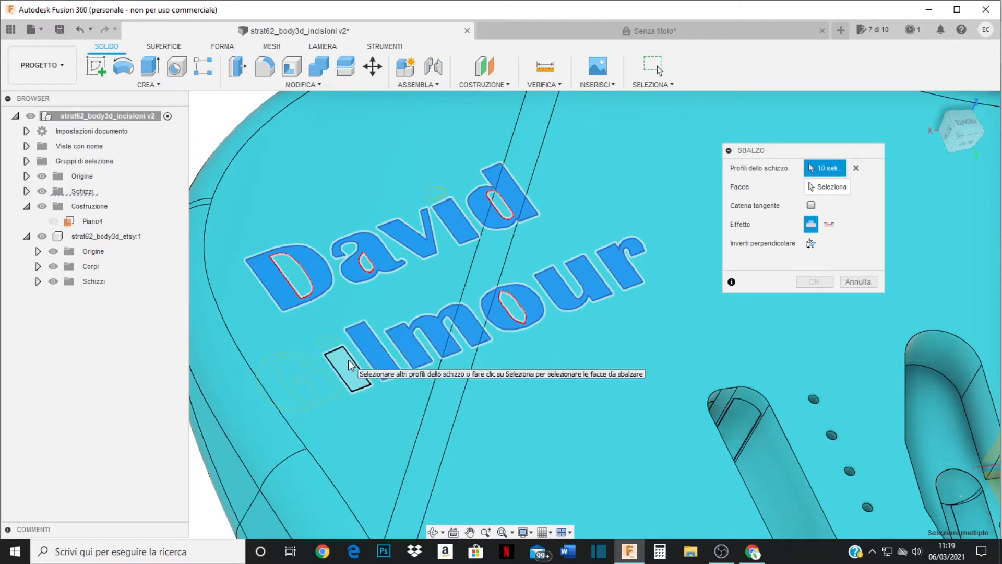
click(349, 359)
click(316, 377)
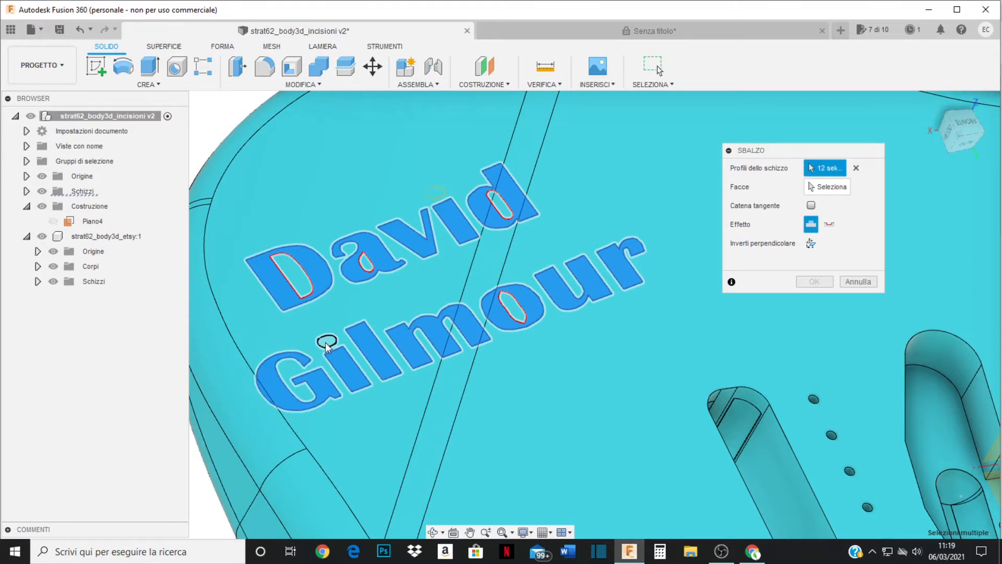
click(327, 341)
Step: Engrave the selected letters with the deboss effect at a depth of -4 mm, using the body's flat top face as the target
click(829, 225)
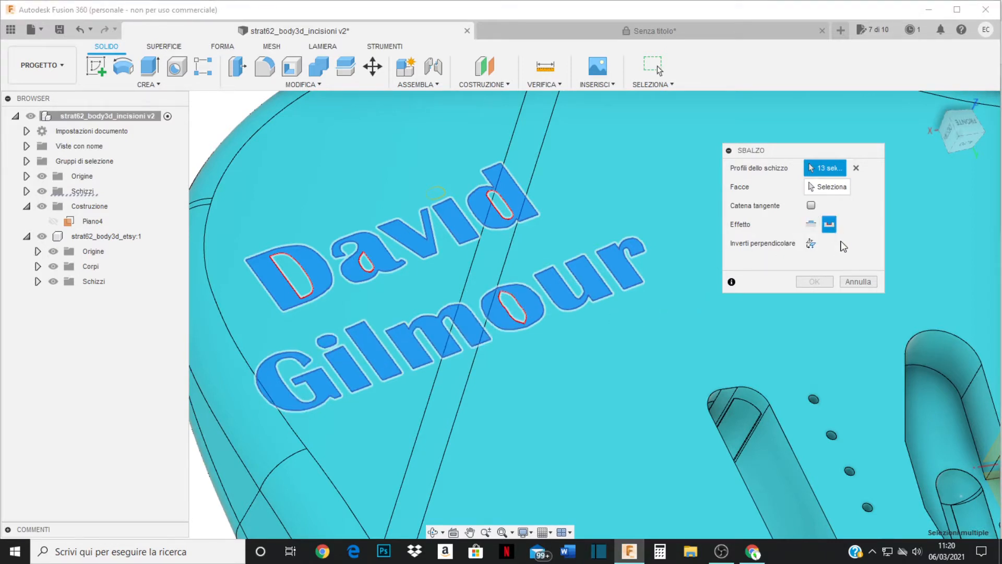
click(832, 188)
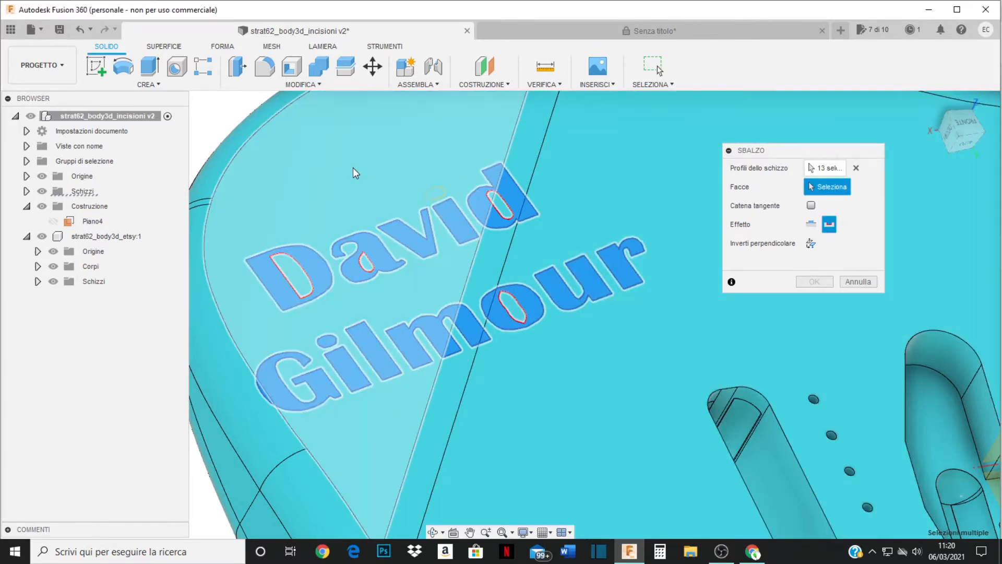
click(353, 167)
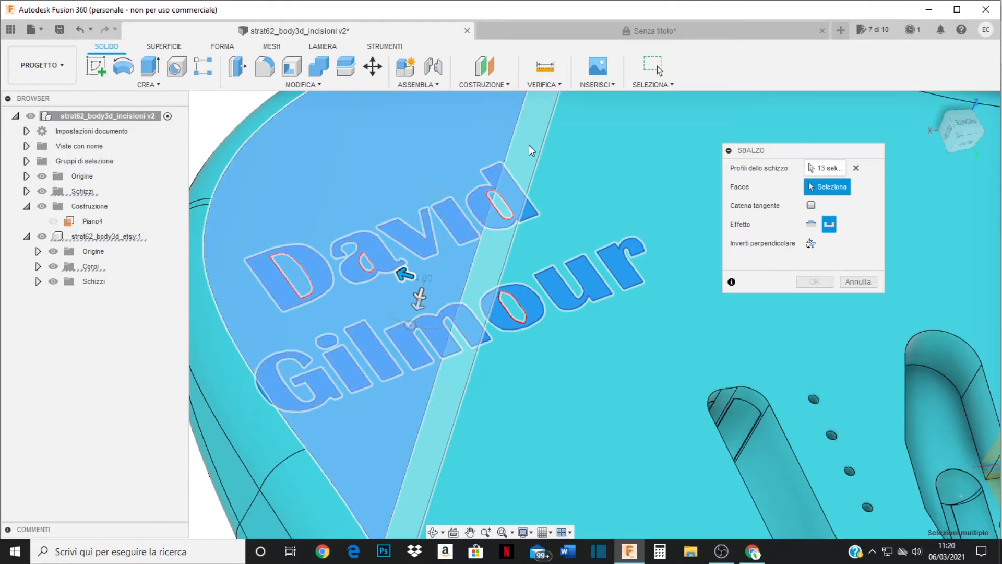
click(588, 159)
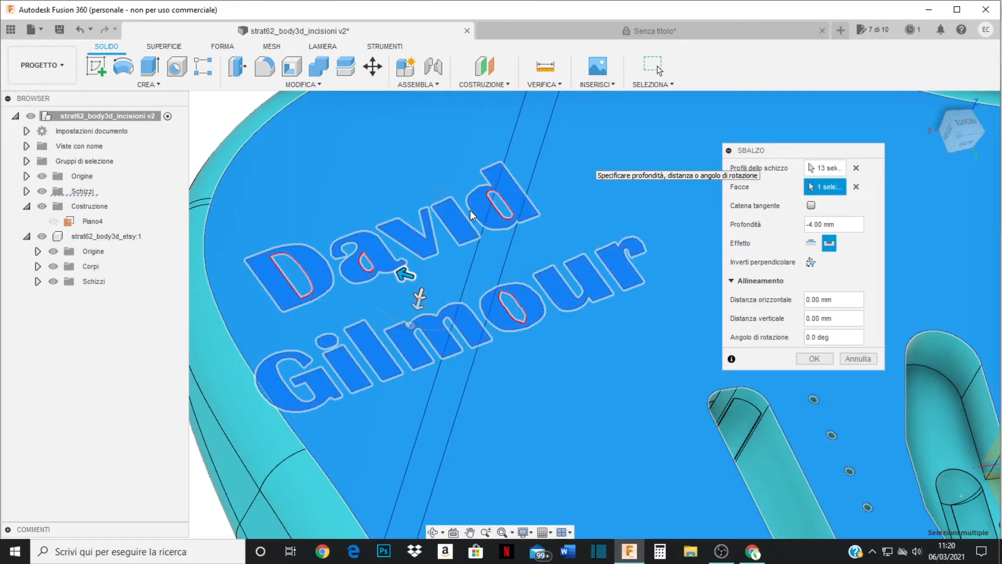
shift+middle_drag(469, 215, 541, 261)
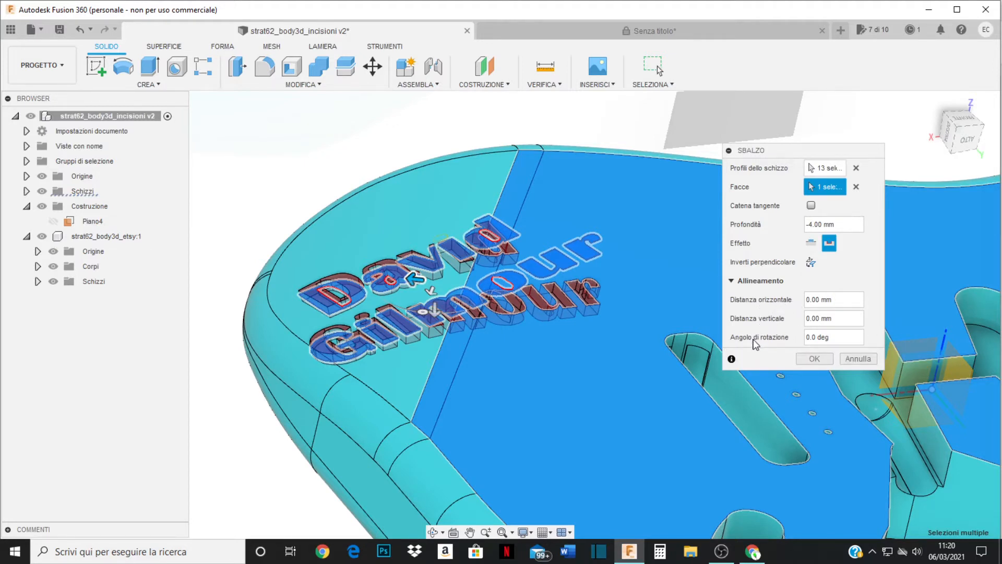
click(815, 358)
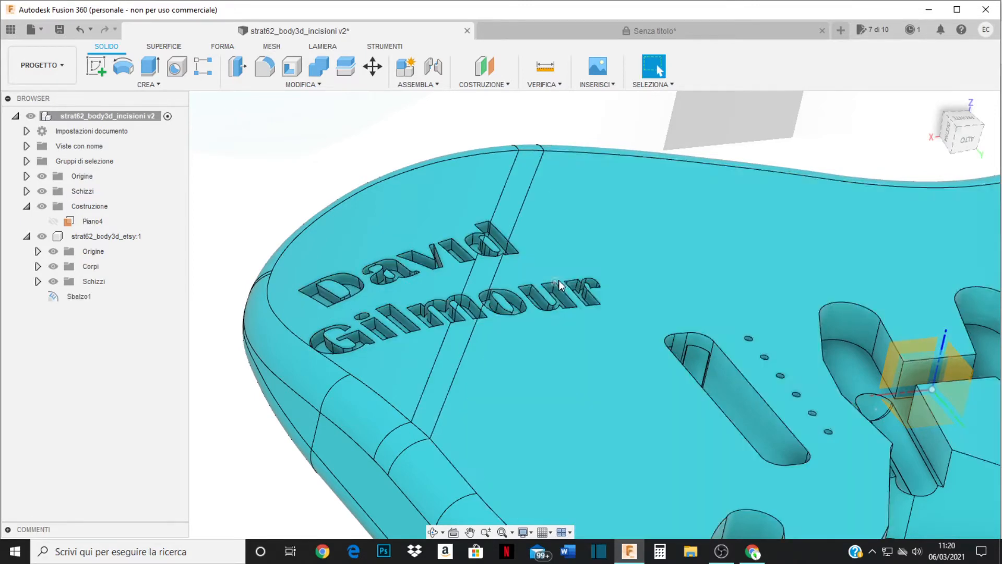
Step: Examine the engraved name from several angles, checking the letter depth across the forearm bevel and the flat top
shift+middle_drag(452, 238, 450, 284)
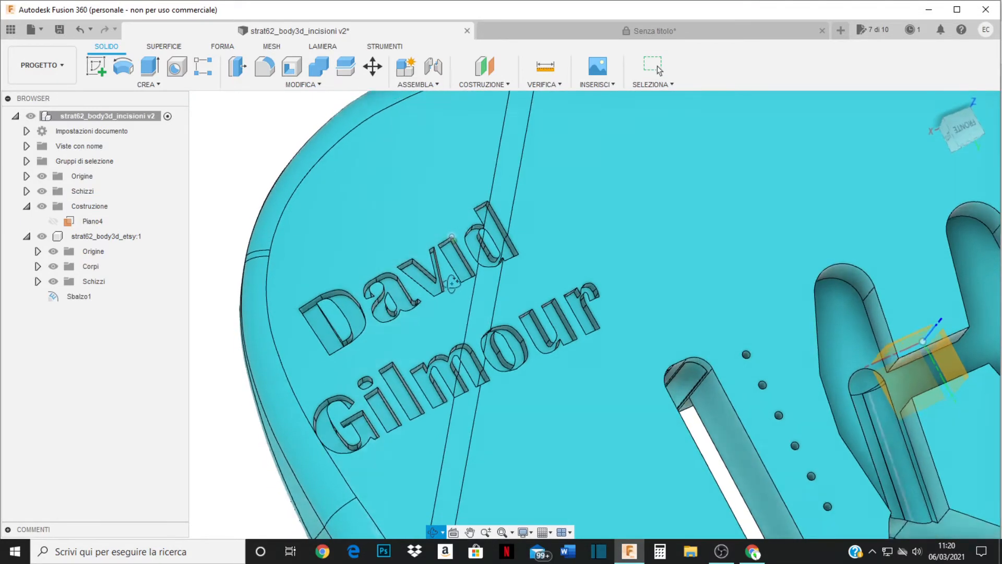
scroll(402, 267, down, 4)
shift+middle_drag(619, 262, 558, 333)
scroll(493, 391, up, 6)
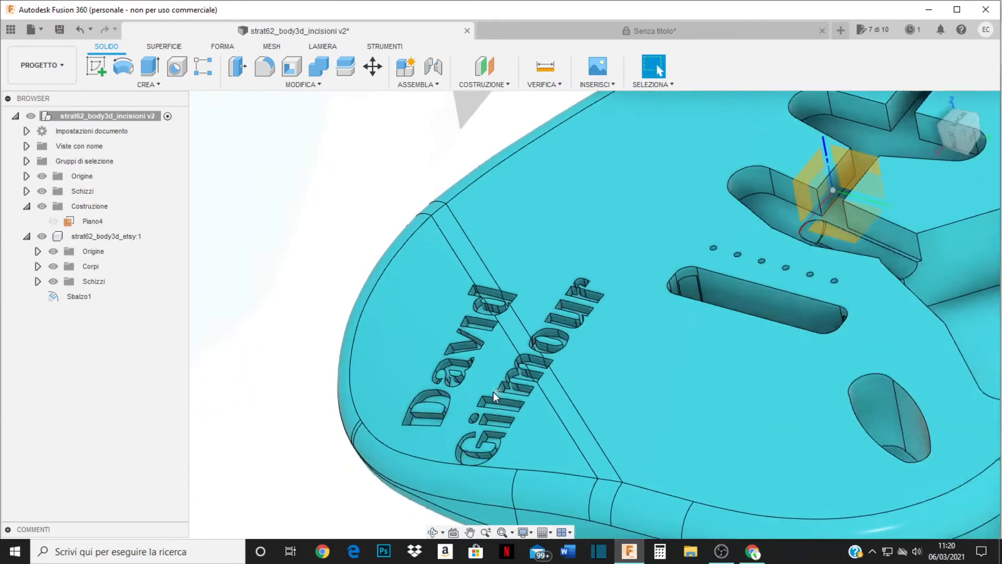
shift+middle_drag(444, 330, 448, 291)
scroll(491, 384, down, 2)
scroll(472, 396, up, 5)
shift+middle_drag(472, 396, 423, 240)
scroll(370, 230, down, 5)
scroll(403, 239, down, 2)
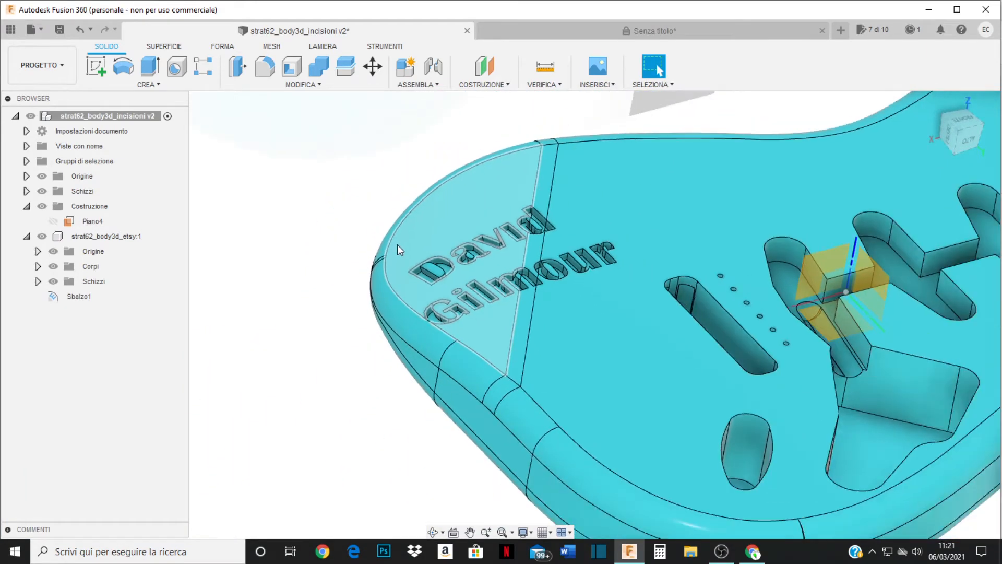
click(543, 76)
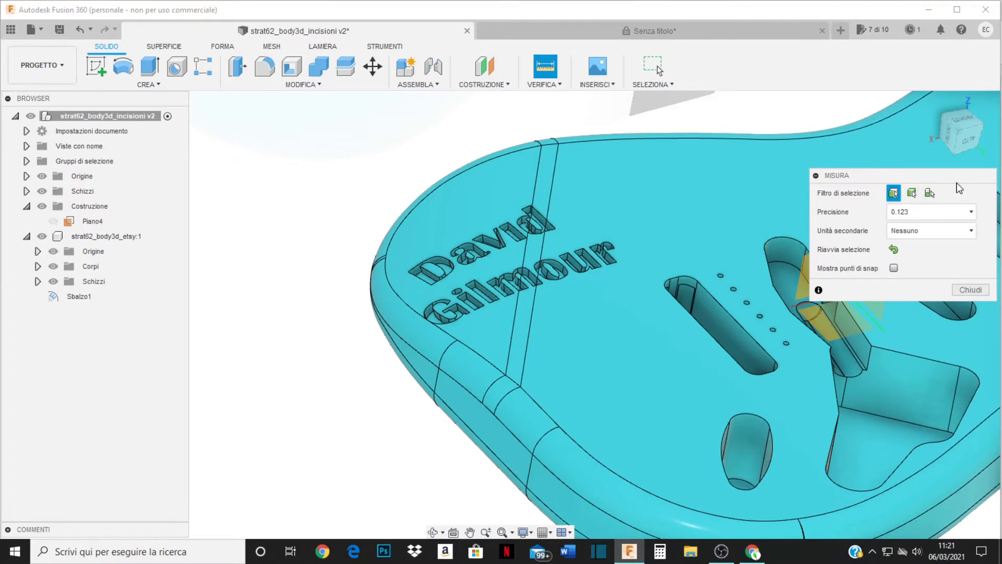
click(970, 290)
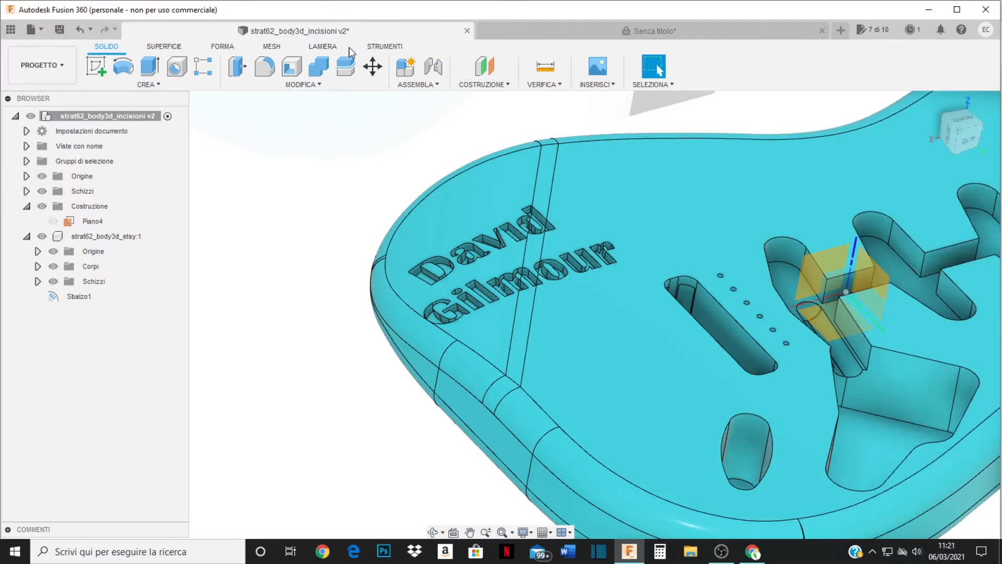
Step: Start a section analysis on the XZ origin plane and offset it -50 mm so it cuts through the "Gilmour" letters
click(374, 47)
click(375, 67)
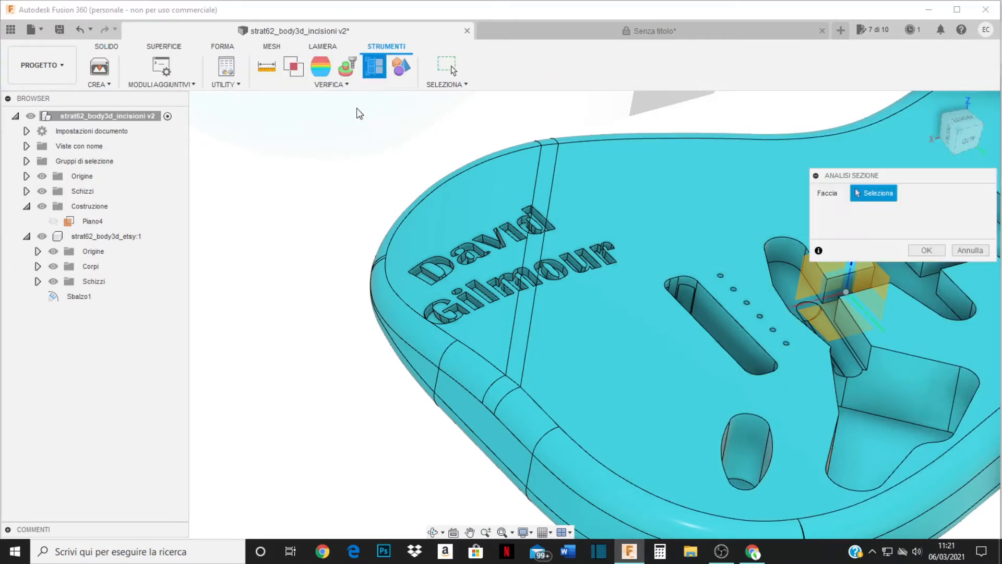
scroll(344, 230, down, 5)
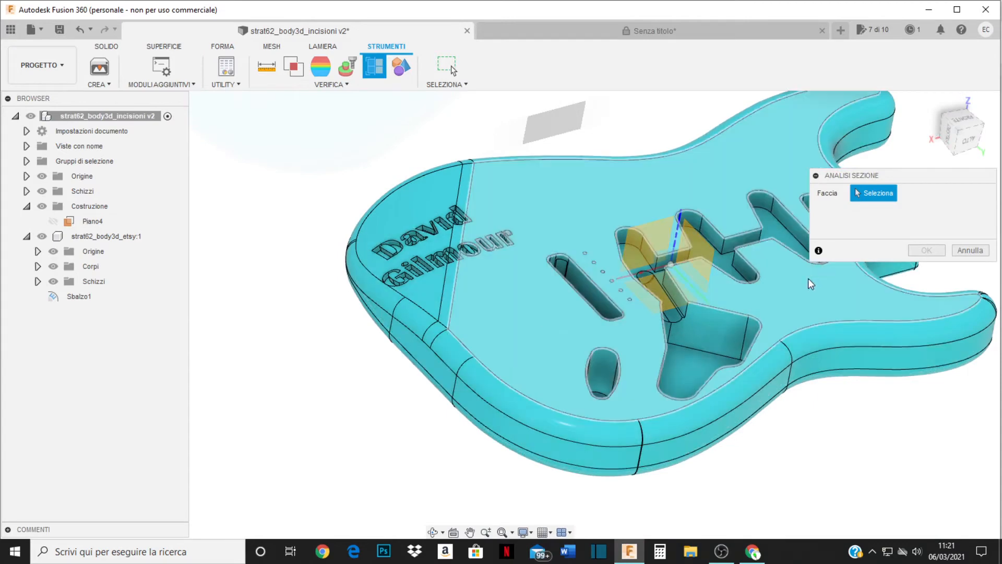
middle_drag(571, 300, 532, 318)
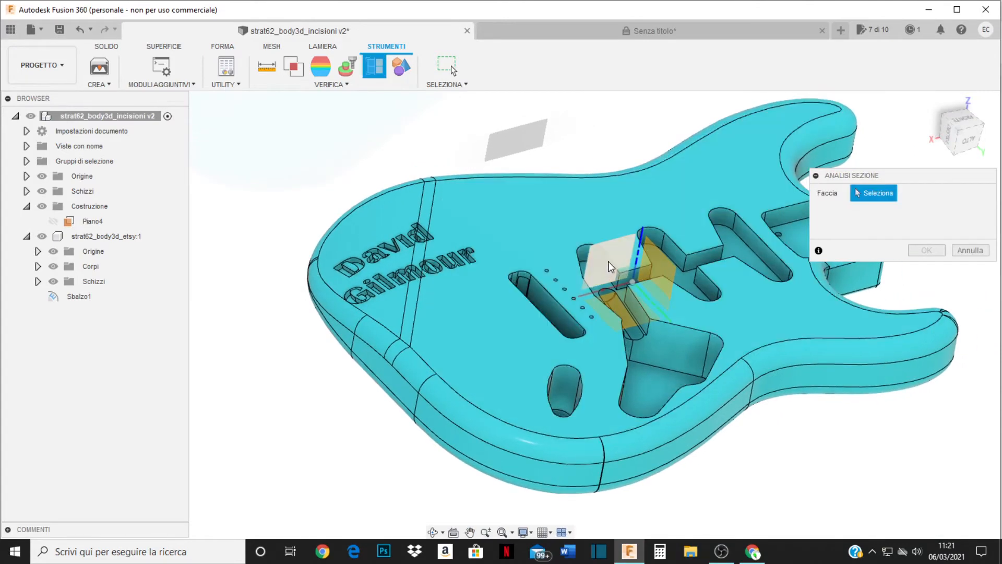
click(610, 266)
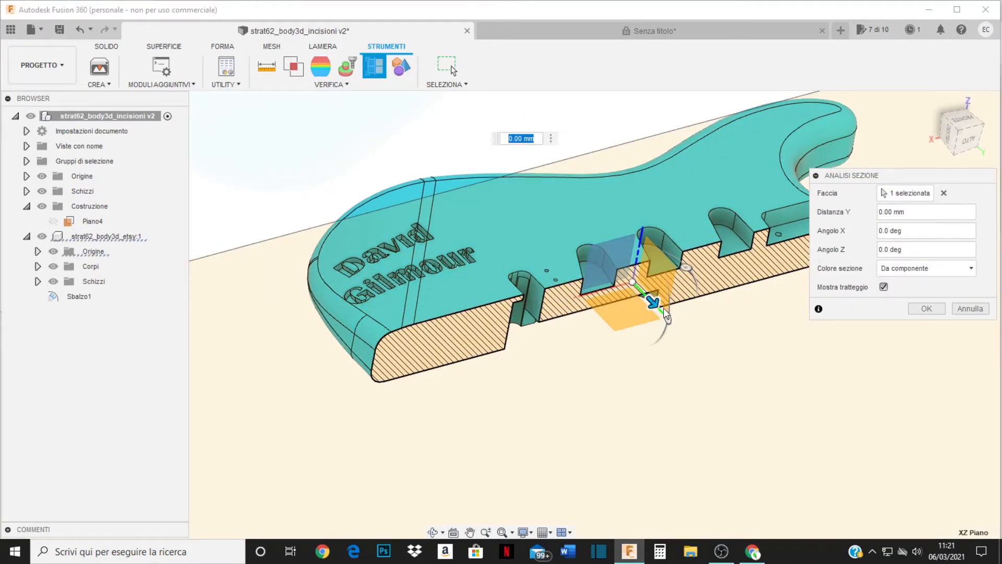
drag(652, 300, 614, 258)
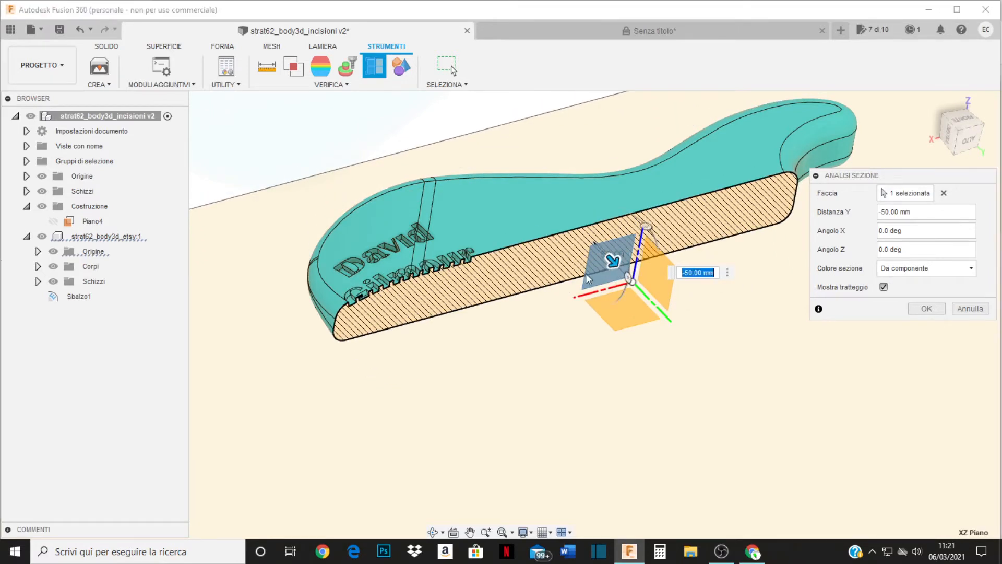
Step: Examine the cut letters' depth and floor angle along the forearm bevel and flat top, and discard the section analysis
shift+middle_drag(486, 332, 450, 303)
scroll(344, 291, up, 3)
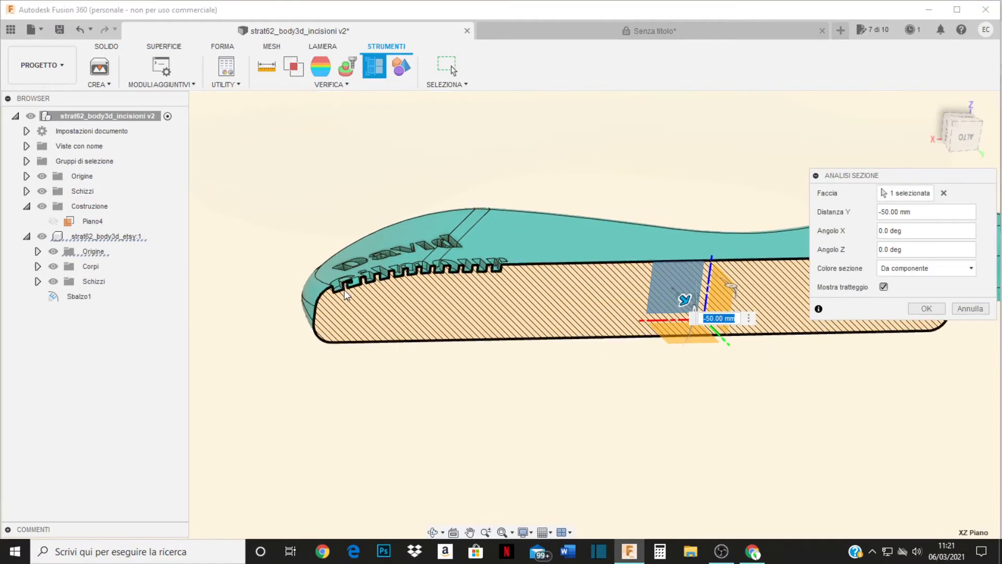
scroll(340, 289, up, 7)
scroll(484, 273, up, 1)
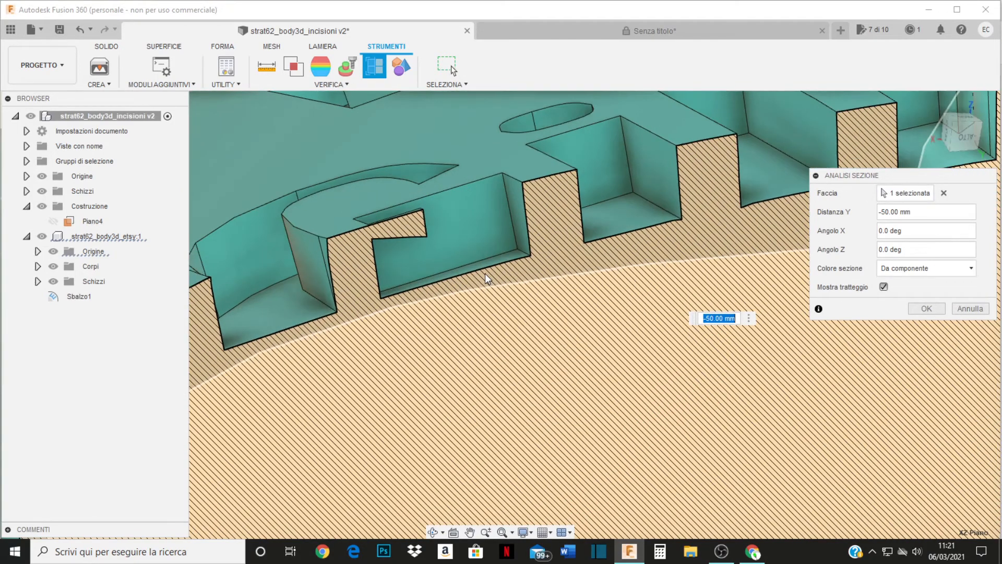
shift+middle_drag(484, 274, 491, 249)
scroll(490, 245, down, 2)
scroll(360, 213, down, 5)
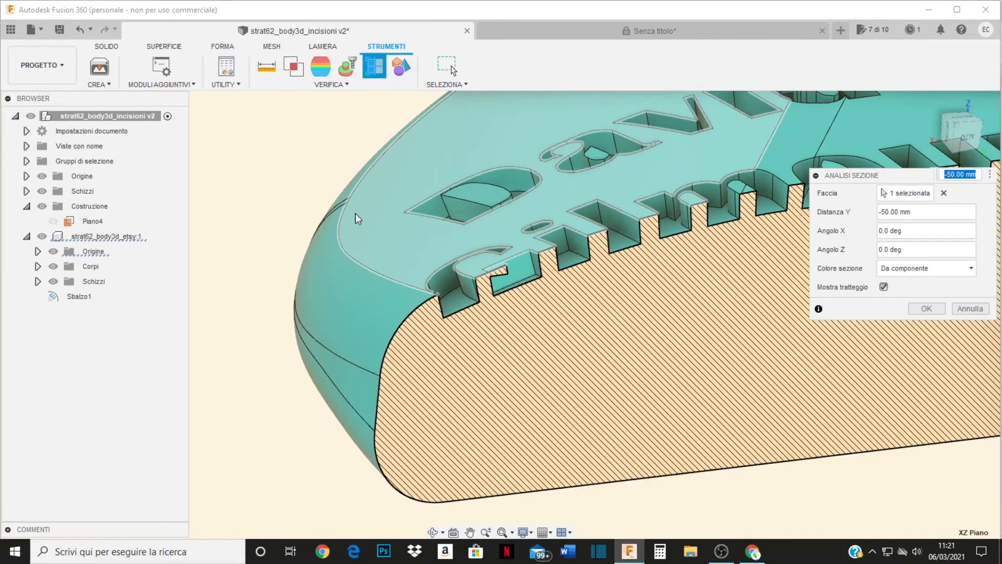
scroll(646, 224, up, 6)
middle_drag(646, 224, 592, 245)
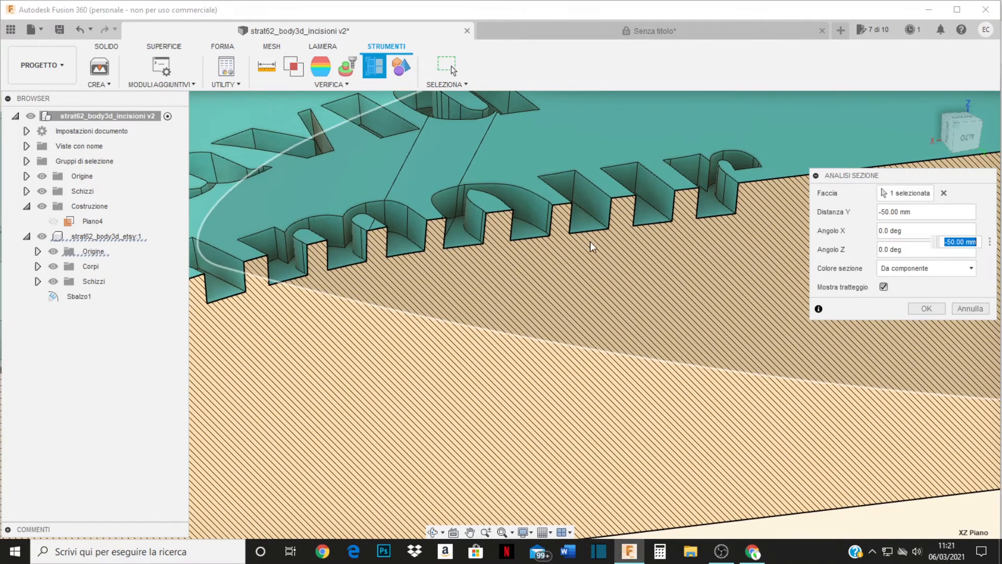
scroll(590, 231, down, 5)
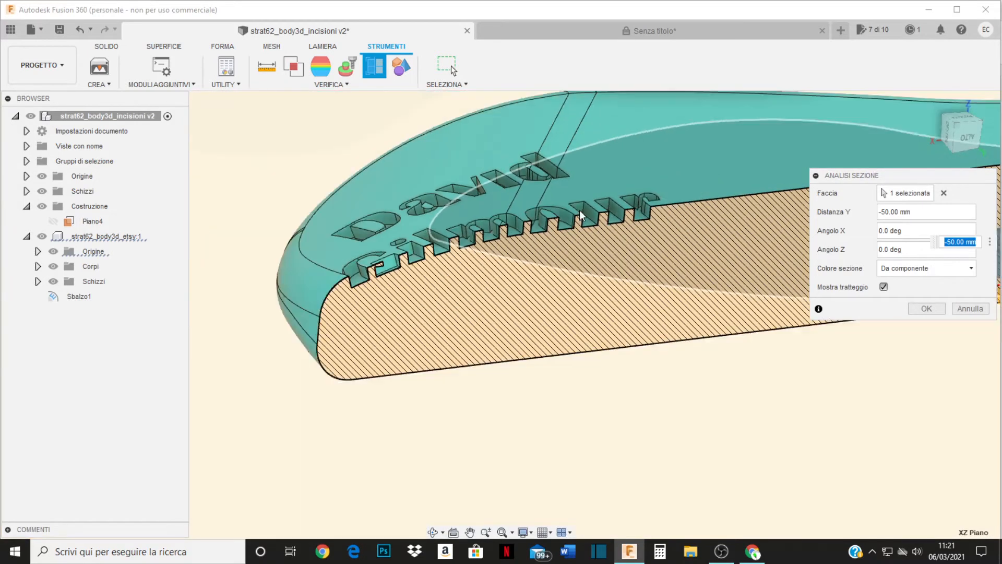
scroll(536, 194, down, 2)
shift+middle_drag(535, 196, 527, 245)
scroll(522, 256, down, 5)
scroll(649, 152, up, 2)
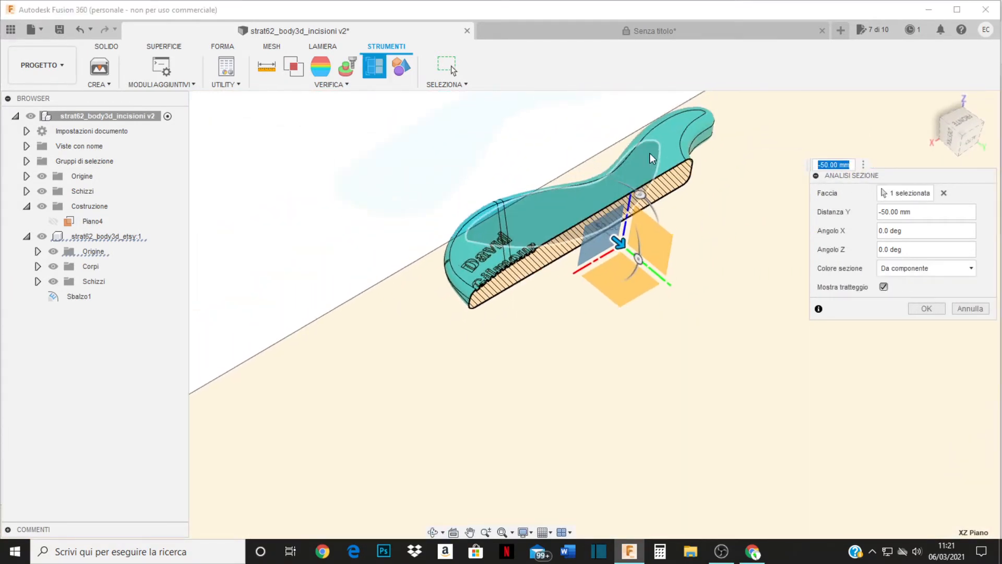
click(970, 308)
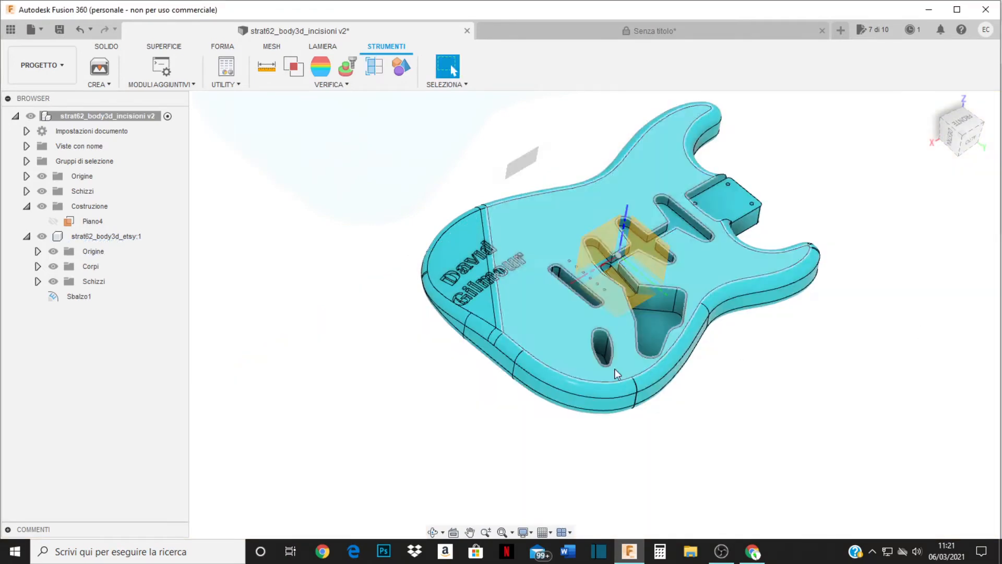
Step: Look over the complete guitar body and the engraved name with the section removed
shift+middle_drag(615, 372, 626, 339)
shift+middle_drag(473, 314, 474, 332)
scroll(474, 332, down, 2)
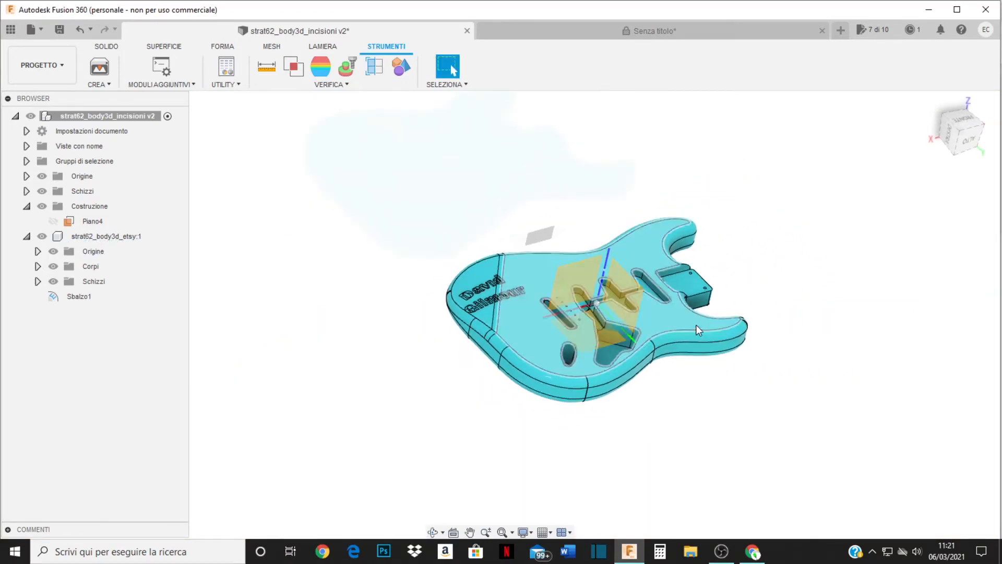
scroll(688, 321, up, 4)
shift+middle_drag(587, 181, 610, 226)
scroll(548, 225, up, 2)
scroll(551, 225, down, 3)
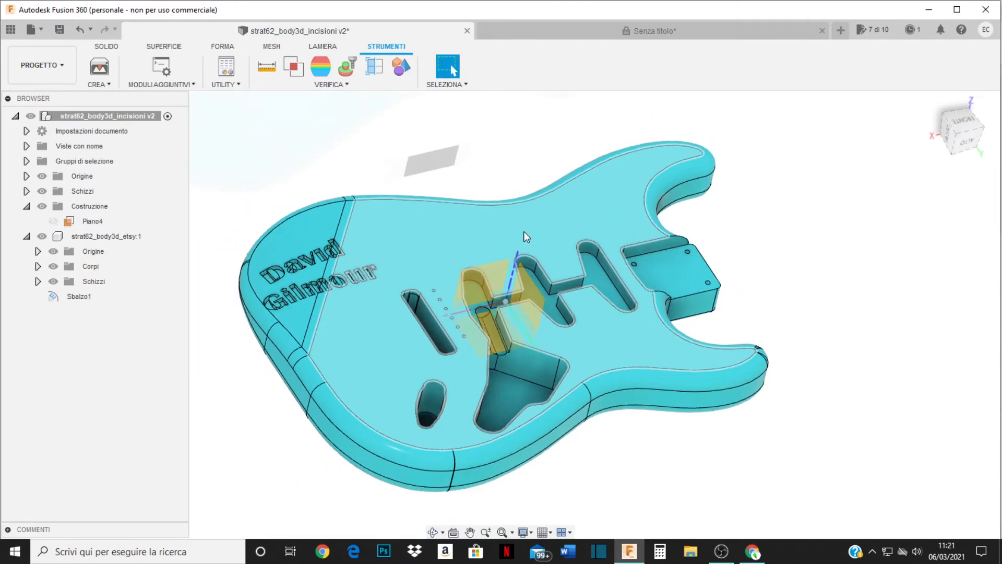
shift+middle_drag(524, 230, 517, 230)
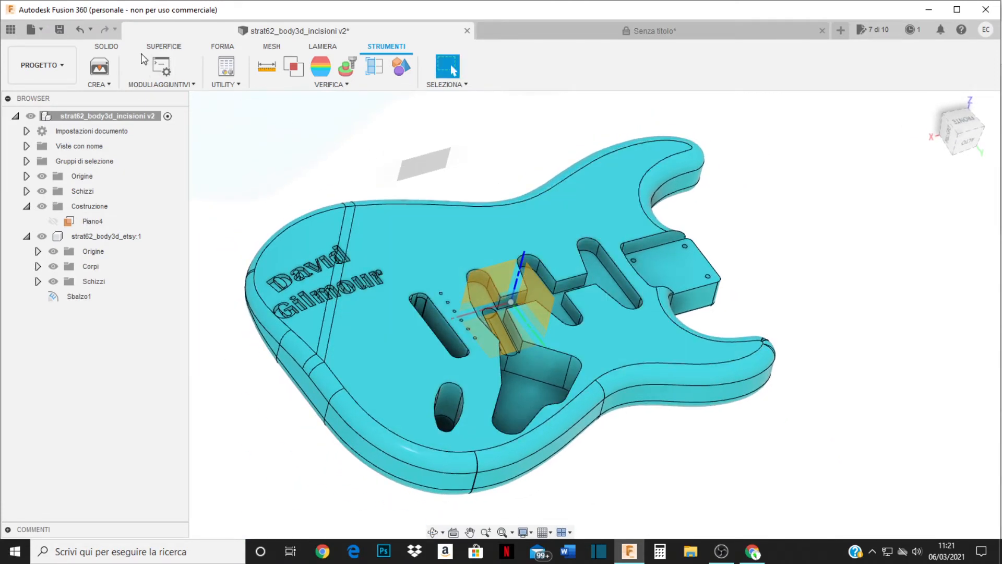
Step: Start a new sketch on the body's flat top face
click(106, 46)
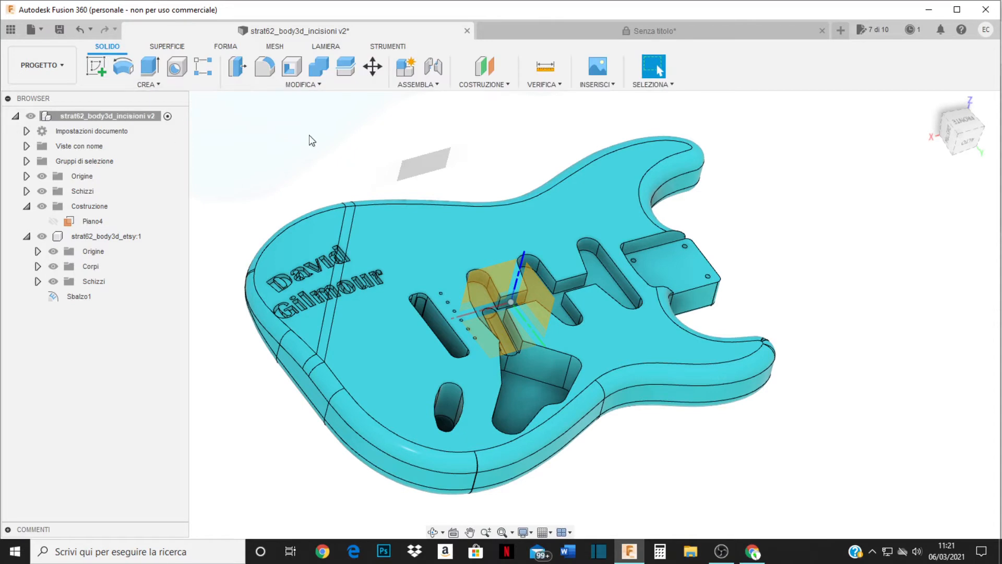
middle_drag(518, 235, 560, 225)
scroll(574, 232, down, 2)
scroll(540, 249, up, 2)
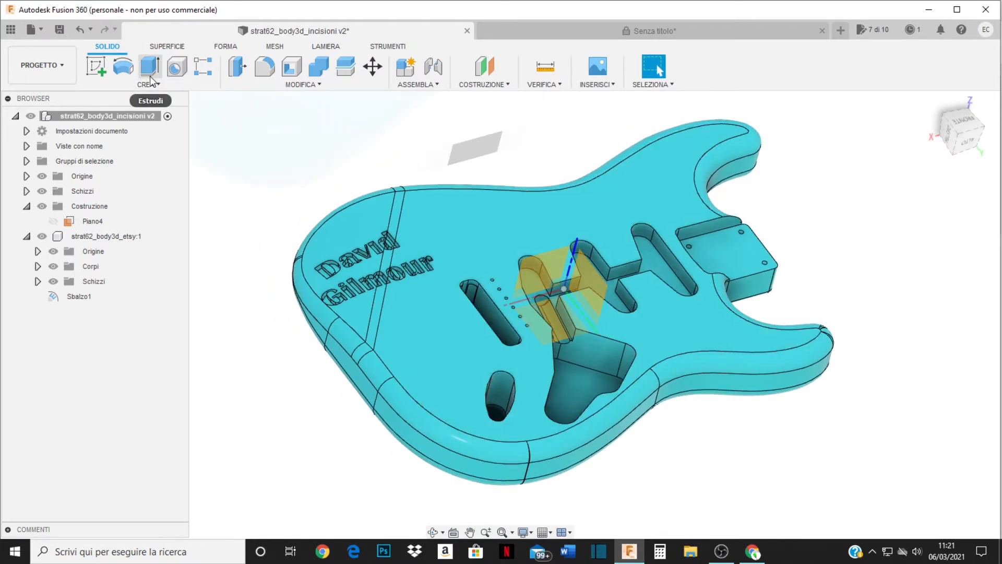
click(96, 66)
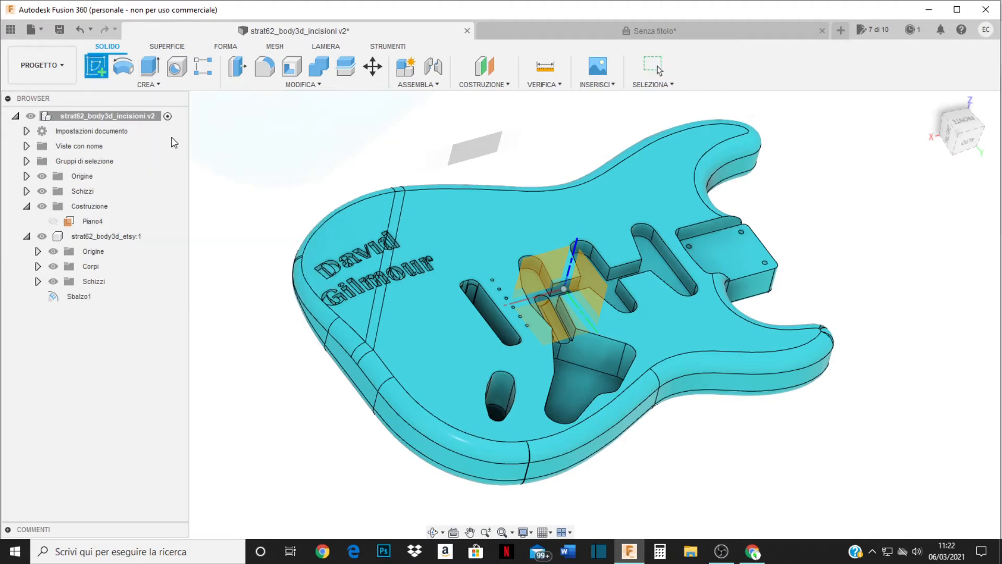
click(447, 233)
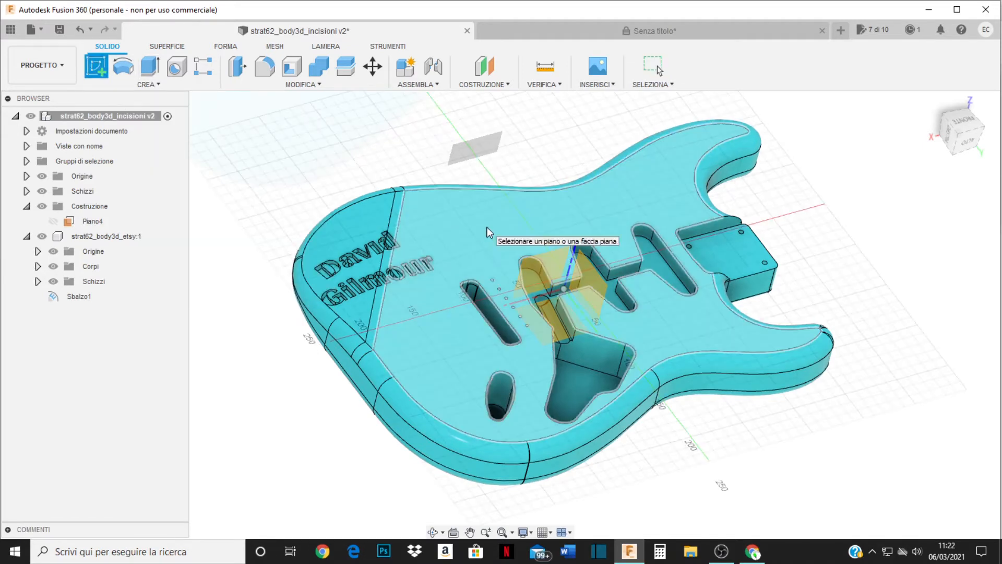
click(500, 228)
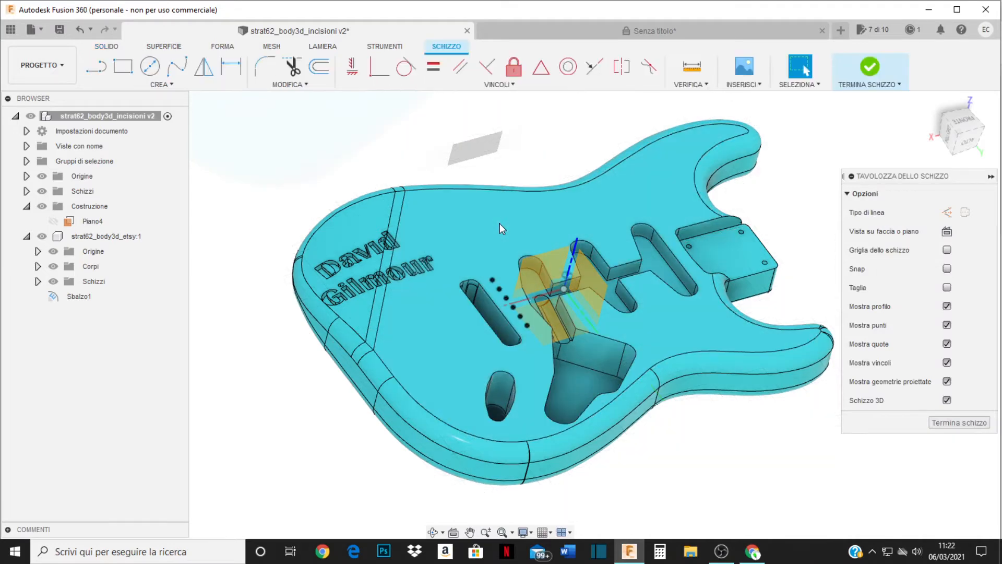
Step: Orient the sketch face square-on, with the body horizontal and the engraved name reading upright
click(967, 127)
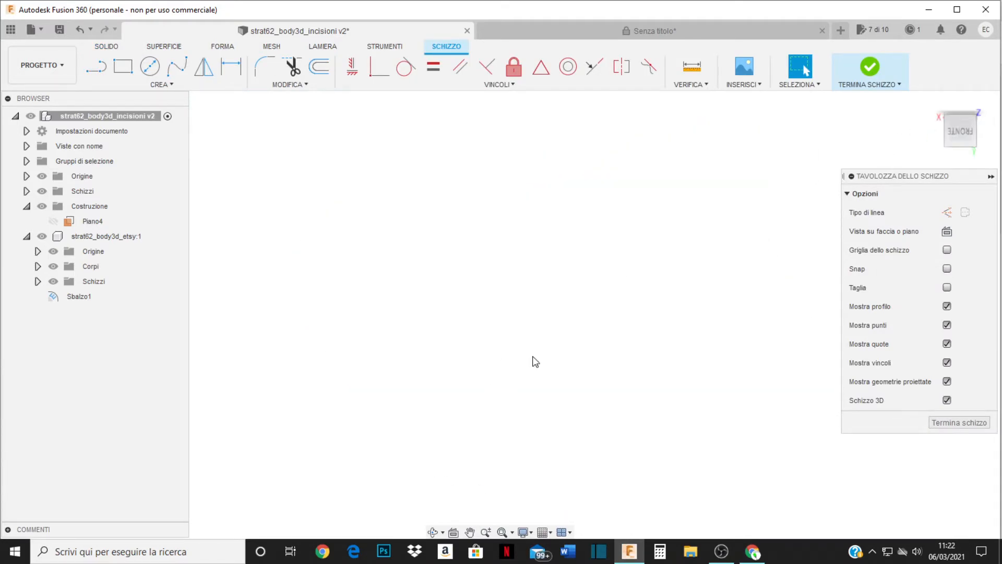
click(932, 103)
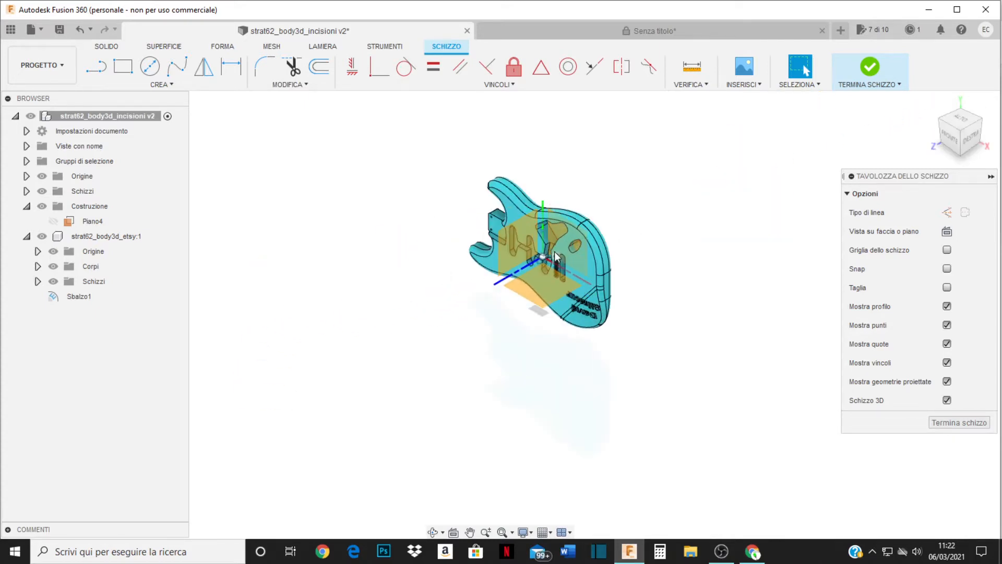
click(951, 136)
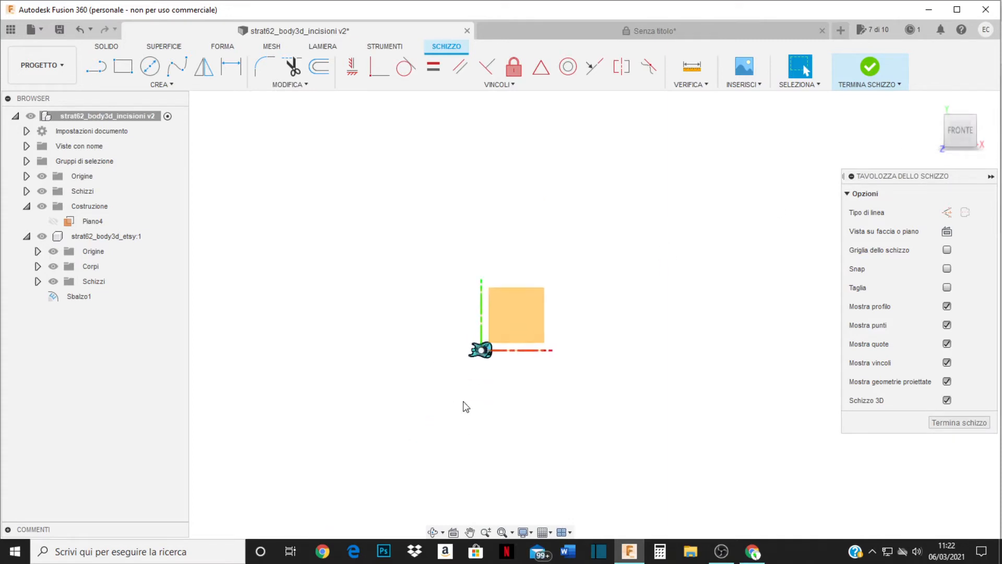
scroll(441, 384, up, 6)
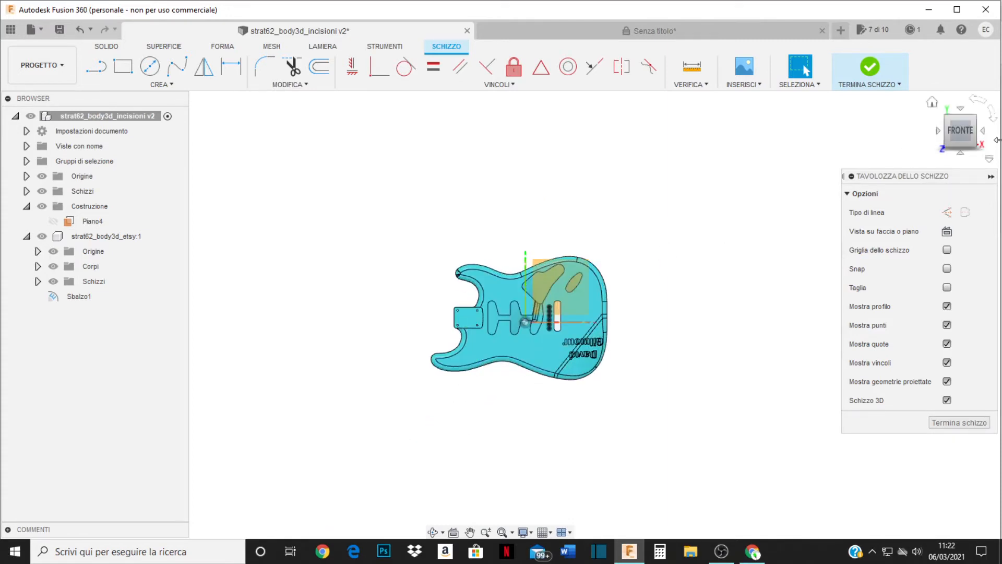
click(993, 123)
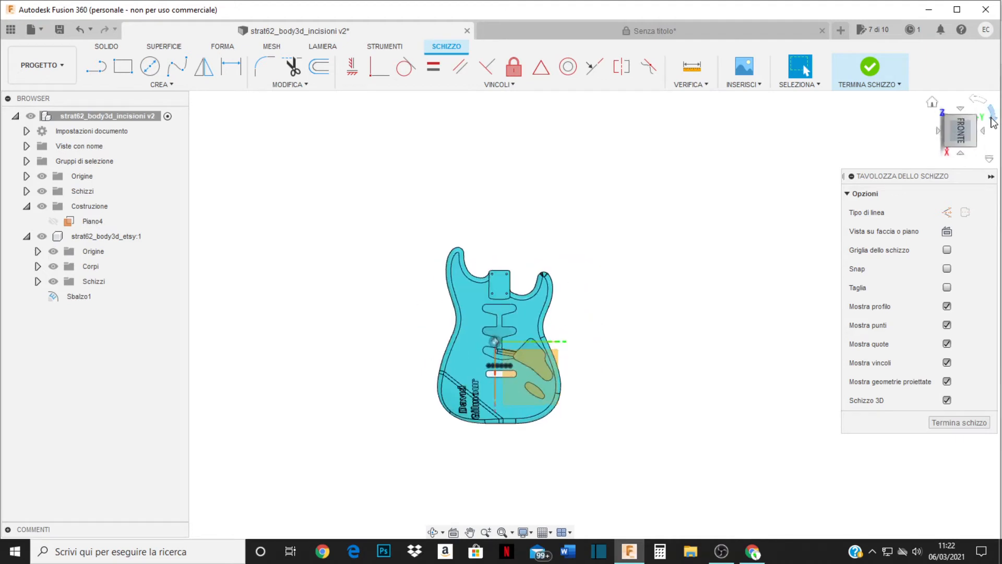
click(993, 123)
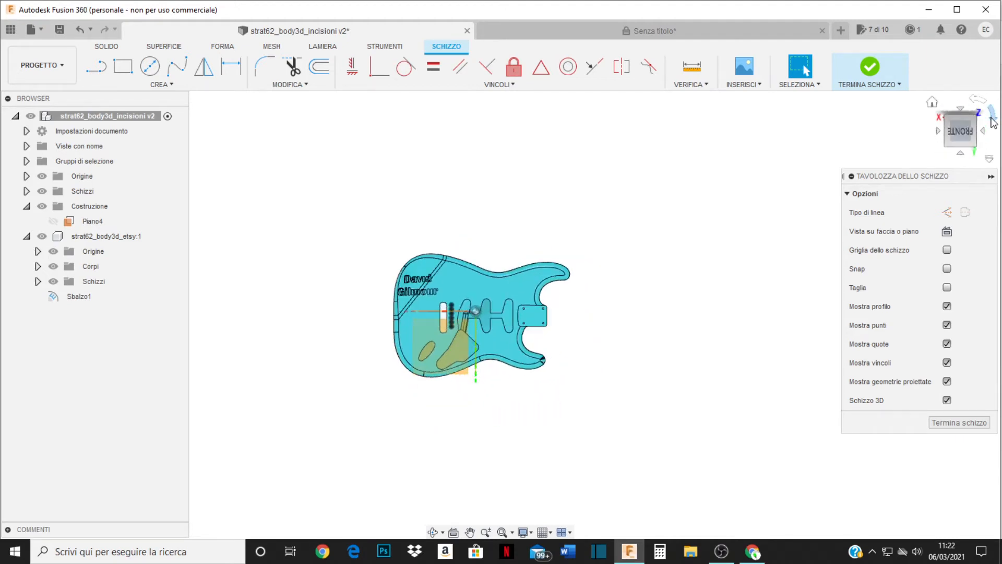
scroll(522, 261, down, 2)
scroll(476, 307, up, 5)
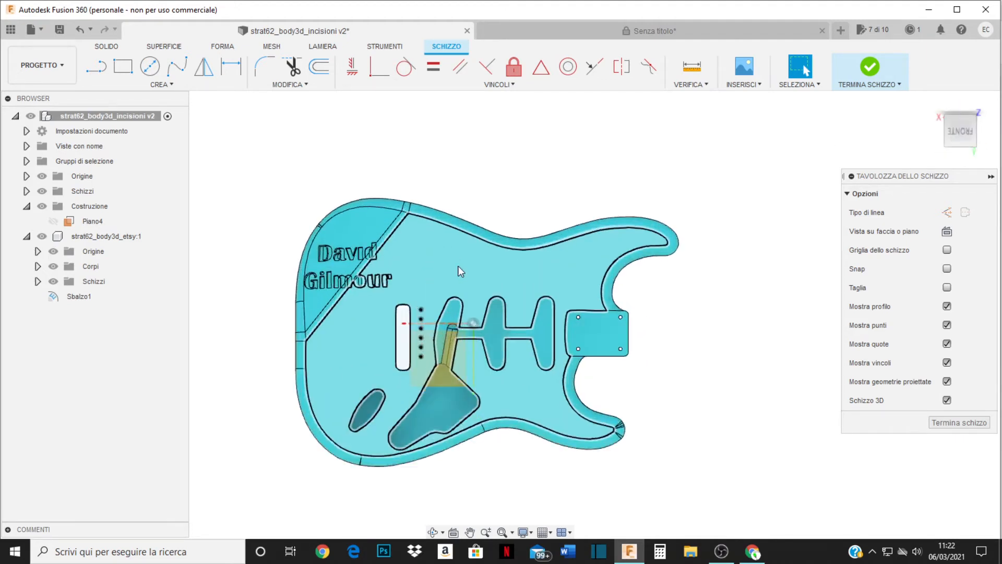
scroll(459, 270, up, 3)
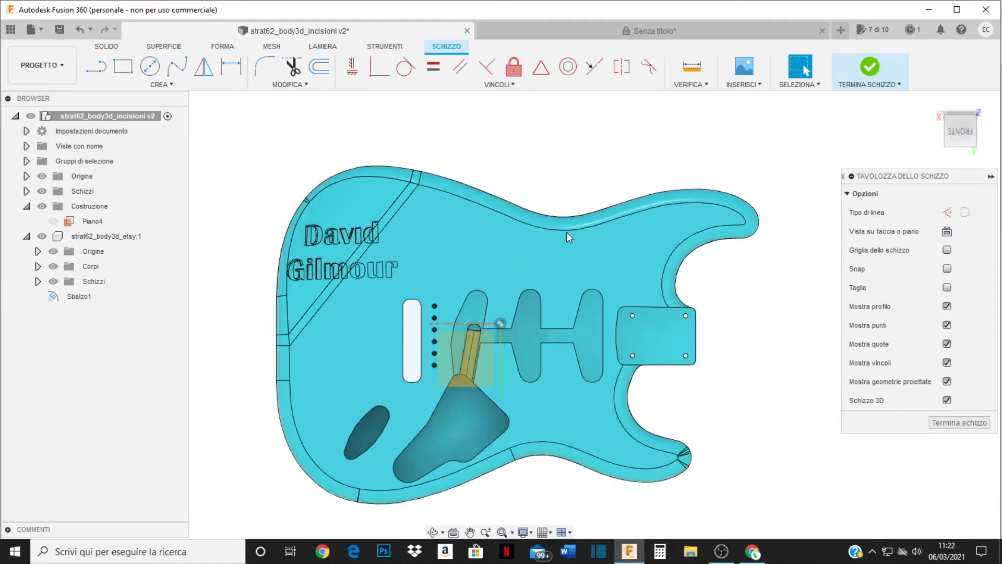
scroll(465, 270, up, 2)
Step: Place a text box on the flat top face between the pickup cavities and upper edge, reading "Pink Floyd"
click(171, 85)
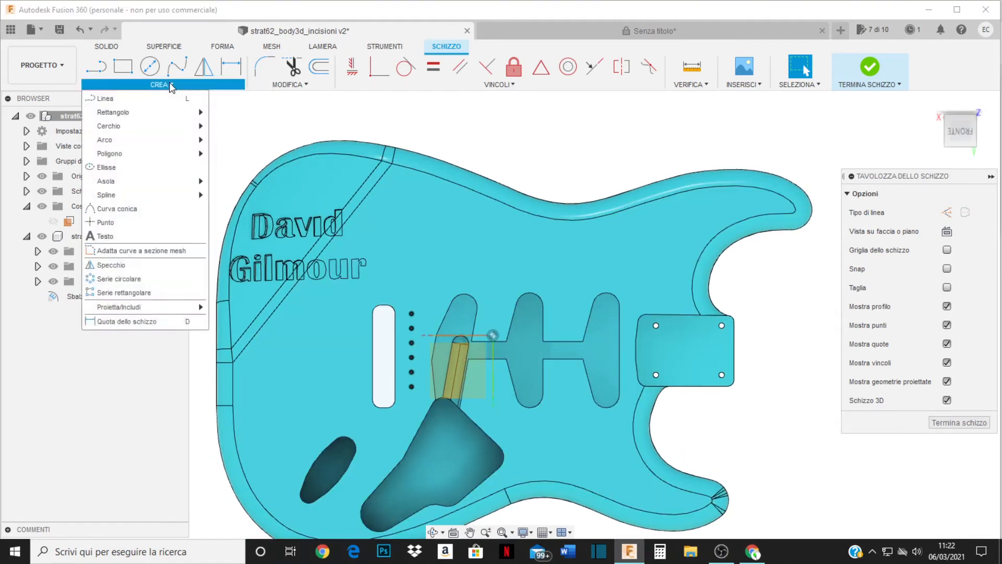
click(135, 236)
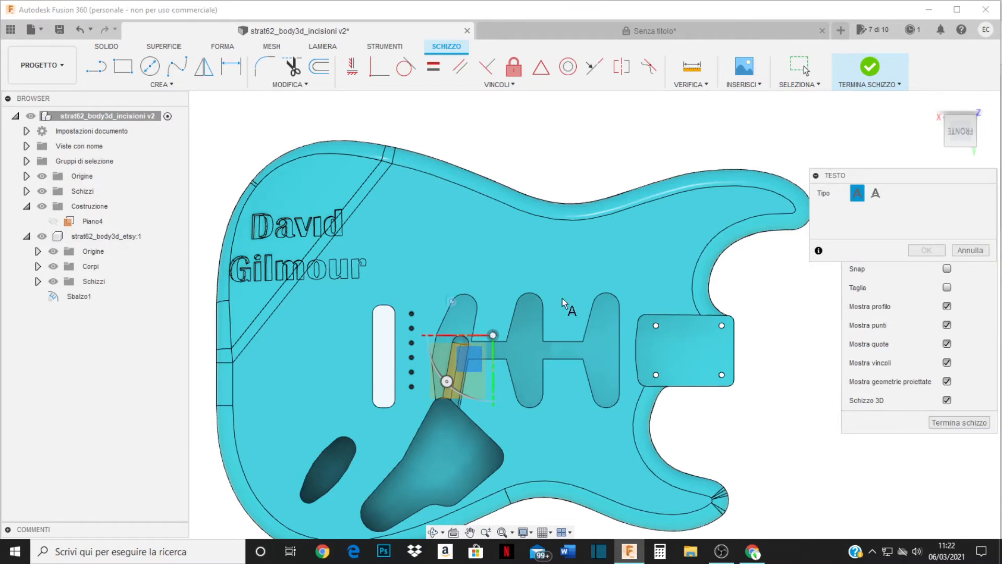
click(395, 199)
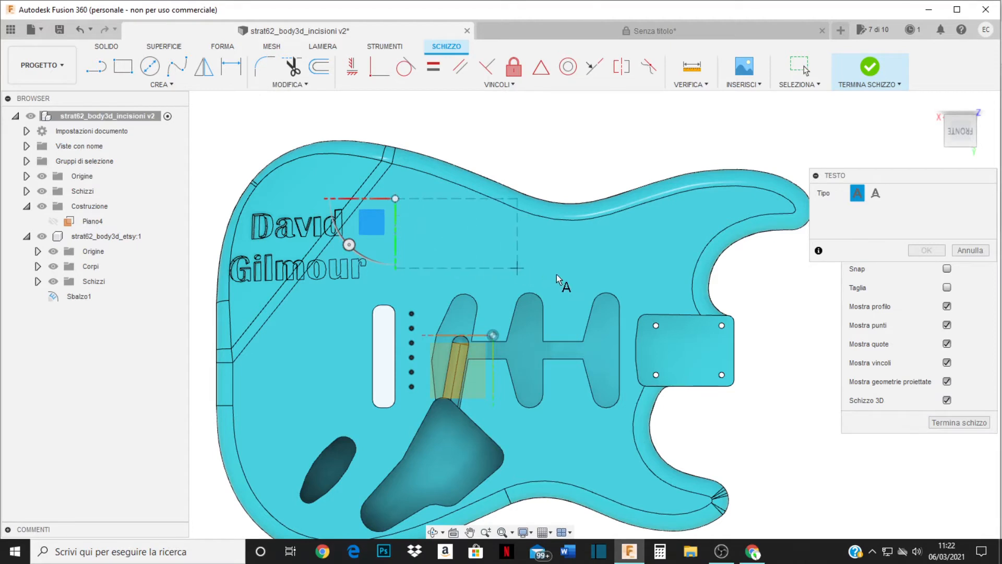
click(673, 278)
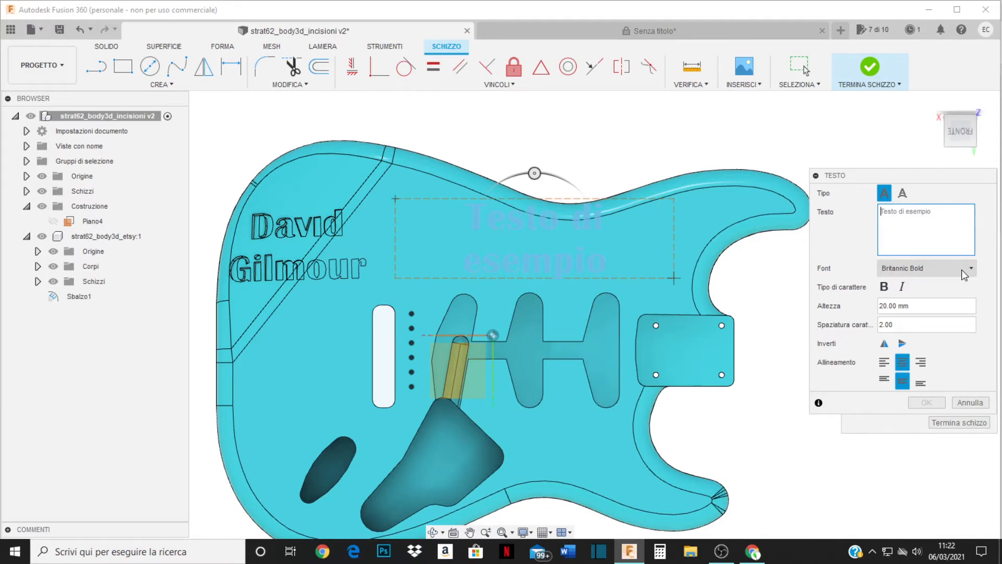
text(Pink)
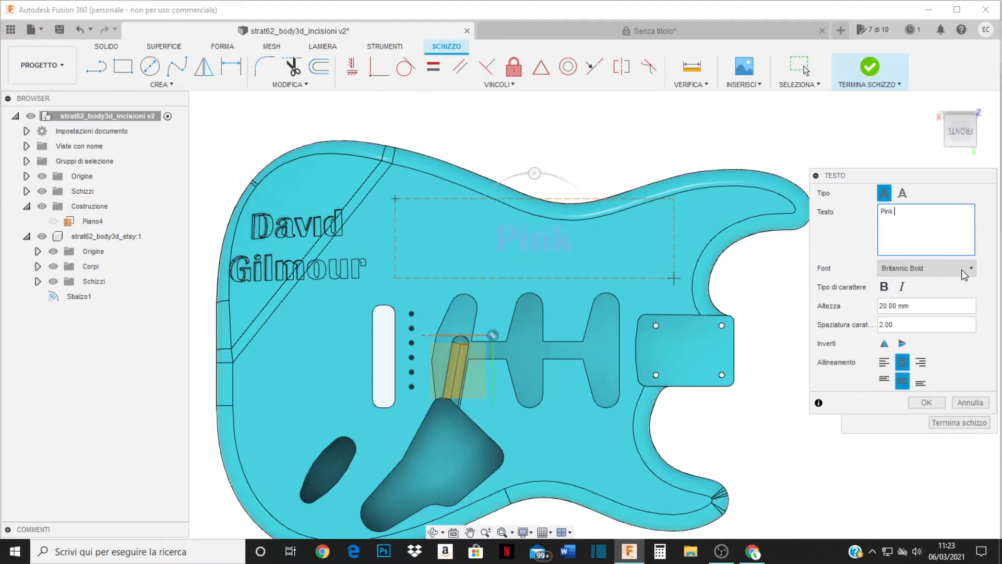
text(Floyd)
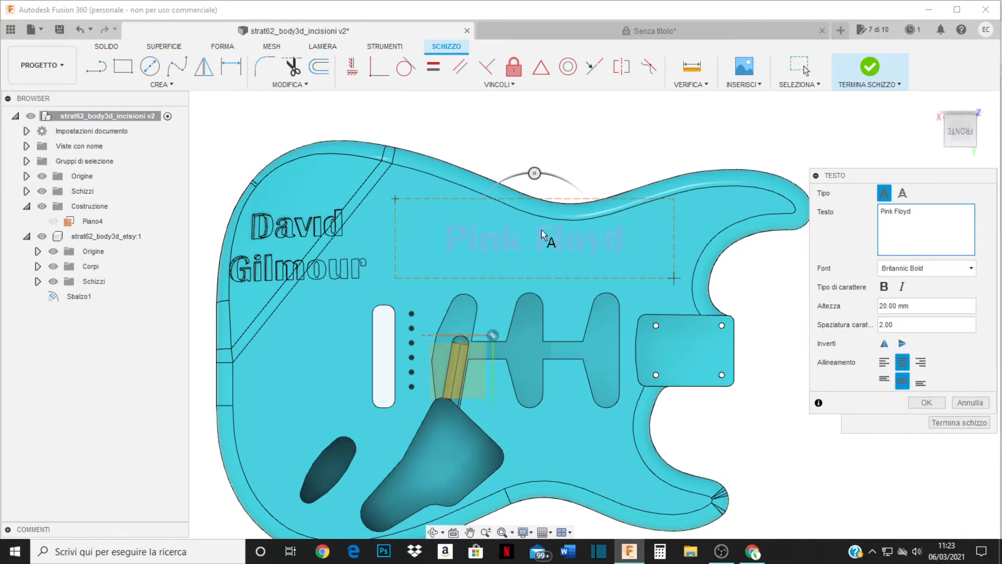
scroll(539, 234, up, 2)
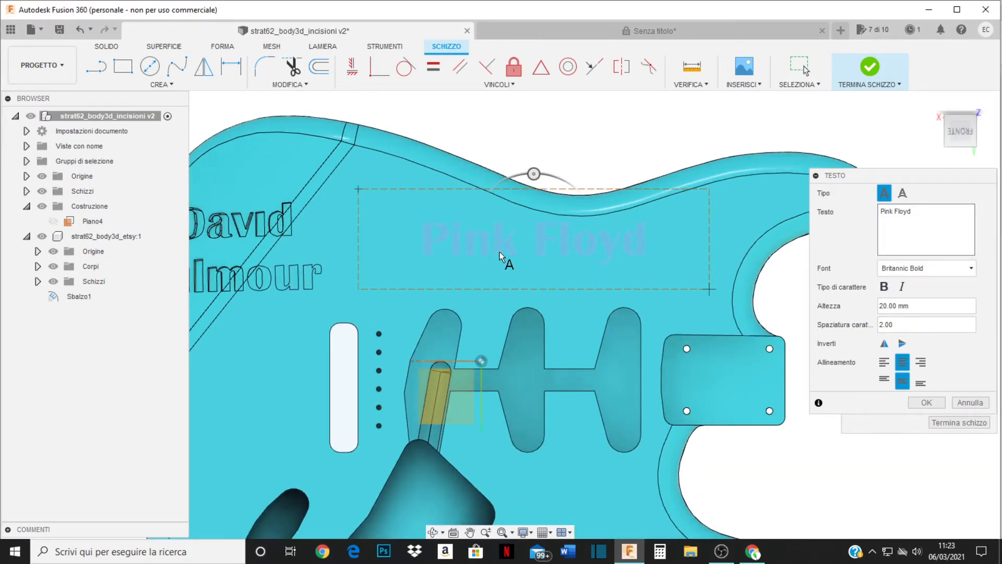
scroll(491, 251, down, 1)
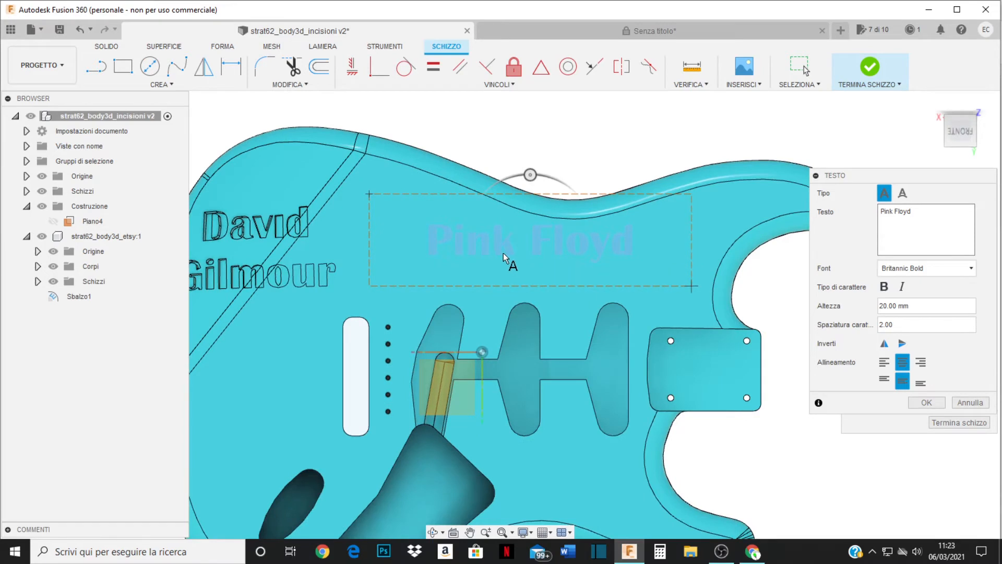
Step: Try the Ebrima font on the "Pink Floyd" text
click(938, 269)
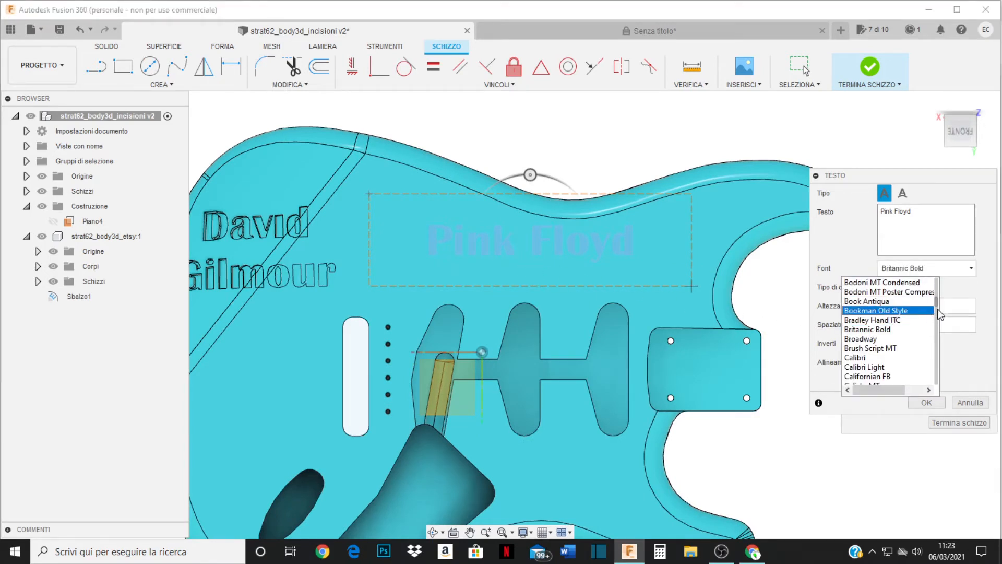
scroll(938, 308, up, 12)
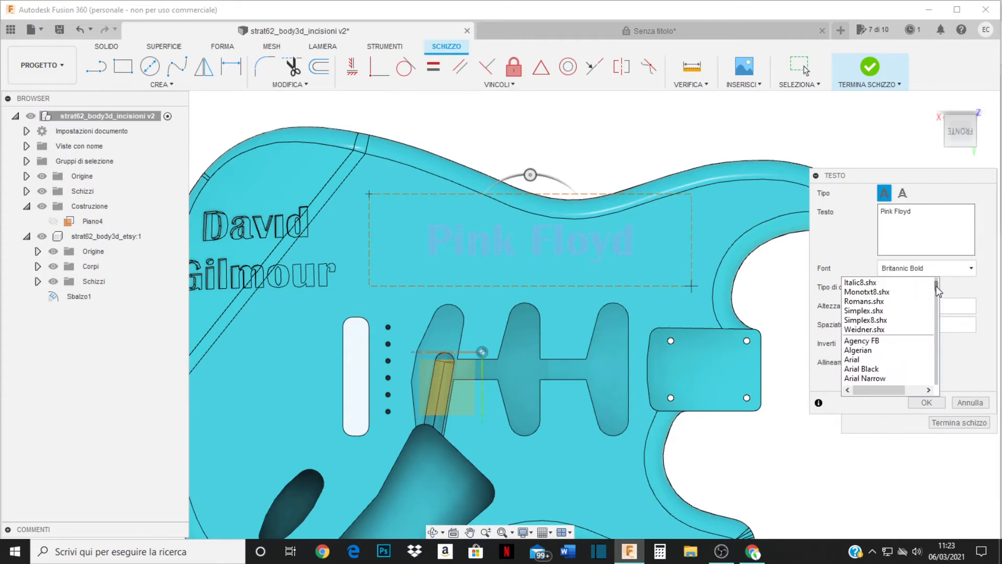
scroll(936, 313, down, 18)
scroll(935, 314, down, 4)
scroll(887, 324, down, 3)
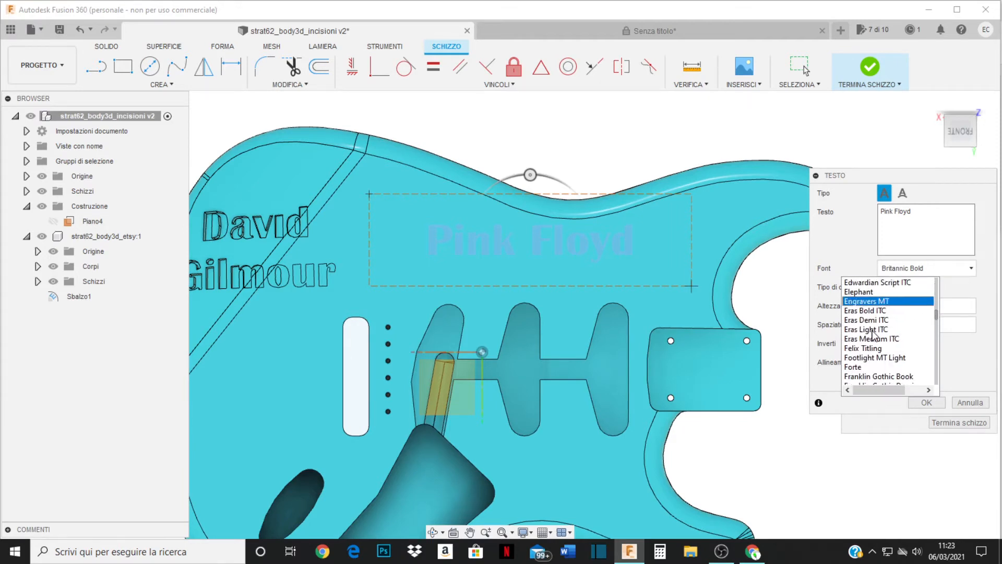
scroll(869, 308, up, 1)
click(864, 303)
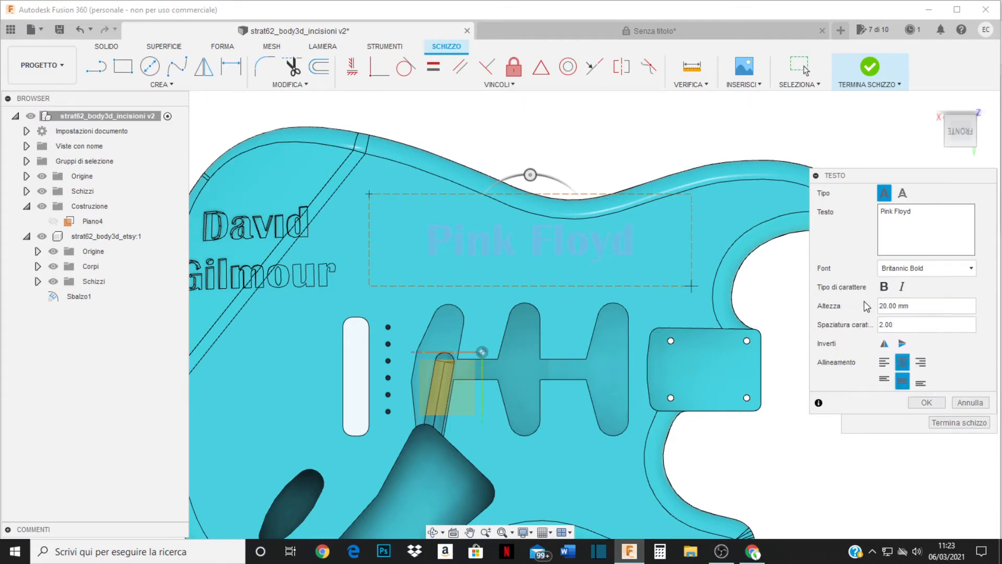
Step: Set the "Pink Floyd" text's font to Harlow Solid Italic and create the text
click(955, 269)
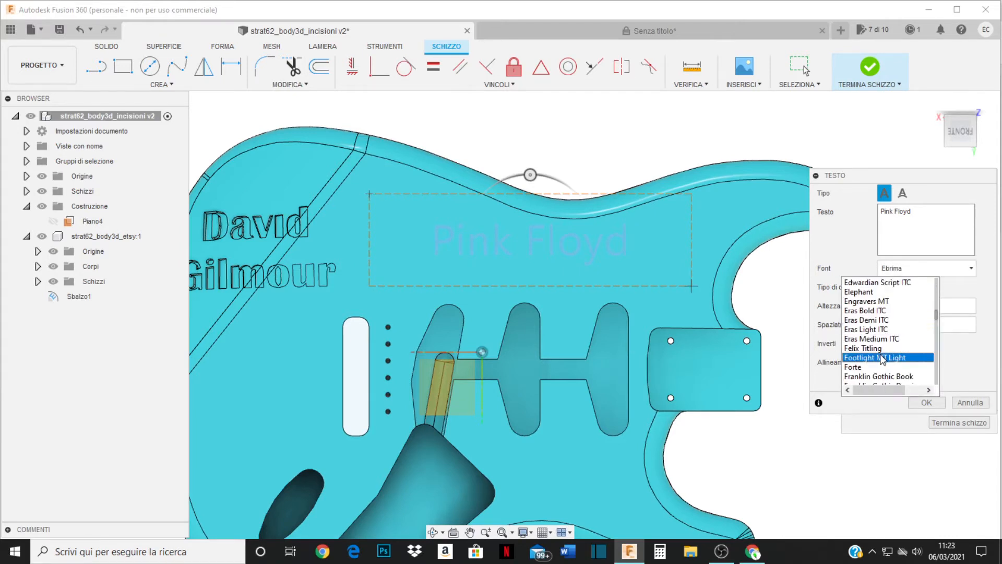
scroll(895, 347, down, 4)
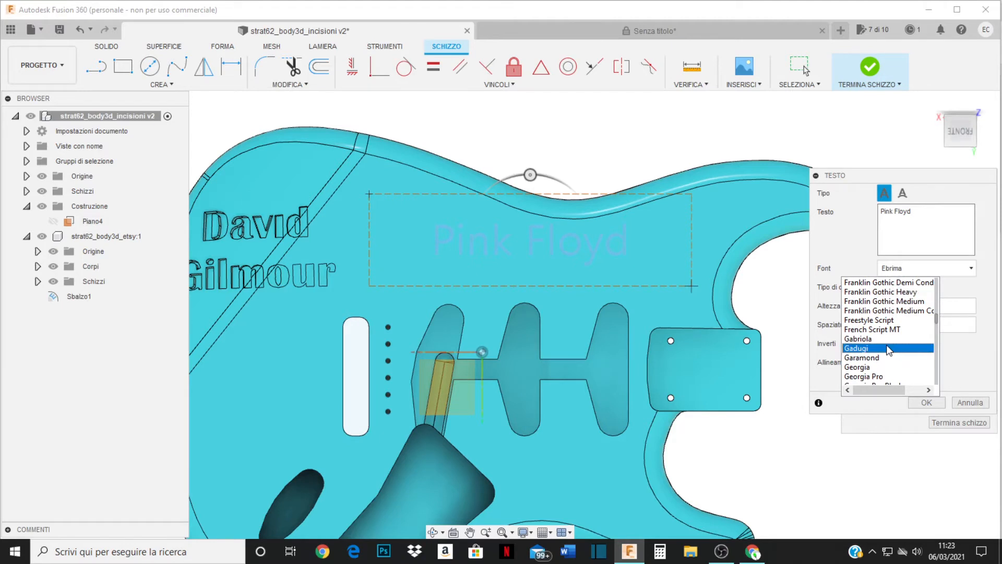
scroll(887, 347, down, 8)
scroll(889, 349, down, 3)
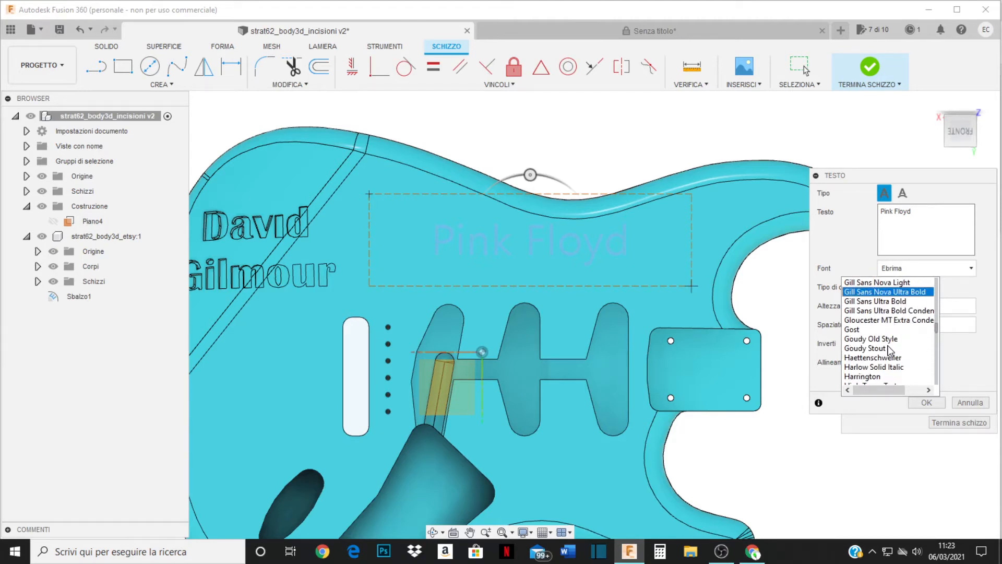
scroll(889, 335, down, 3)
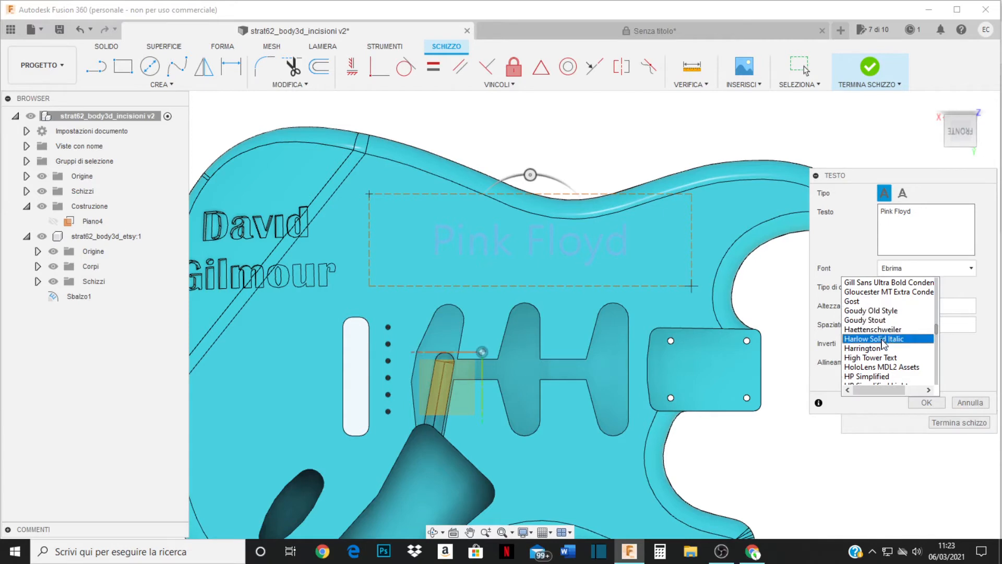
click(884, 339)
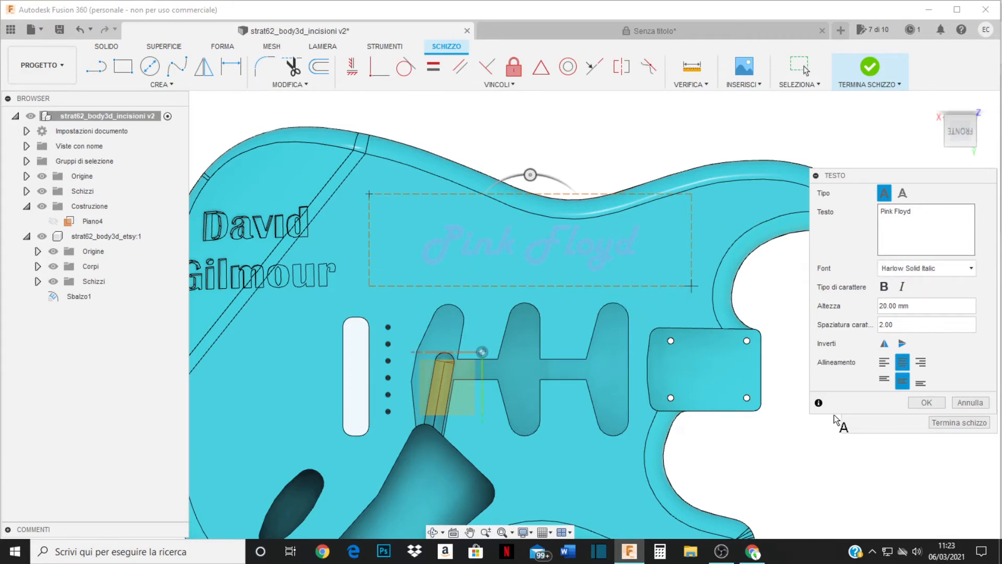
click(922, 403)
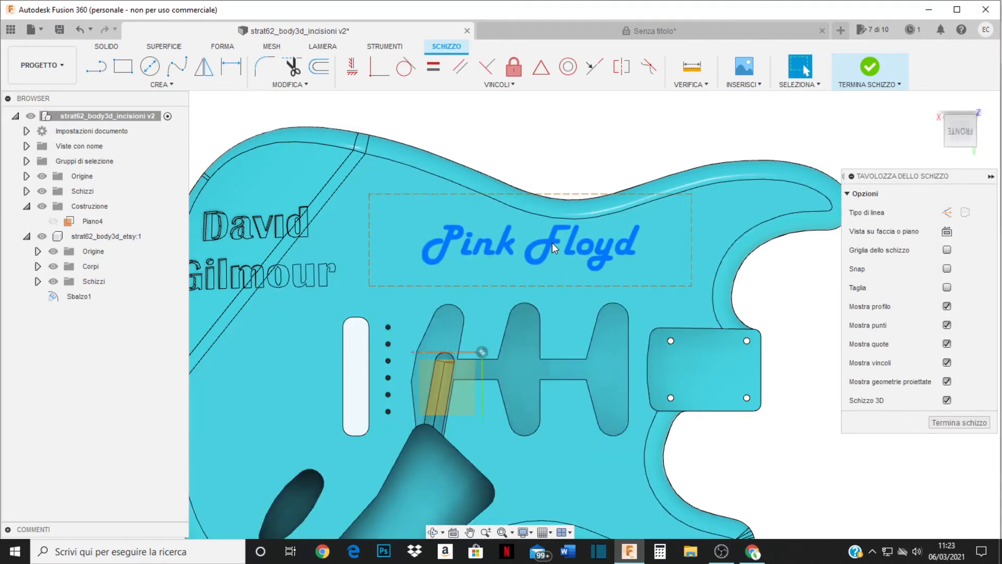
Step: Explode the "Pink Floyd" text into sketch curves and finish the sketch
click(553, 243)
right_click(552, 242)
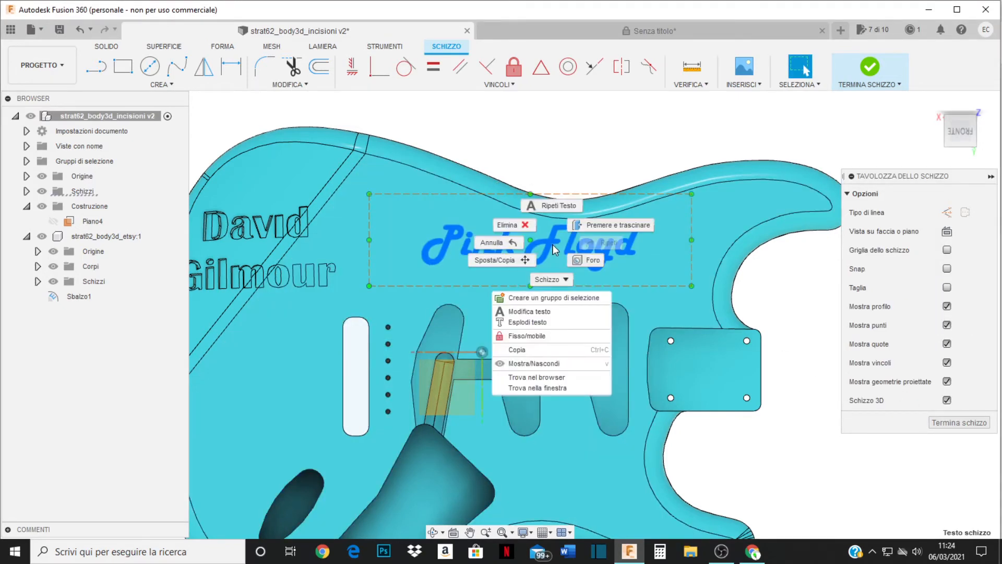
click(534, 324)
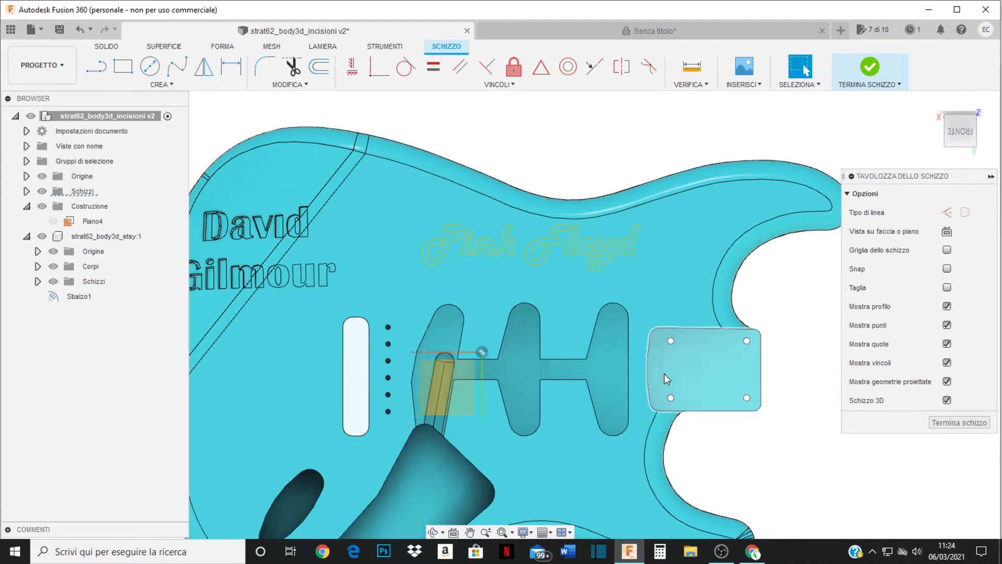
middle_drag(721, 389, 717, 391)
shift+middle_drag(706, 378, 385, 340)
scroll(588, 299, down, 5)
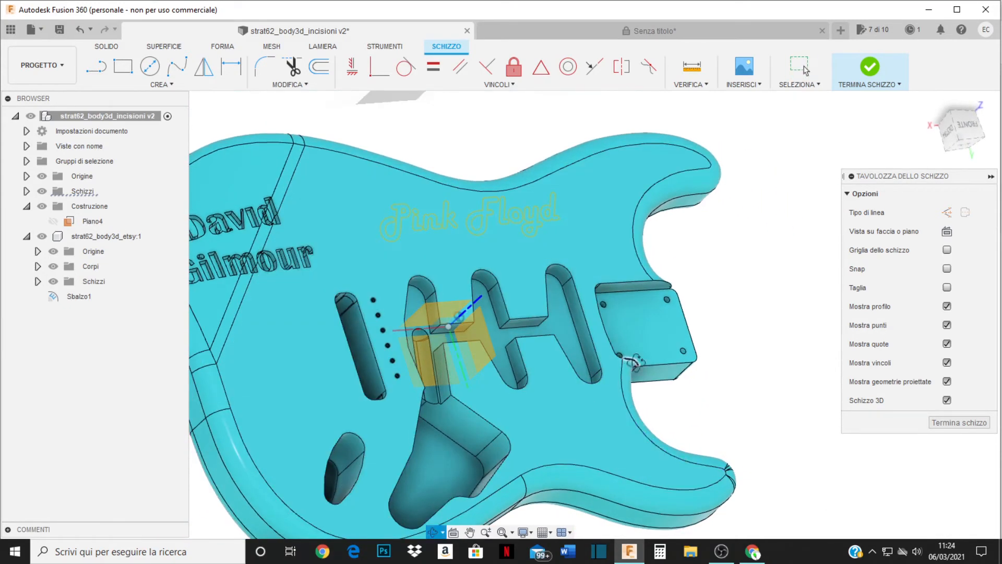
scroll(463, 284, up, 8)
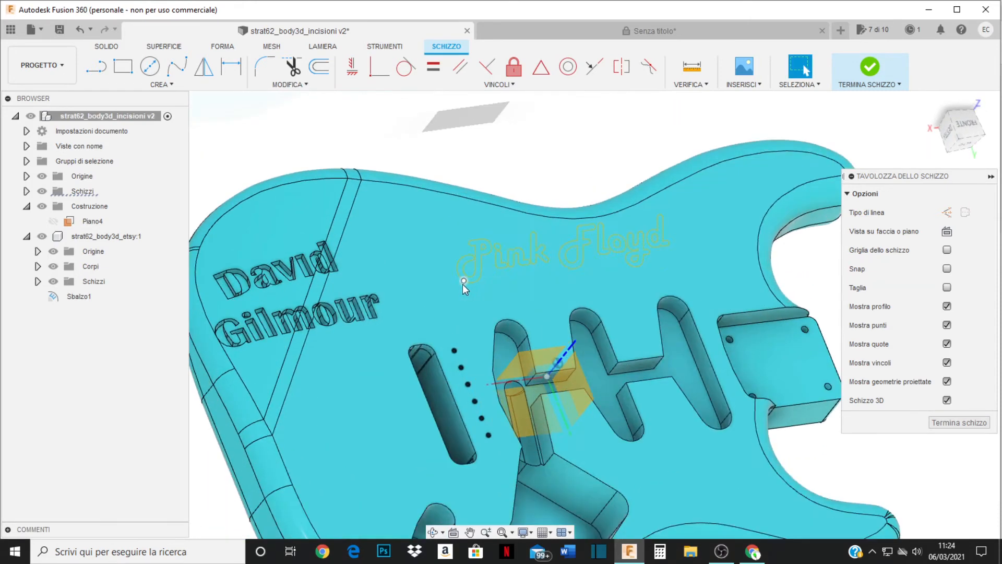
scroll(472, 290, down, 1)
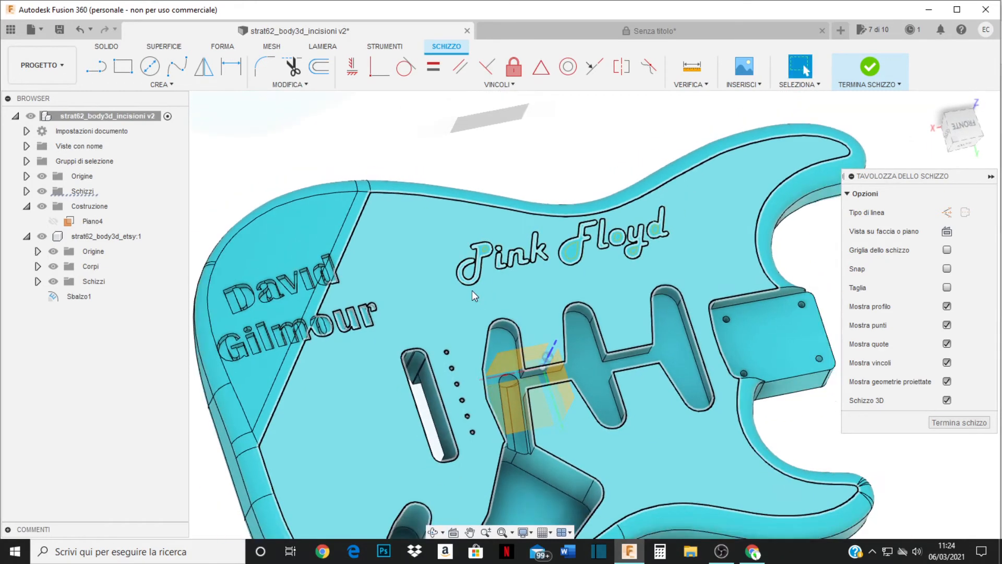
click(960, 423)
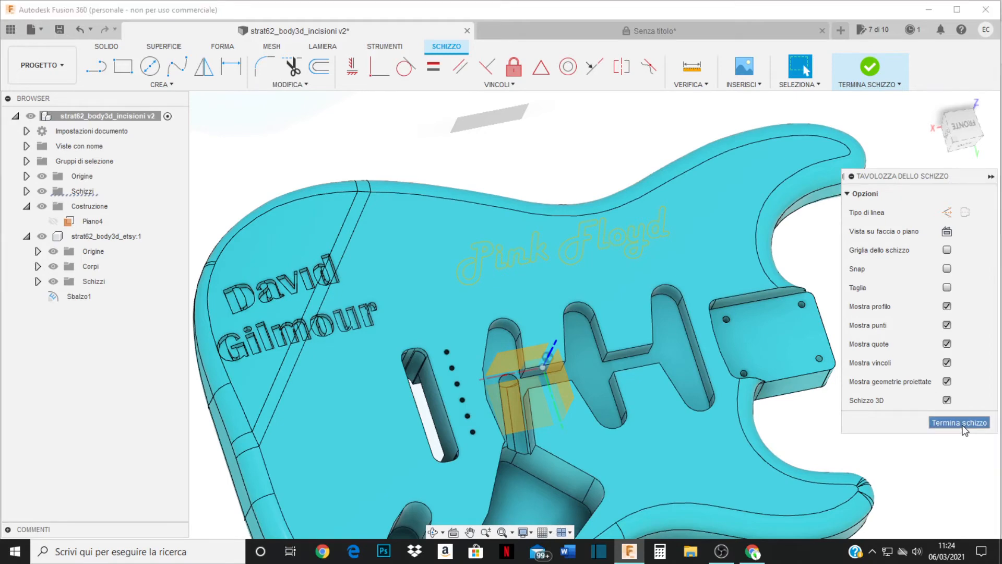
Step: Start an Emboss and select all letter profiles of "Pink", including the dot of the i
click(158, 84)
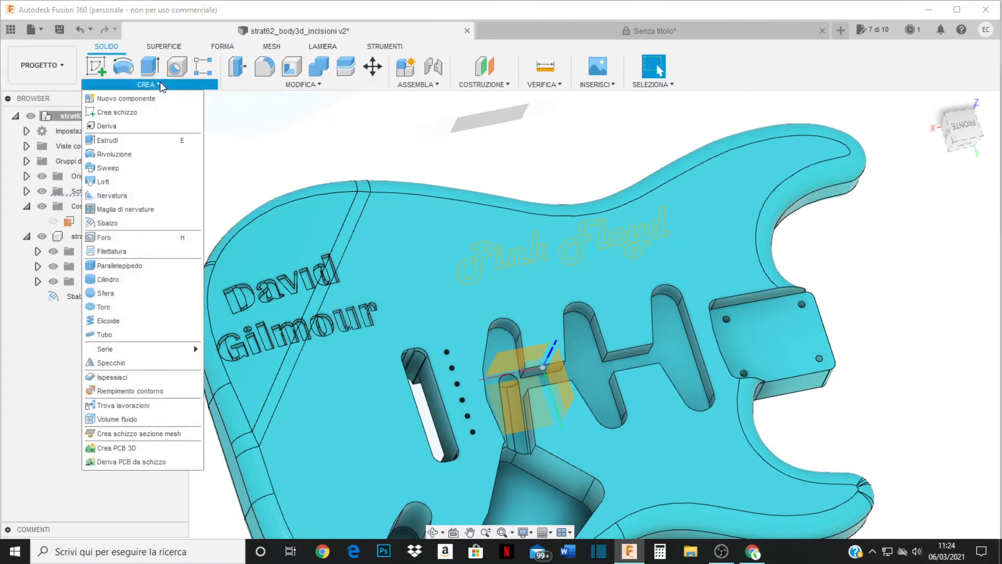
click(107, 224)
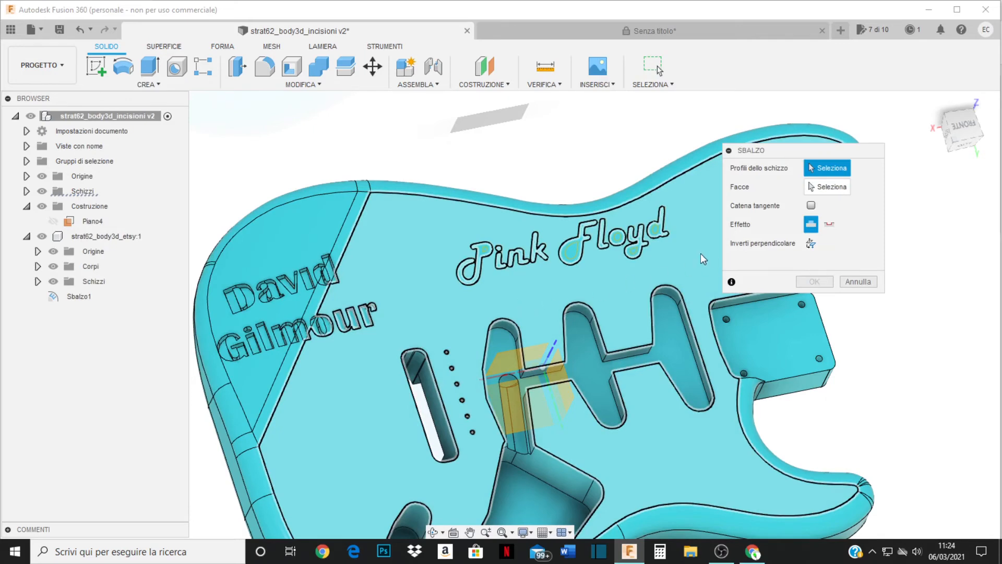
click(479, 265)
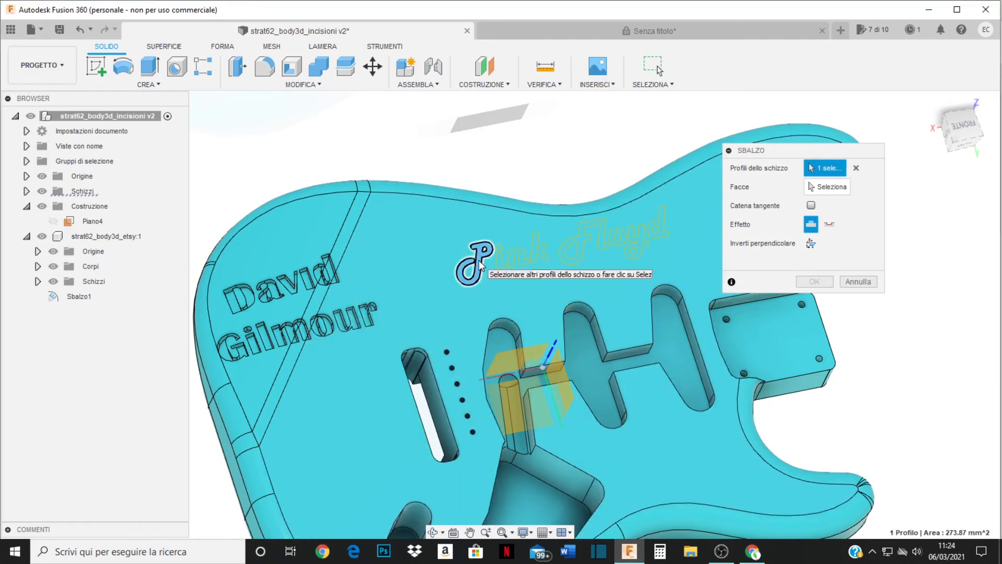
scroll(487, 267, up, 3)
scroll(492, 268, up, 2)
click(482, 265)
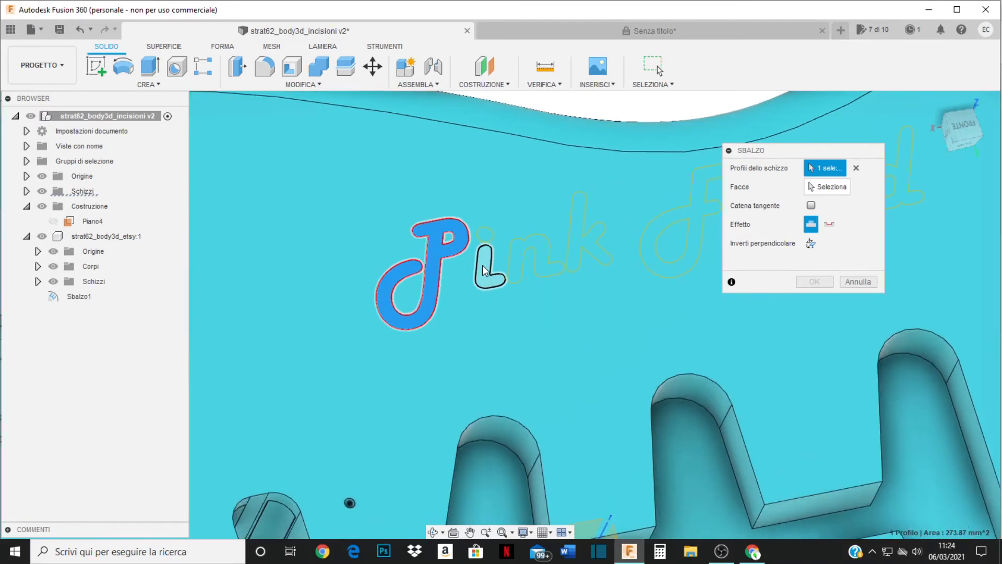
click(486, 232)
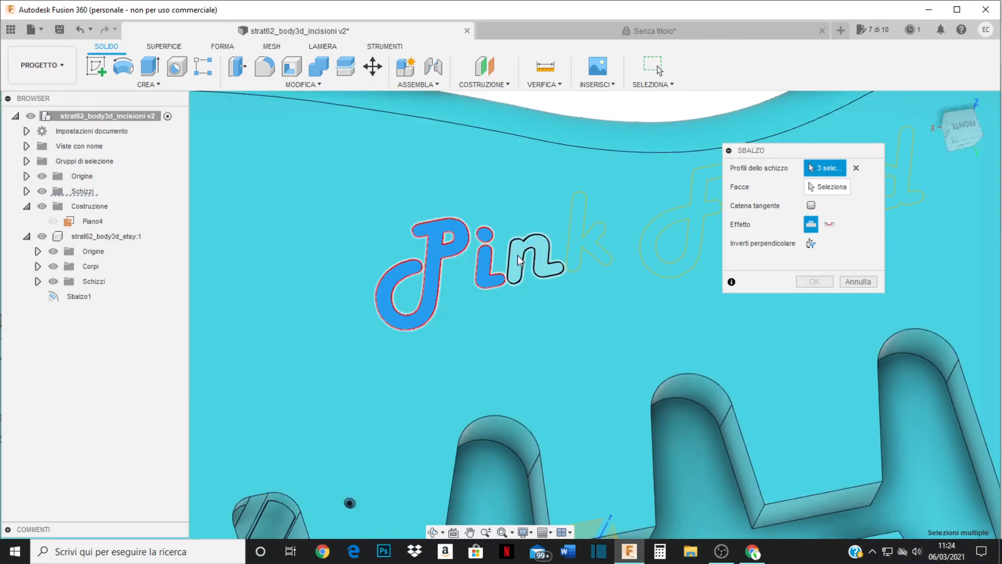
click(518, 258)
click(577, 246)
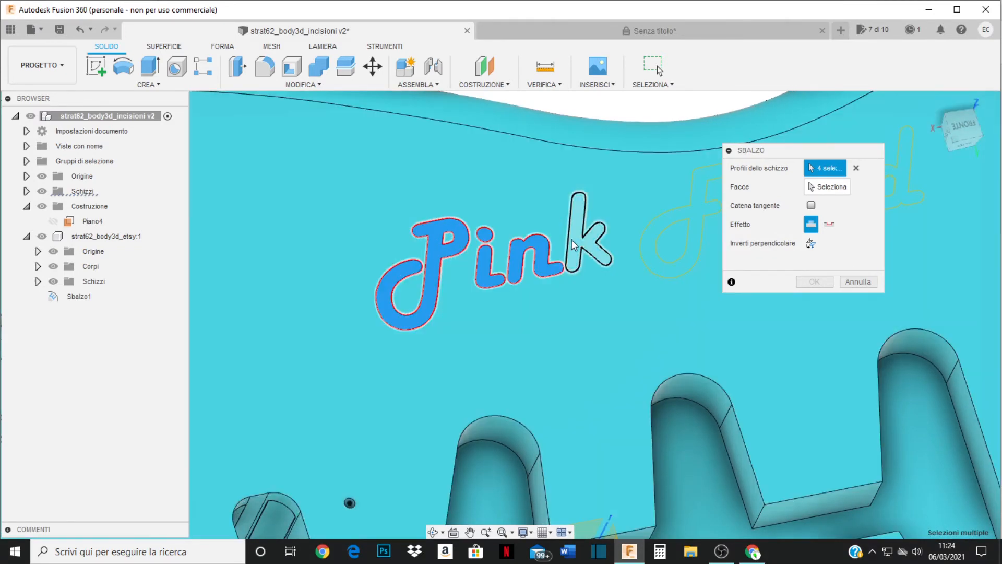
Step: Add all letter profiles of "Floyd" to the Emboss sketch profiles
click(645, 251)
scroll(616, 235, down, 4)
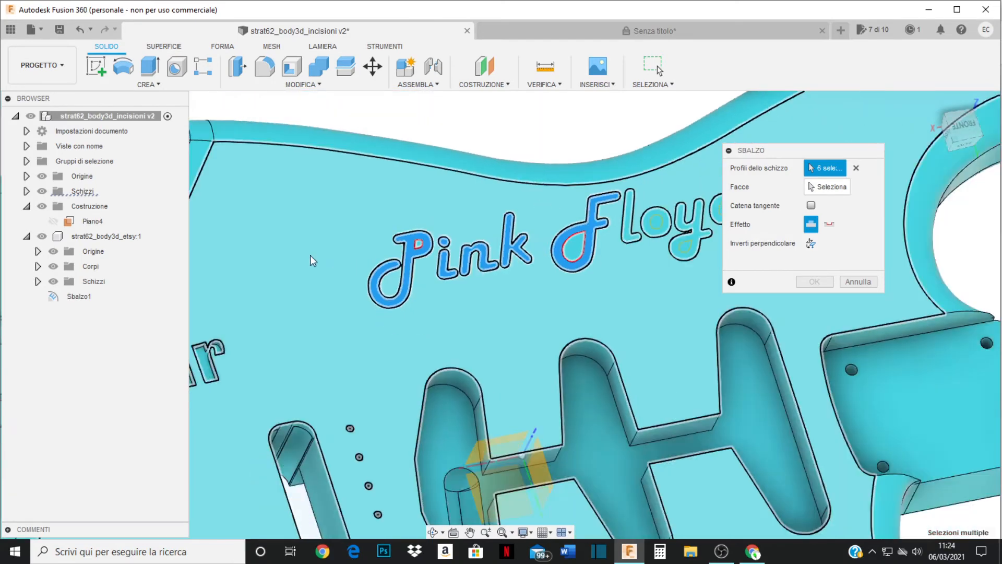
scroll(582, 221, up, 4)
scroll(490, 240, up, 1)
click(480, 243)
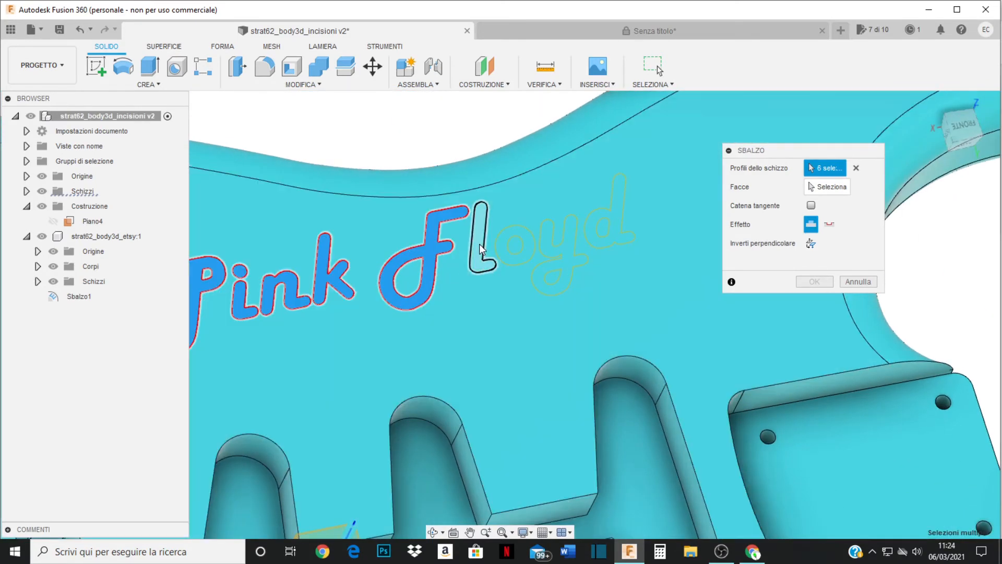
click(505, 255)
click(574, 243)
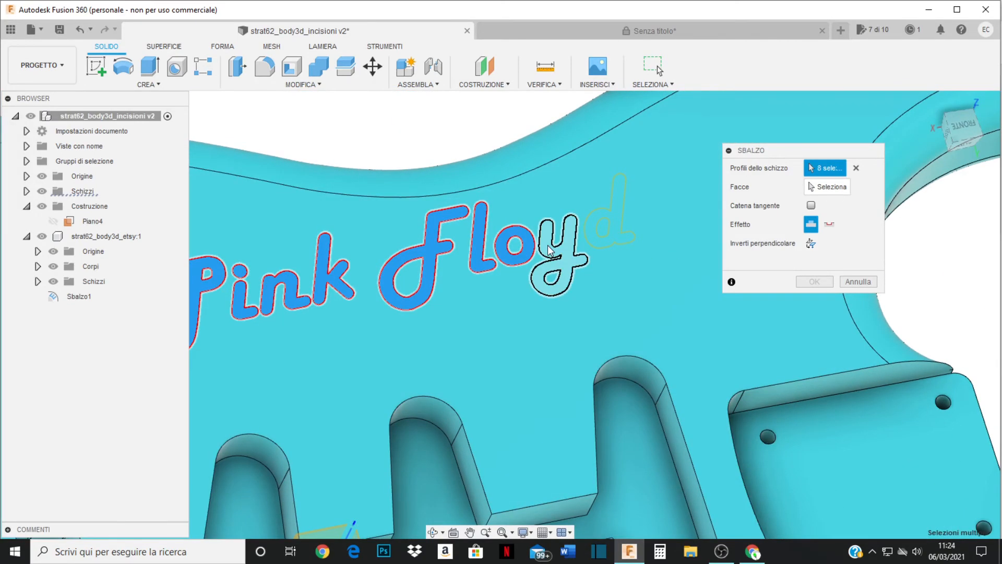
click(592, 222)
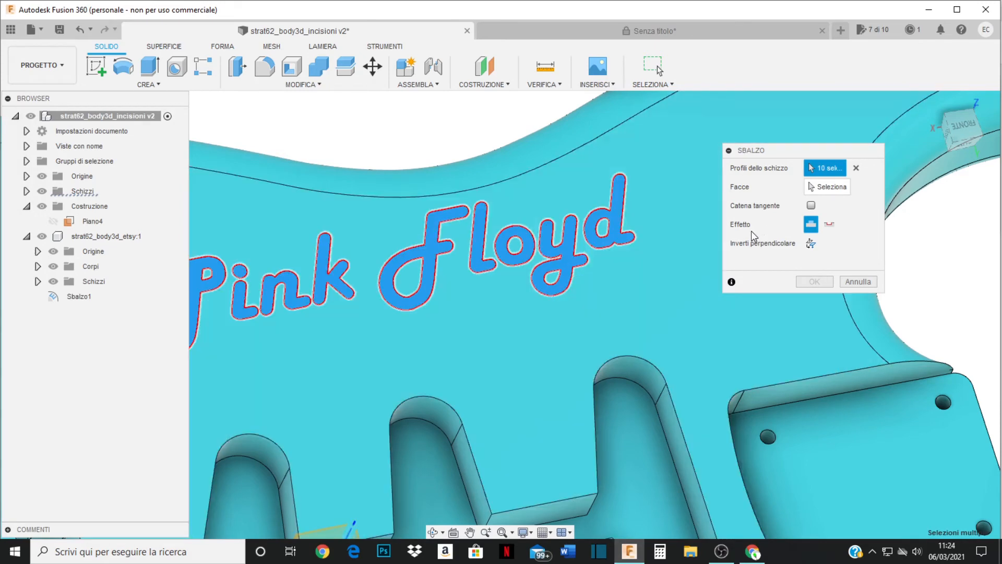
Step: Select the guitar body's flat top as the target face for the raised "Pink Floyd" emboss
click(831, 187)
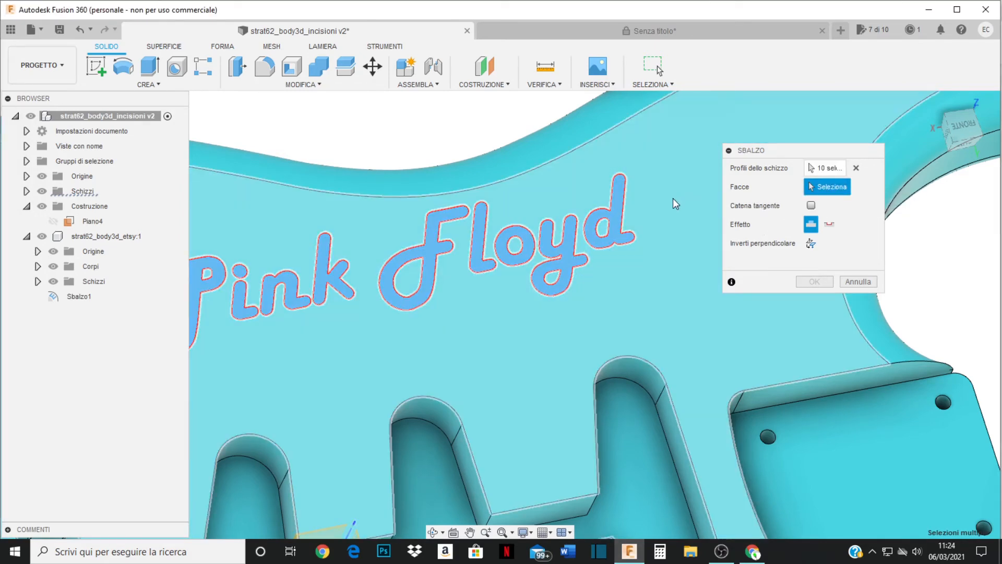
click(666, 230)
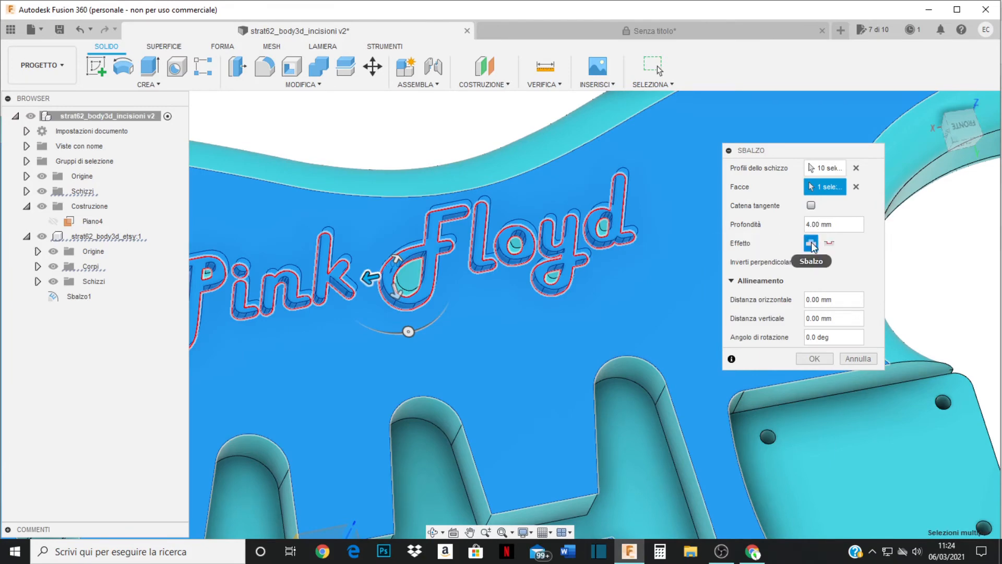
mouse_move(629, 278)
shift+middle_down()
mouse_move(599, 318)
mouse_move(586, 304)
mouse_move(621, 282)
mouse_move(617, 293)
shift+middle_up()
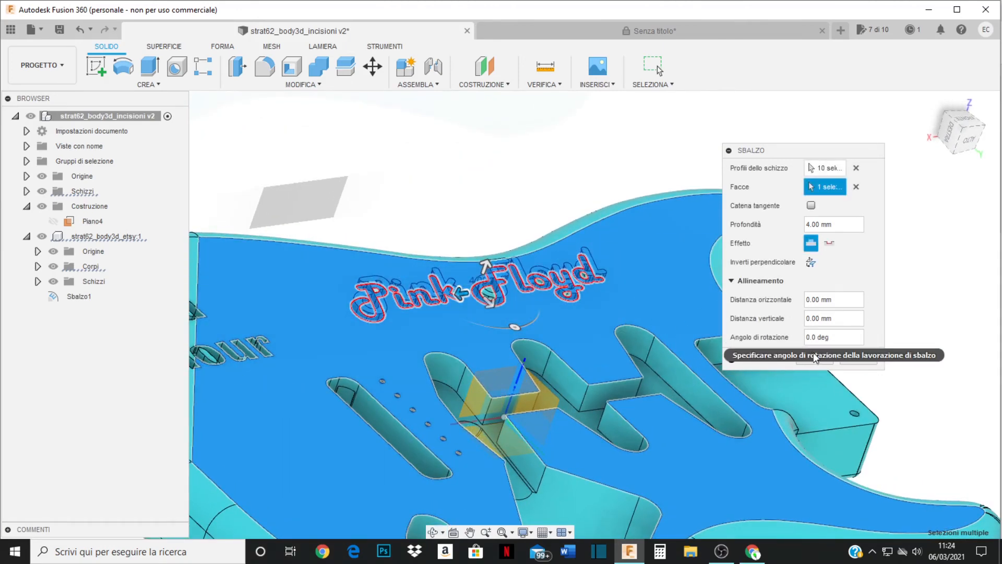
Step: Try a rotation angle of 2 degrees for the "Pink Floyd" emboss and inspect the preview
drag(829, 339, 788, 341)
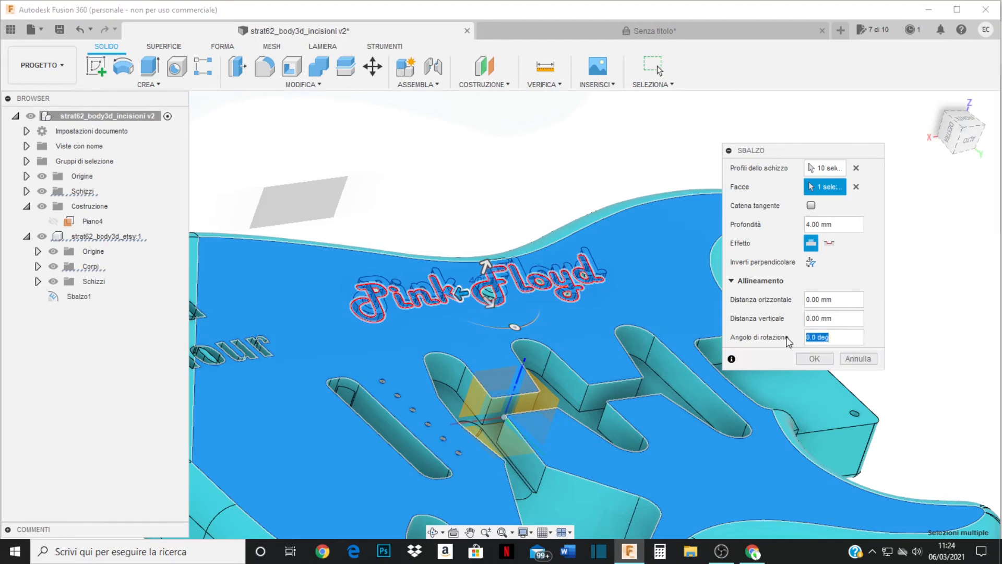
text(2)
click(845, 318)
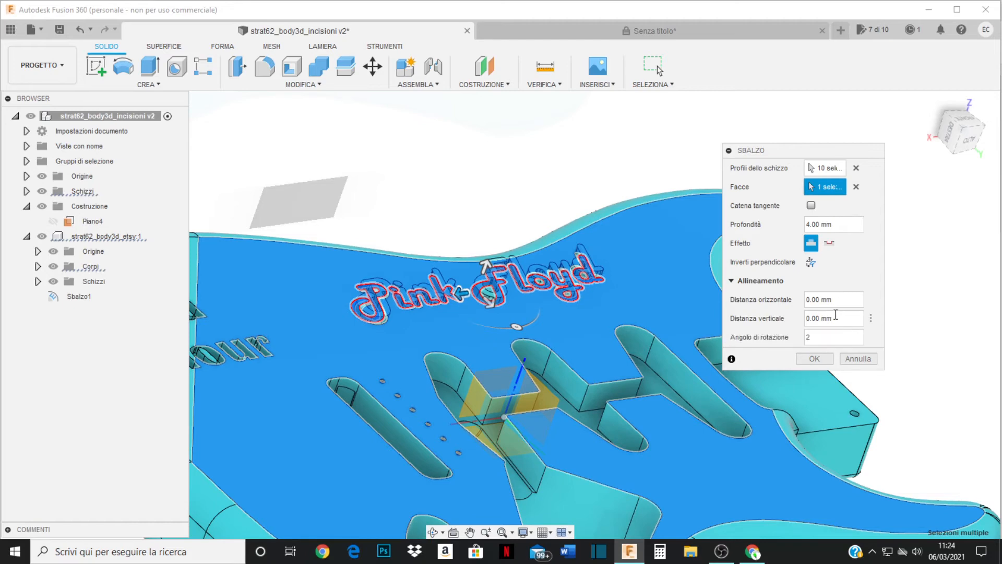
scroll(531, 295, up, 3)
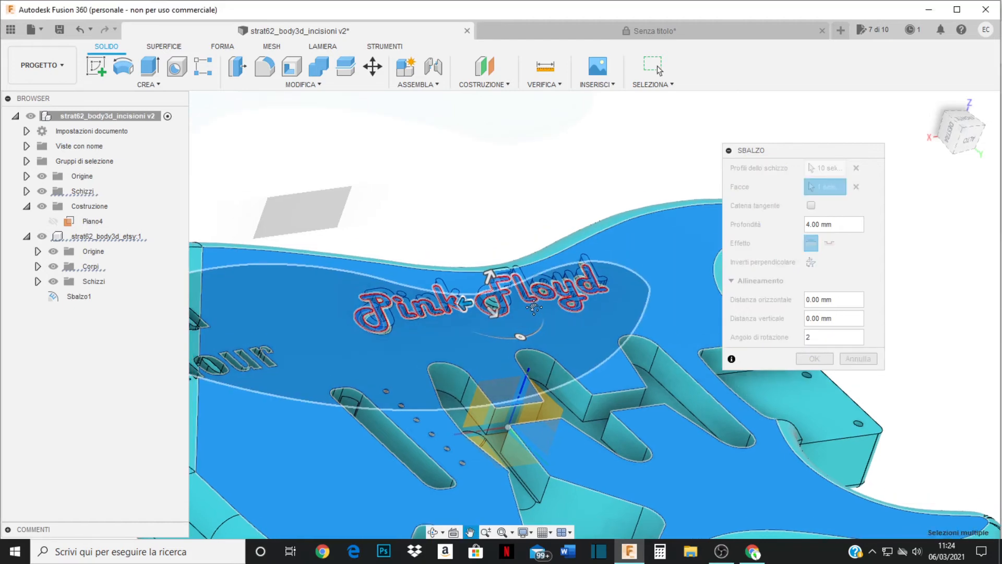
shift+middle_drag(561, 302, 501, 313)
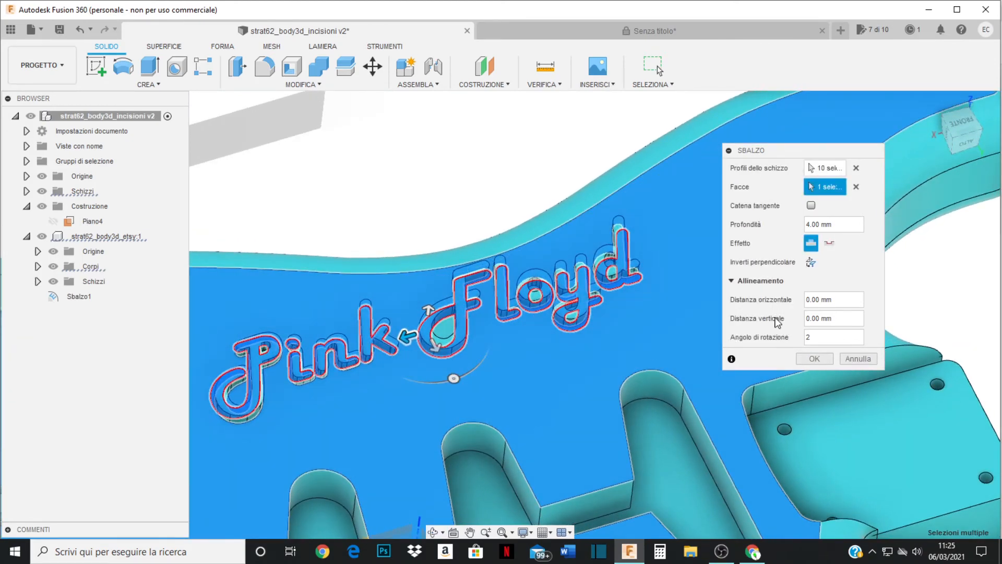
Step: Try a rotation angle of 10 degrees, change it to -10 degrees, and create the "Pink Floyd" emboss
drag(825, 336, 803, 338)
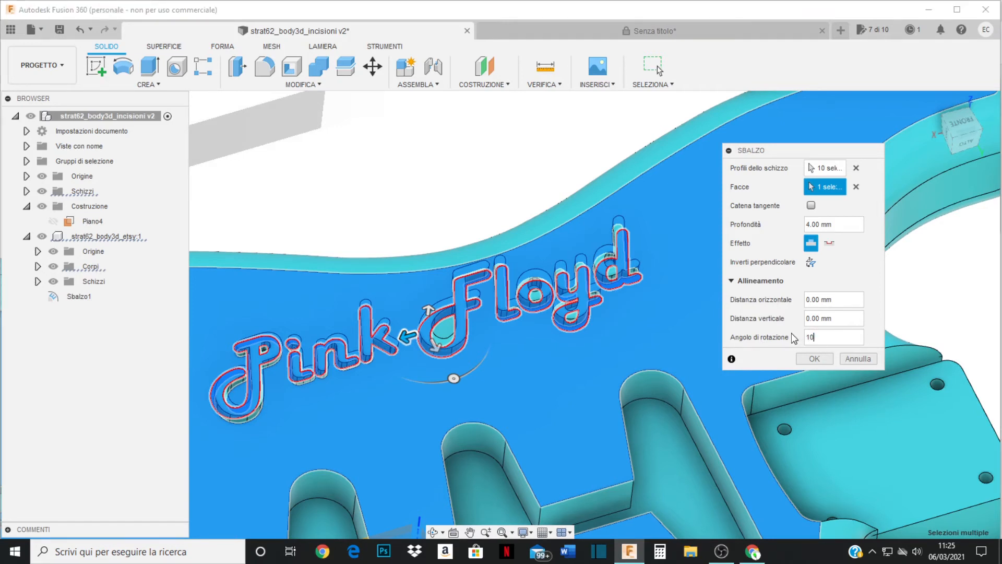
click(843, 320)
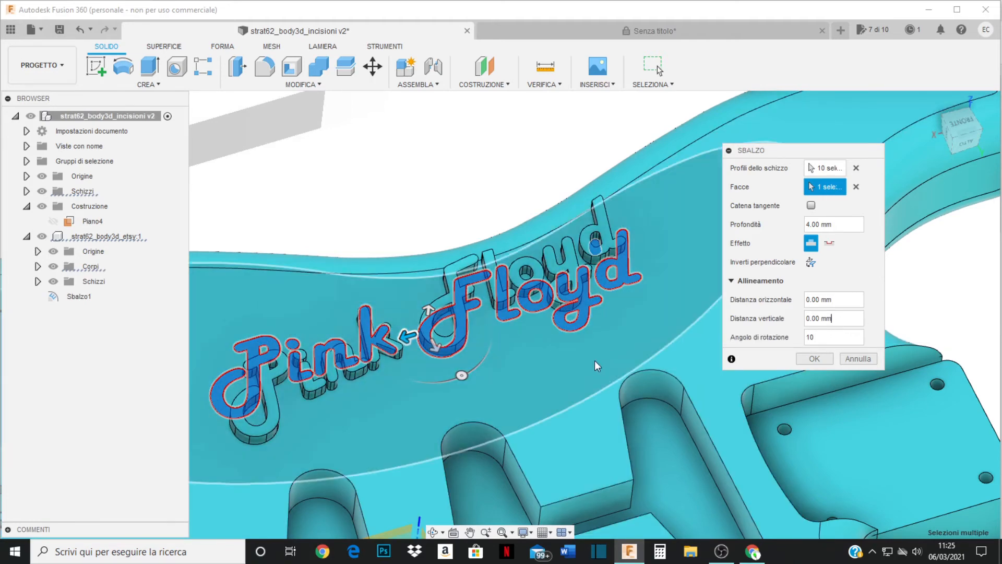
shift+middle_drag(593, 360, 598, 397)
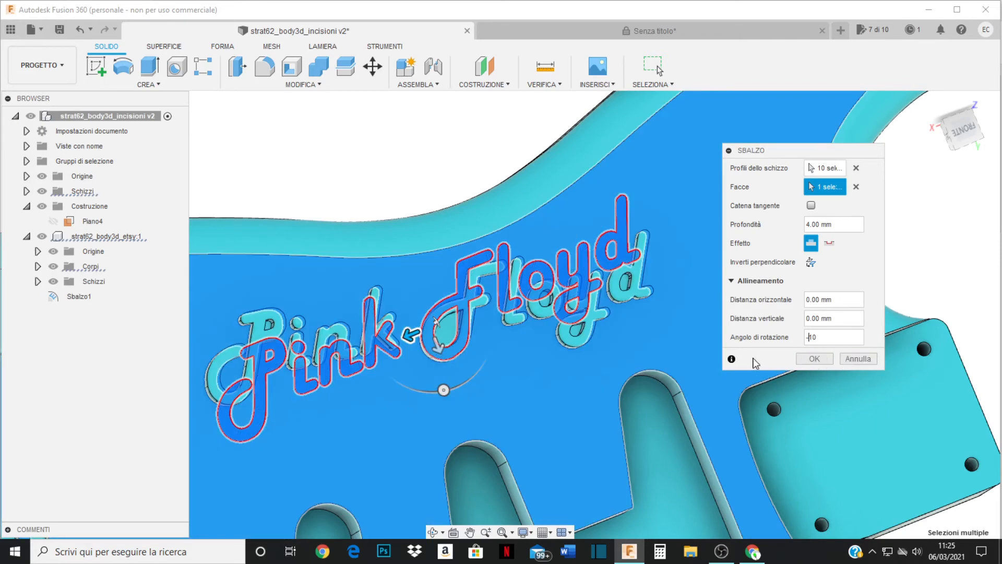
click(808, 360)
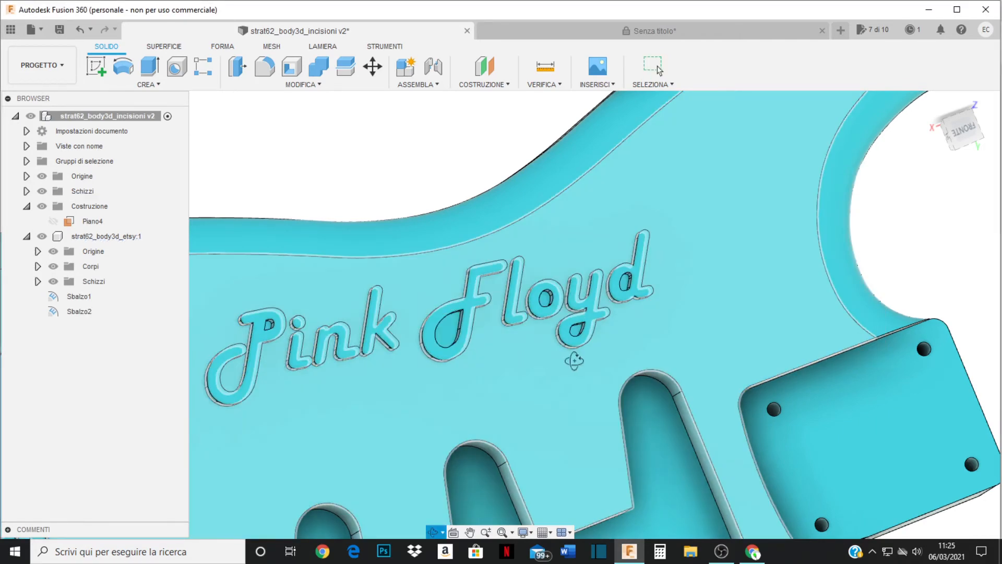
Step: Start a Fillet and select the top face of the embossed letter P
shift+middle_drag(576, 359, 580, 317)
scroll(564, 315, down, 6)
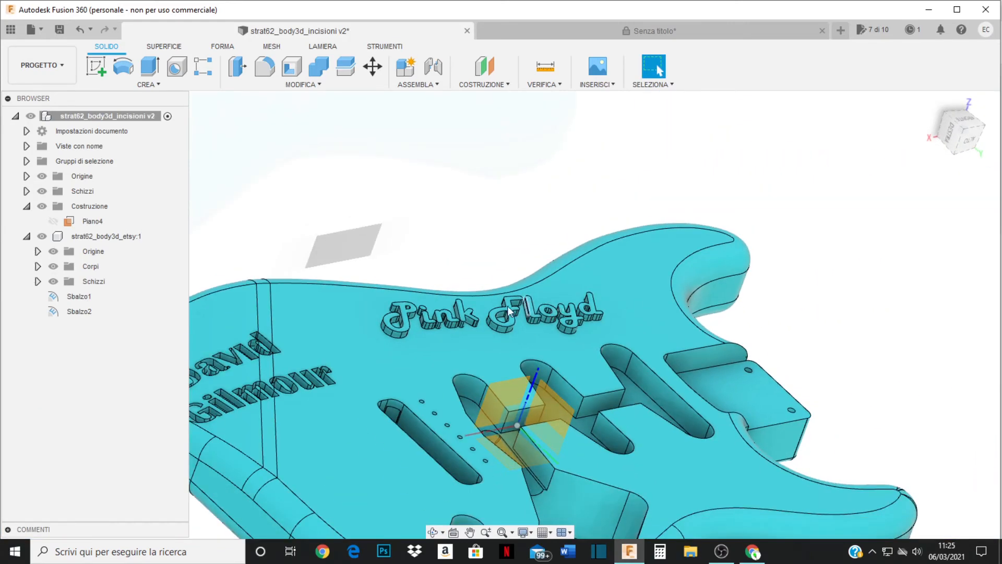
shift+middle_drag(418, 315, 381, 300)
scroll(435, 320, up, 4)
click(266, 67)
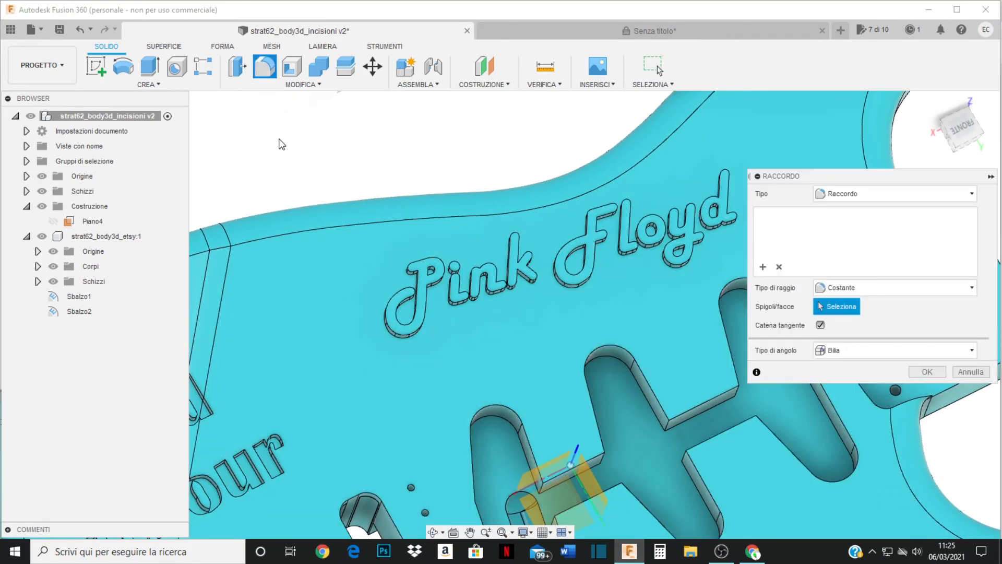
scroll(415, 275, down, 5)
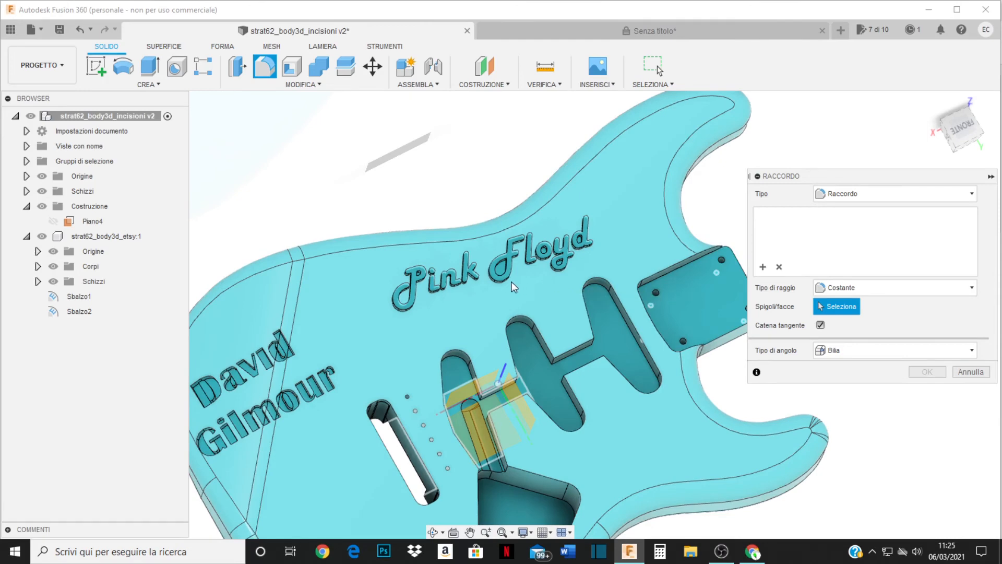
scroll(456, 282, up, 4)
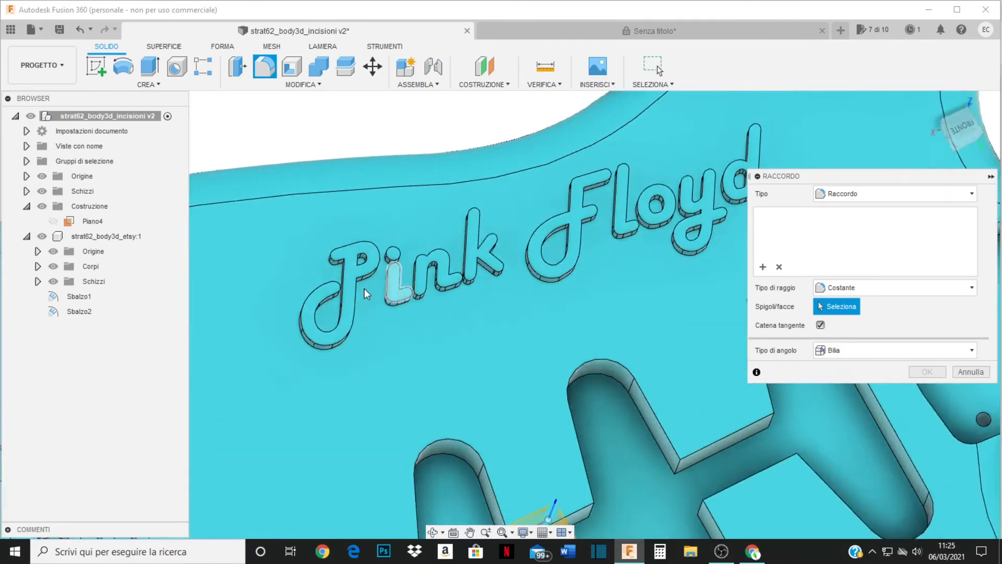
click(313, 301)
scroll(360, 303, down, 1)
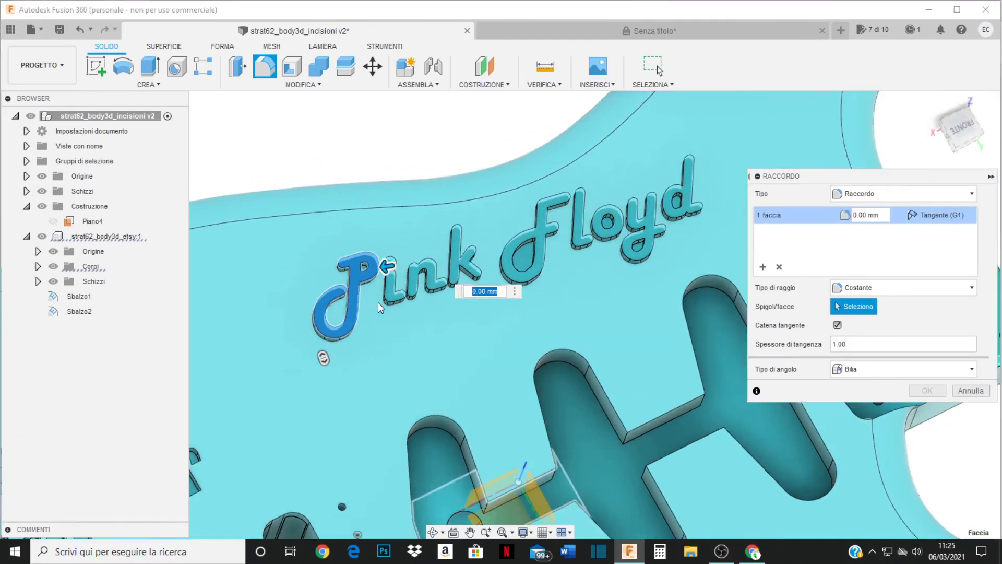
Step: Add the top faces of the i, its dot, the n and the k to the fillet selection
scroll(378, 302, up, 3)
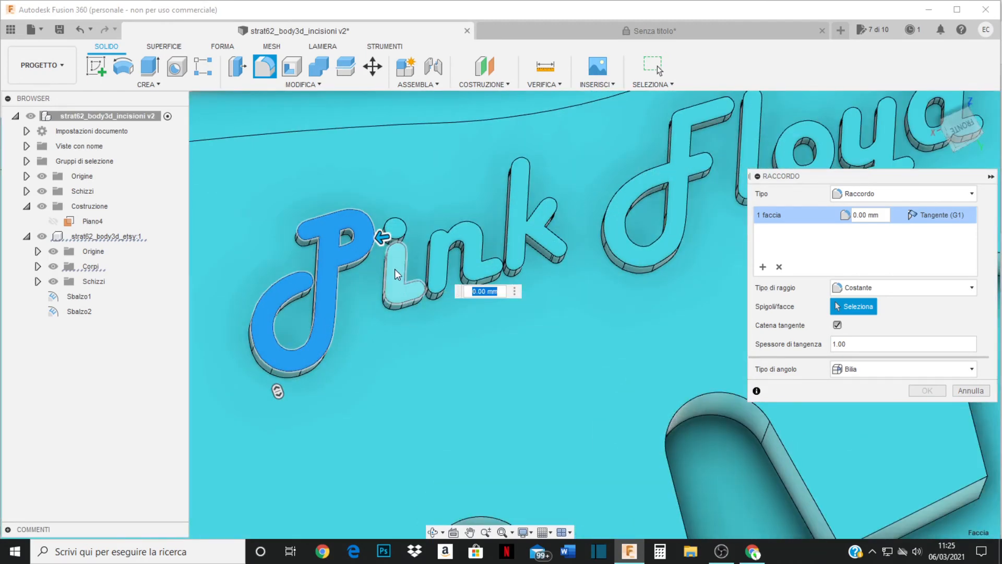
click(395, 268)
click(397, 238)
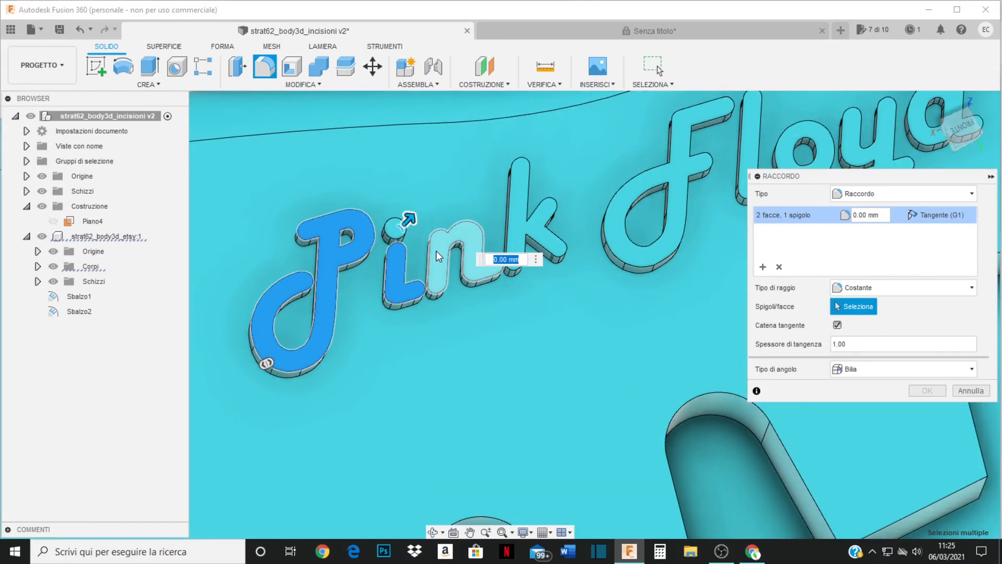
click(394, 228)
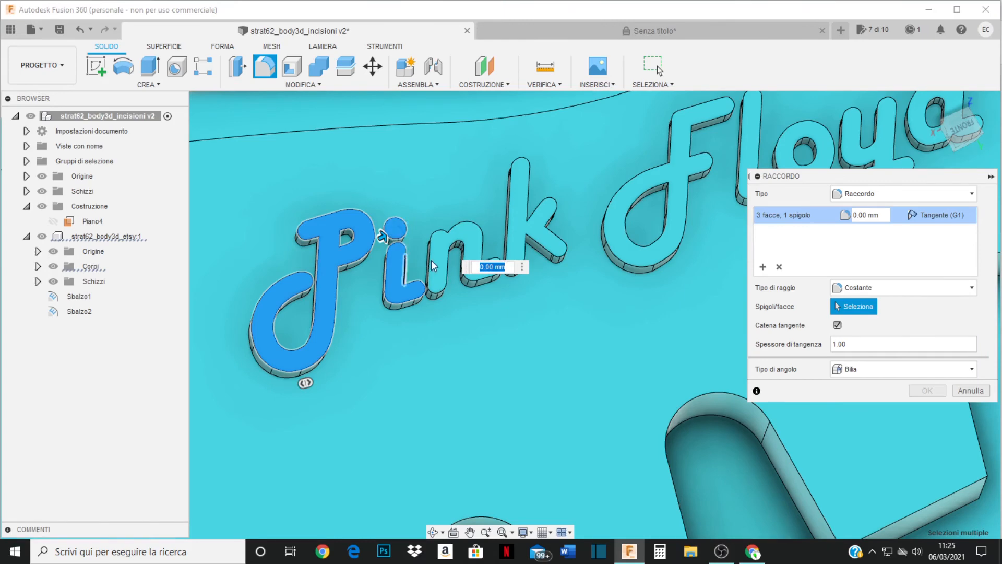
click(437, 254)
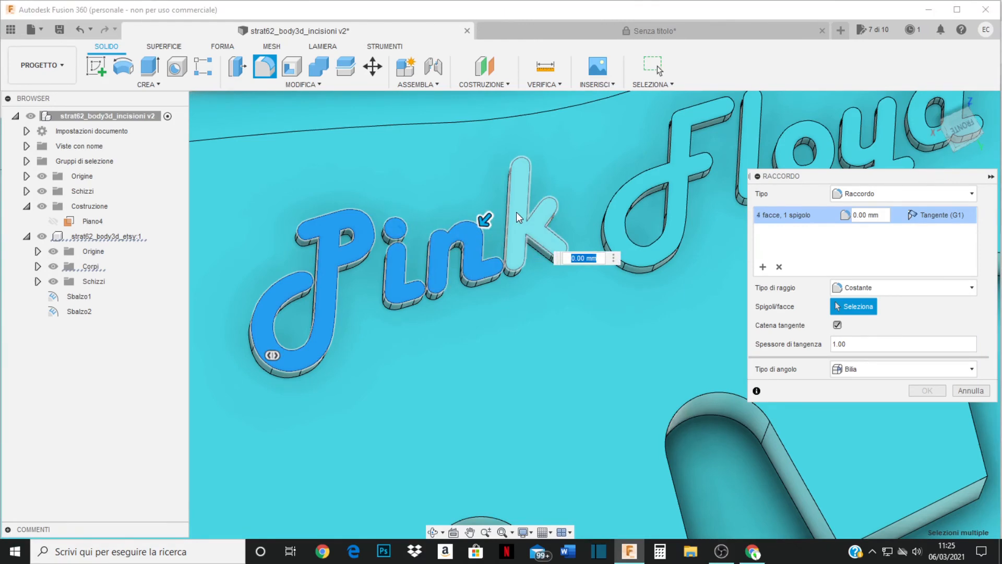
click(515, 212)
Step: Add the top faces of the F, l, o and y in "Floyd" to the fillet selection
click(615, 220)
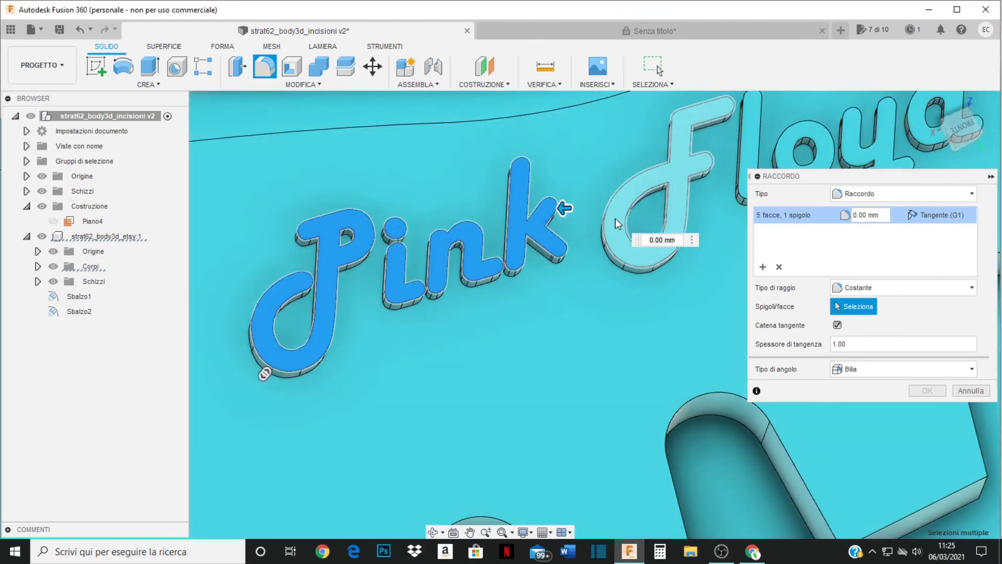
scroll(449, 266, down, 5)
scroll(569, 226, up, 4)
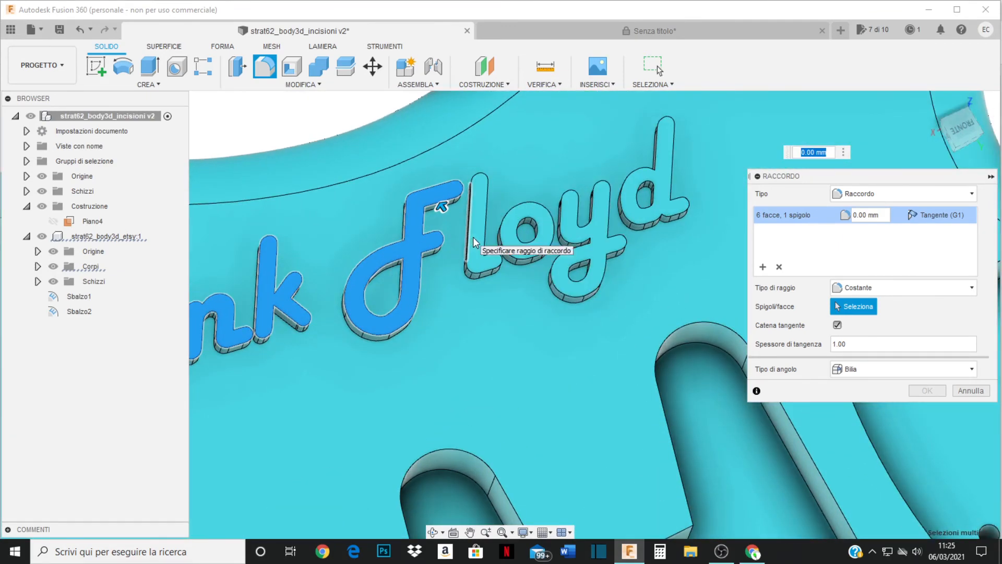
click(473, 237)
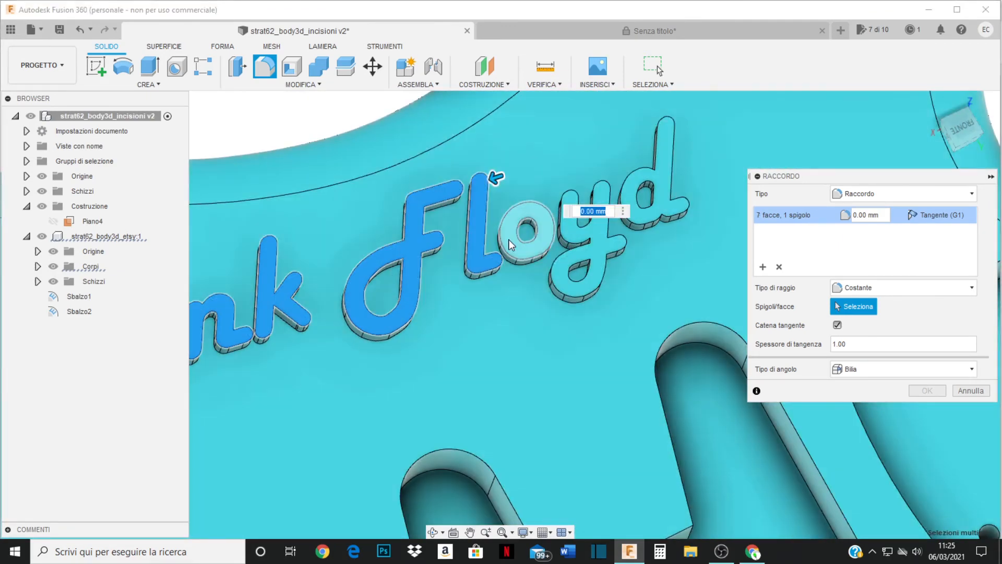
click(509, 240)
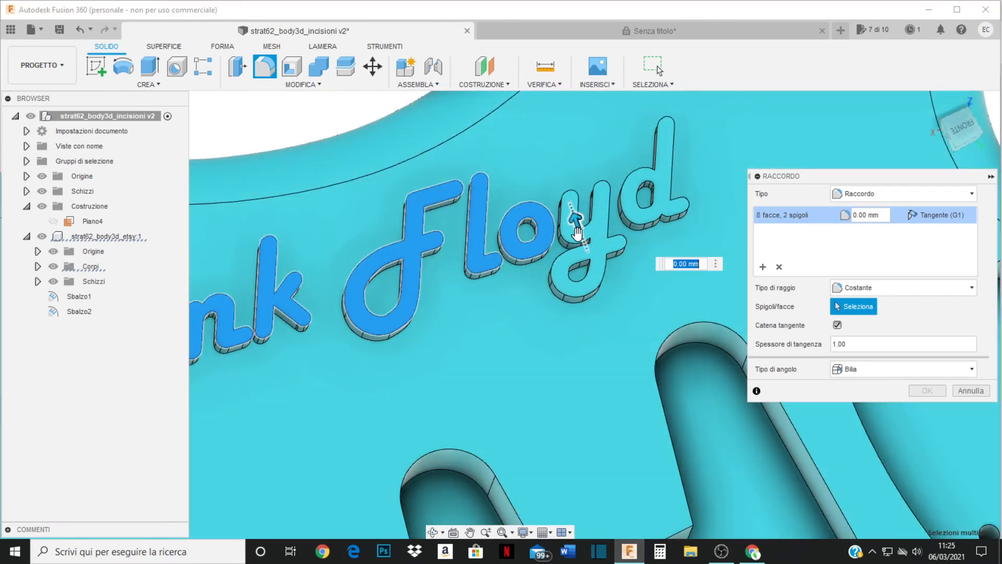
click(575, 216)
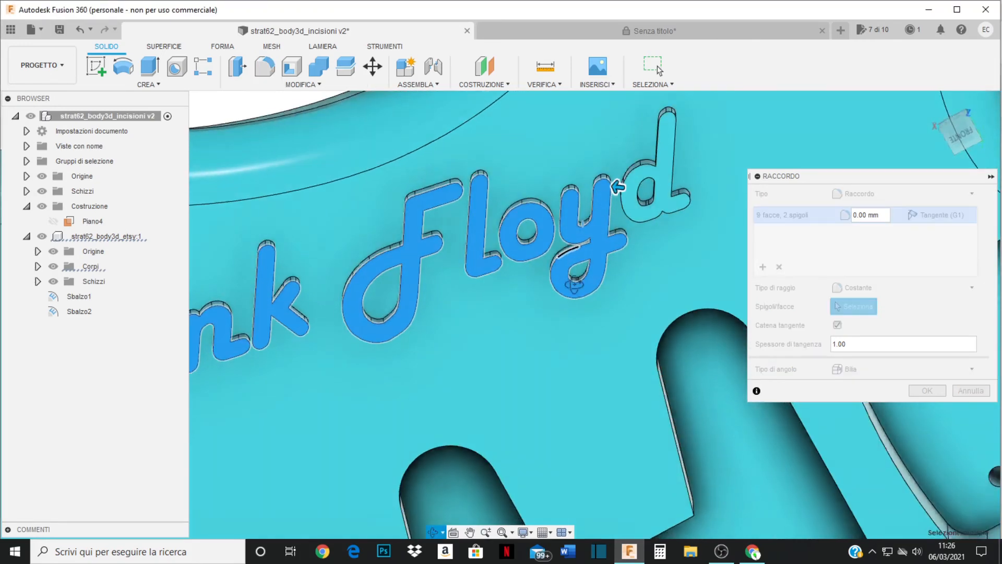
Step: Remove the stray edges inside the y and at the i's dot from the fillet selection, keeping only the faces
scroll(583, 228, up, 3)
scroll(582, 224, up, 2)
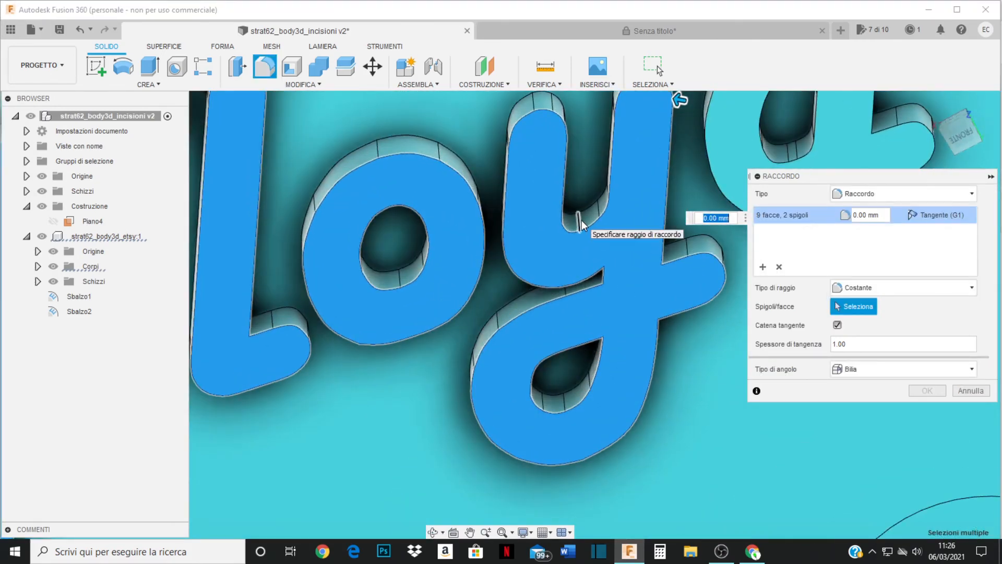
click(579, 218)
scroll(593, 253, down, 5)
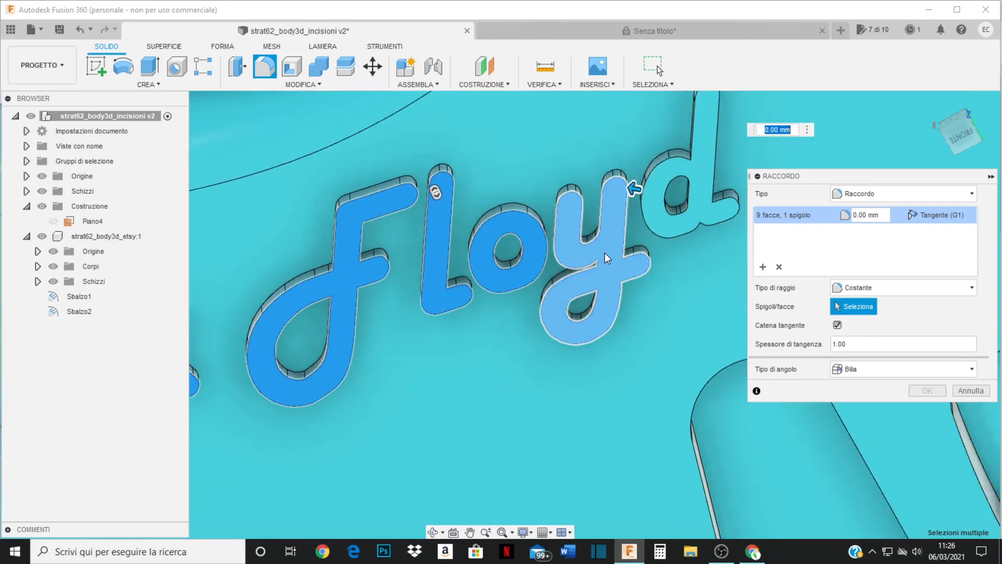
scroll(331, 321, up, 3)
scroll(408, 303, up, 2)
scroll(435, 173, up, 4)
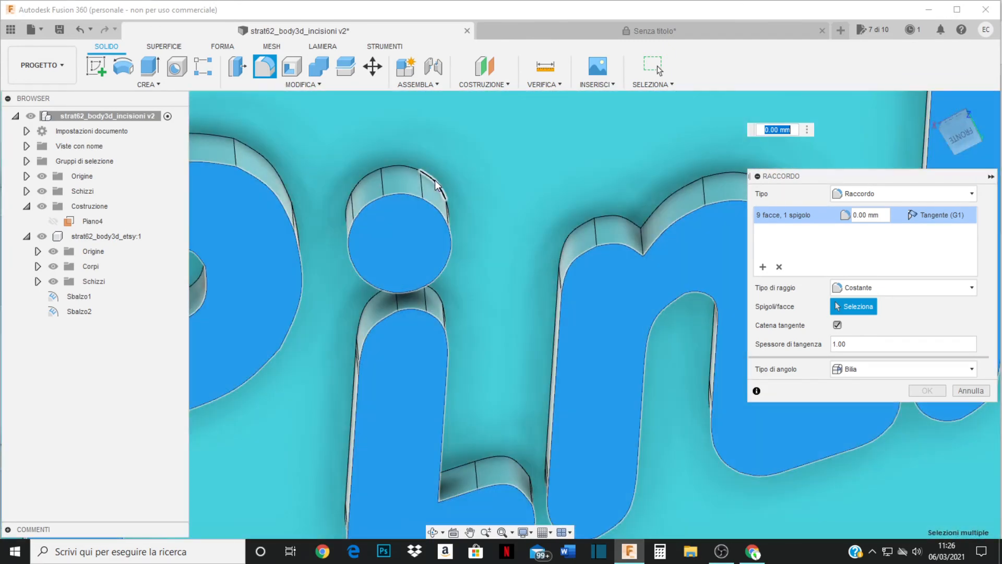
click(436, 182)
scroll(493, 262, down, 5)
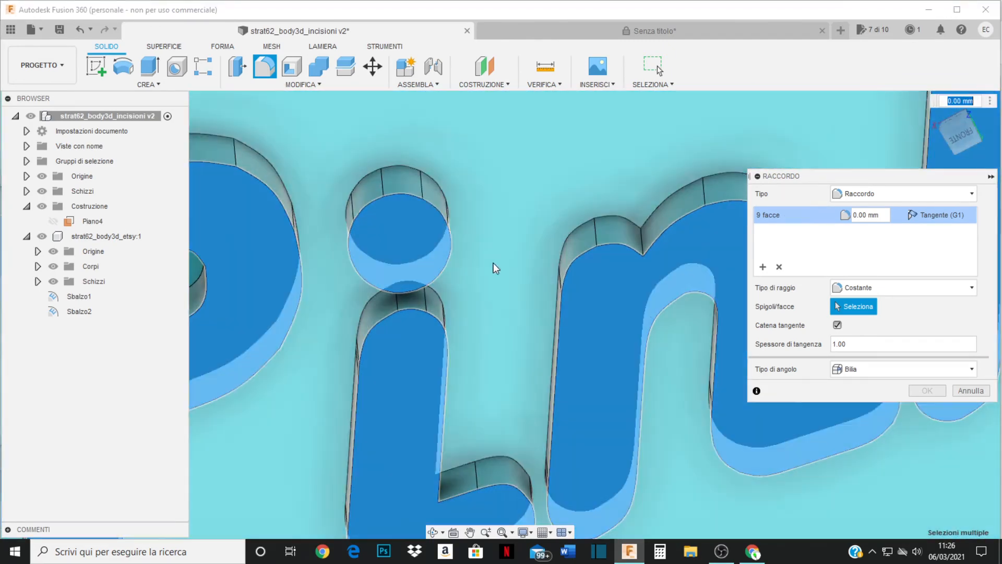
scroll(368, 256, down, 4)
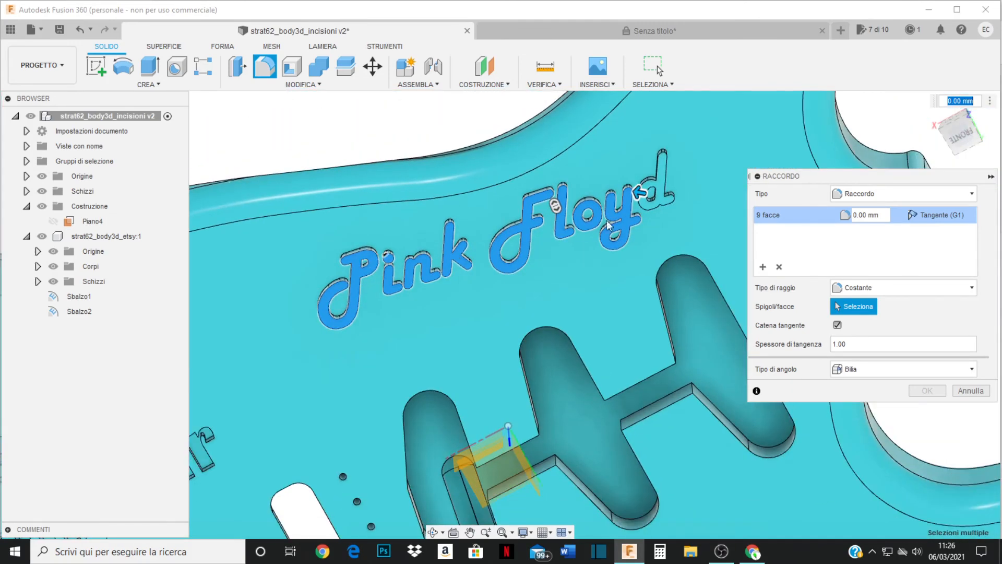
Step: Add the top face of the d to the fillet selection and set the radius to 0.5 mm
scroll(678, 177, up, 5)
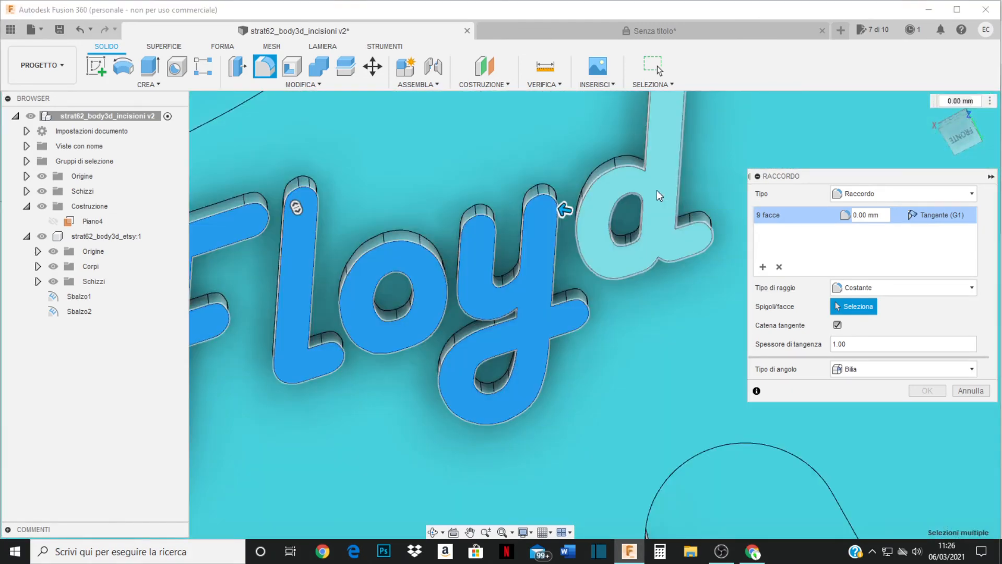
click(657, 190)
scroll(650, 281, down, 5)
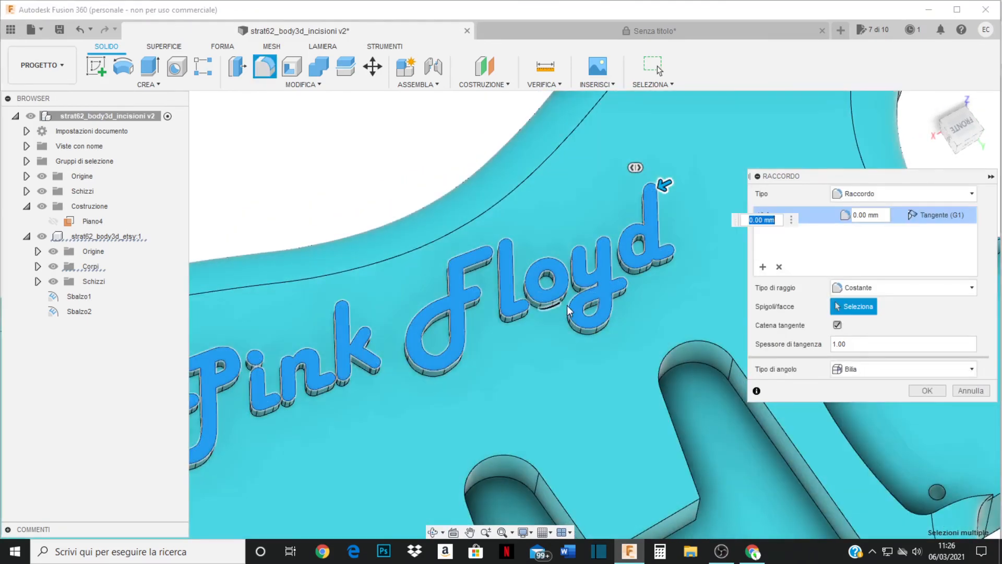
middle_drag(567, 306, 584, 282)
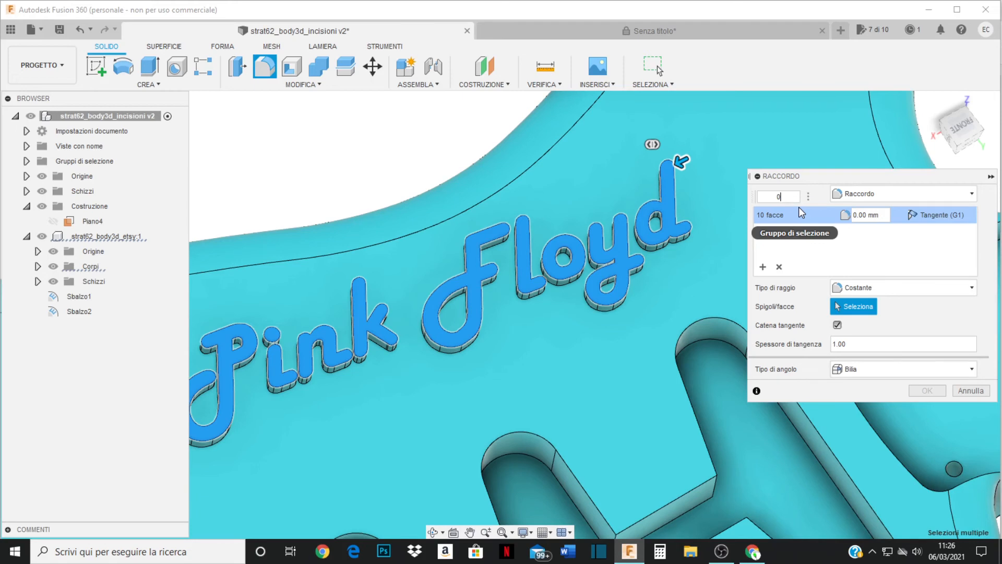
text(0)
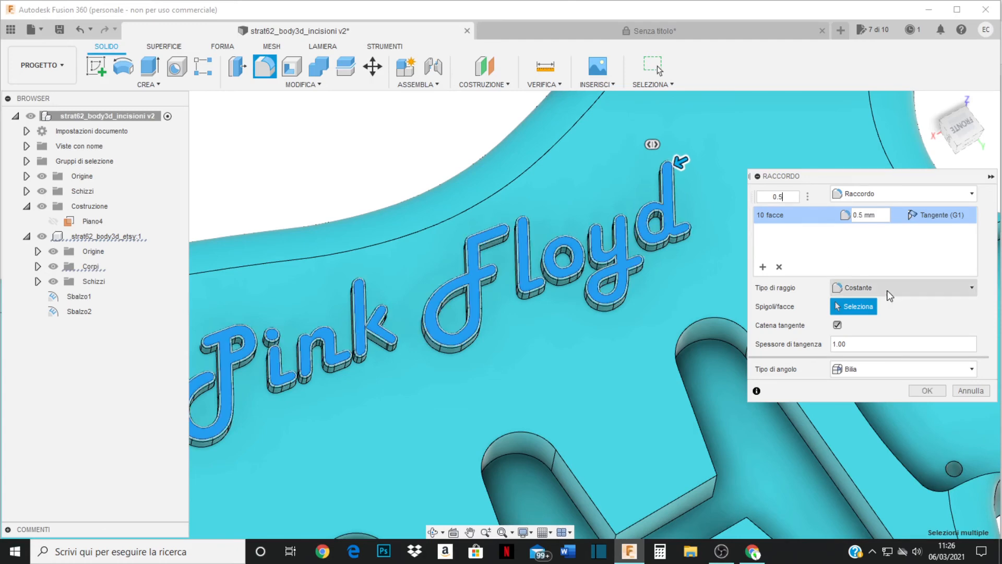
middle_drag(656, 308, 664, 289)
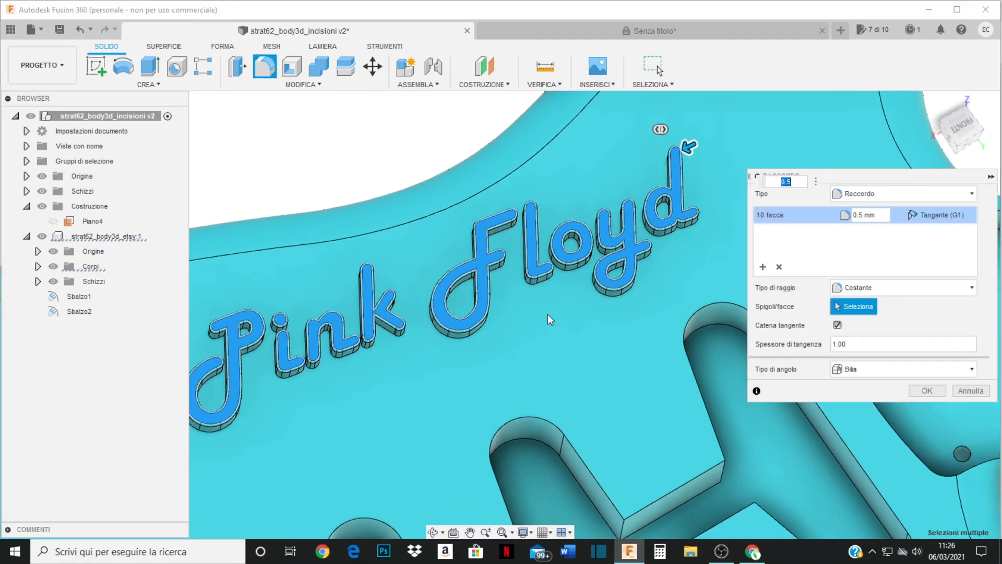
Step: Try a 1 mm radius for the fillet on the top faces of the "Pink Floyd" letters
scroll(543, 316, down, 1)
scroll(431, 339, up, 3)
scroll(490, 320, up, 5)
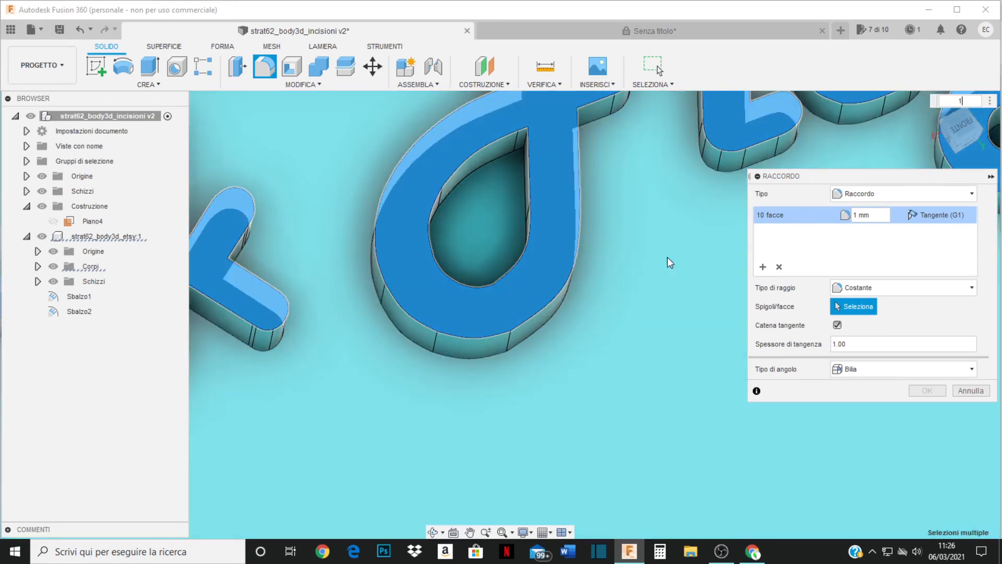
scroll(603, 309, down, 6)
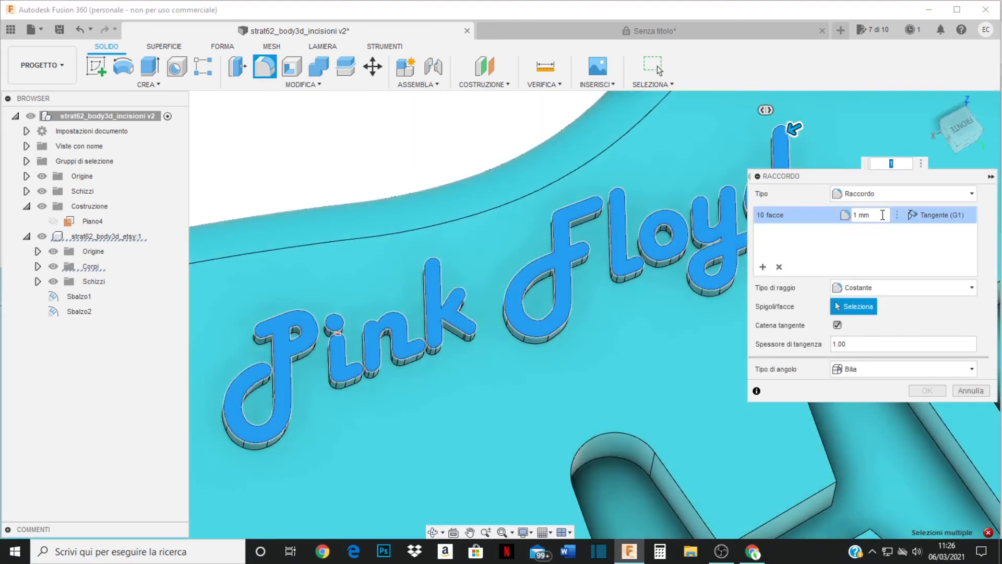
Step: Set the fillet radius to 0.6 mm with a constant radius type and apply it to the selected letter faces
click(881, 215)
drag(881, 215, 846, 216)
text(0.6)
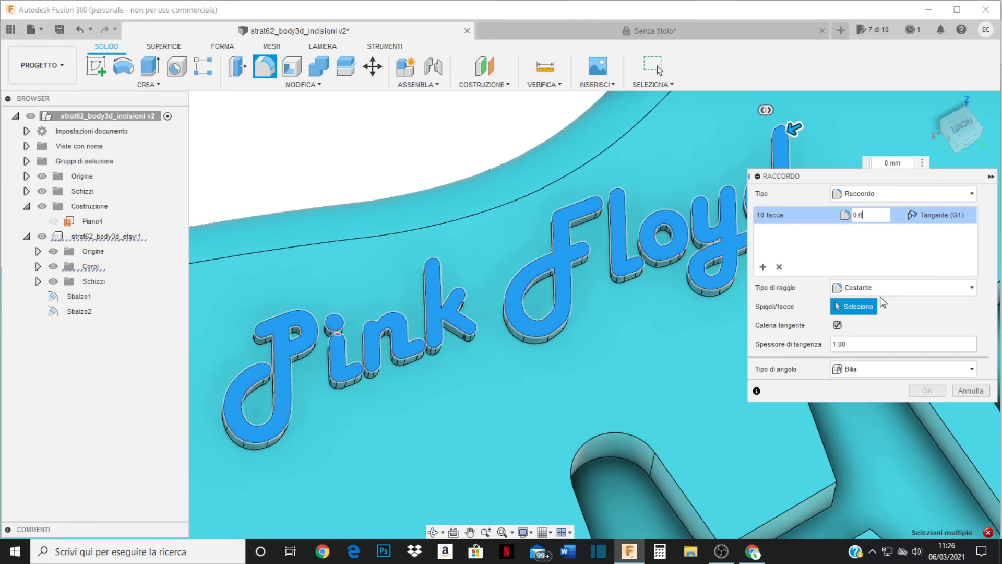
click(859, 291)
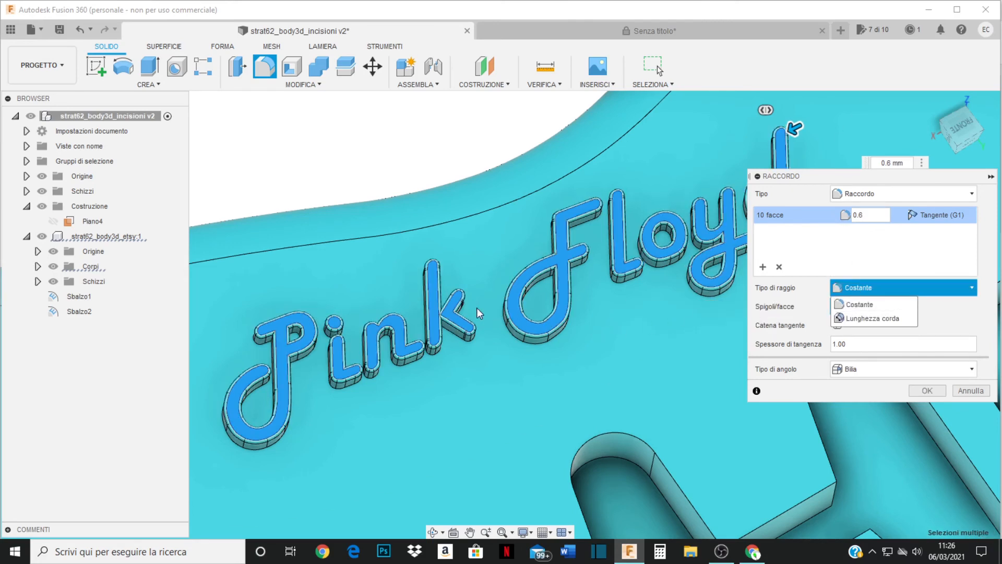
click(853, 215)
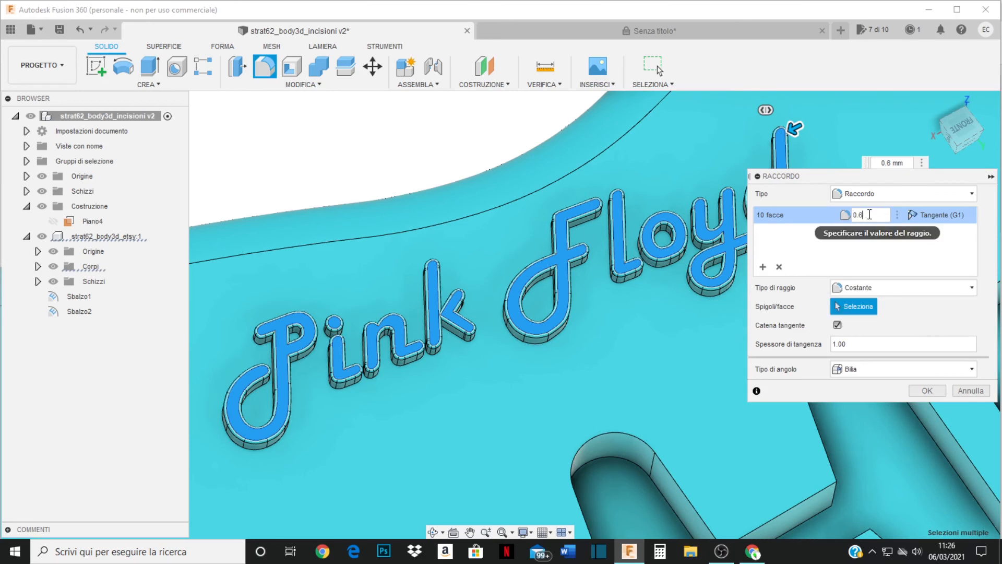
key(BackSpace)
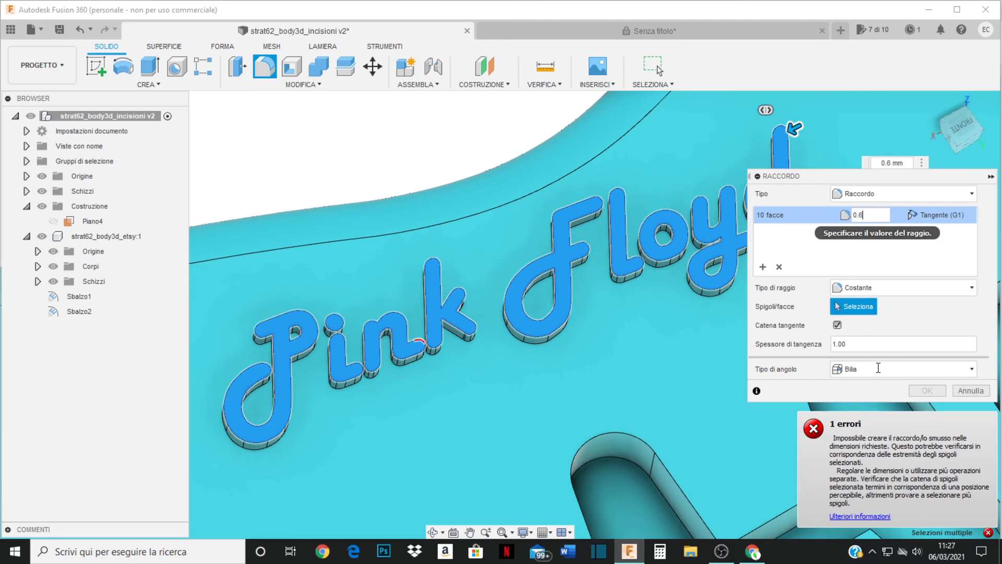
click(917, 389)
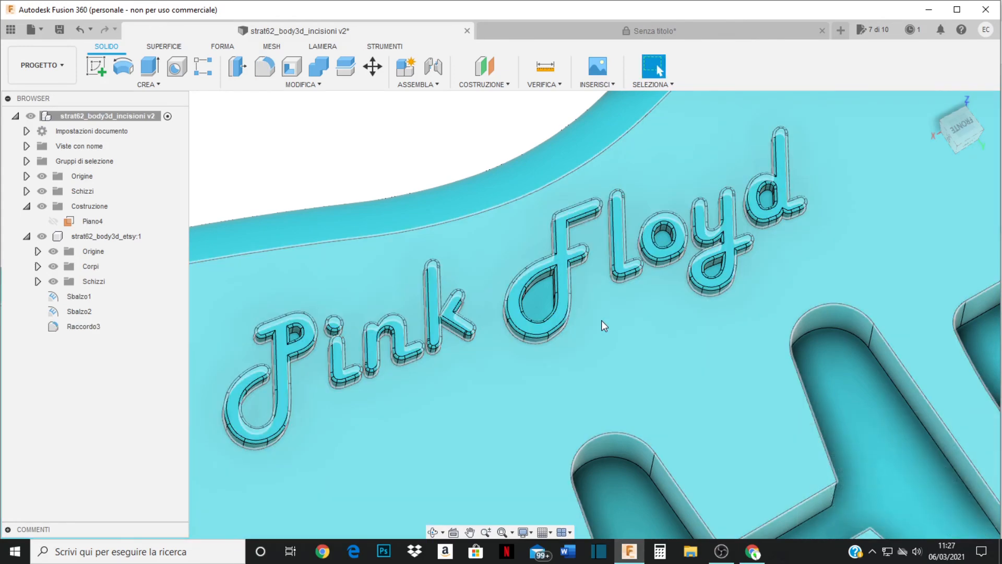
Step: Examine the filleted edges of the raised "Pink Floyd" letters up close and both inscriptions on the whole guitar body
middle_drag(601, 321, 696, 271)
scroll(696, 271, down, 2)
scroll(382, 358, up, 5)
shift+middle_drag(507, 395, 400, 302)
scroll(357, 305, down, 4)
scroll(417, 316, up, 5)
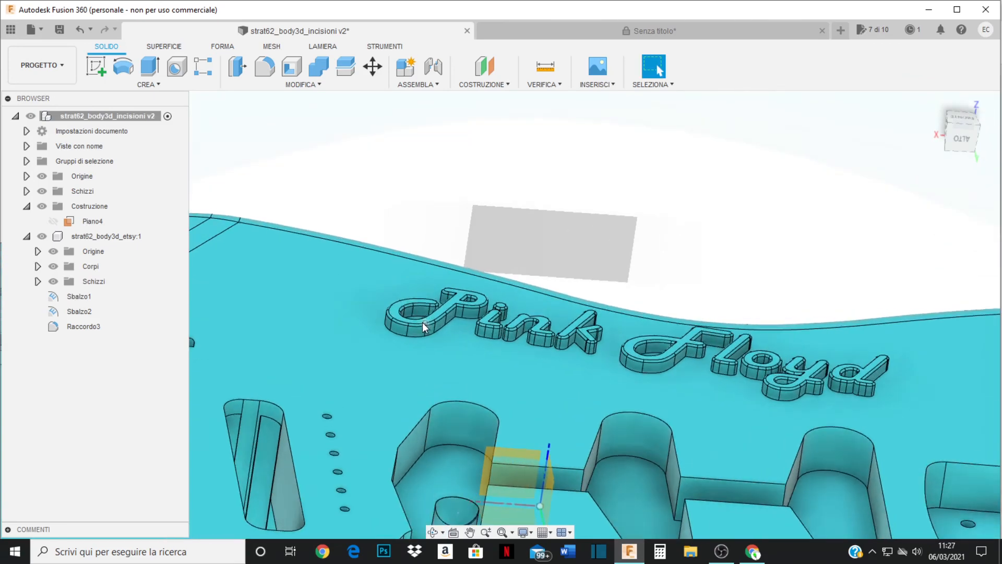
scroll(415, 339, down, 5)
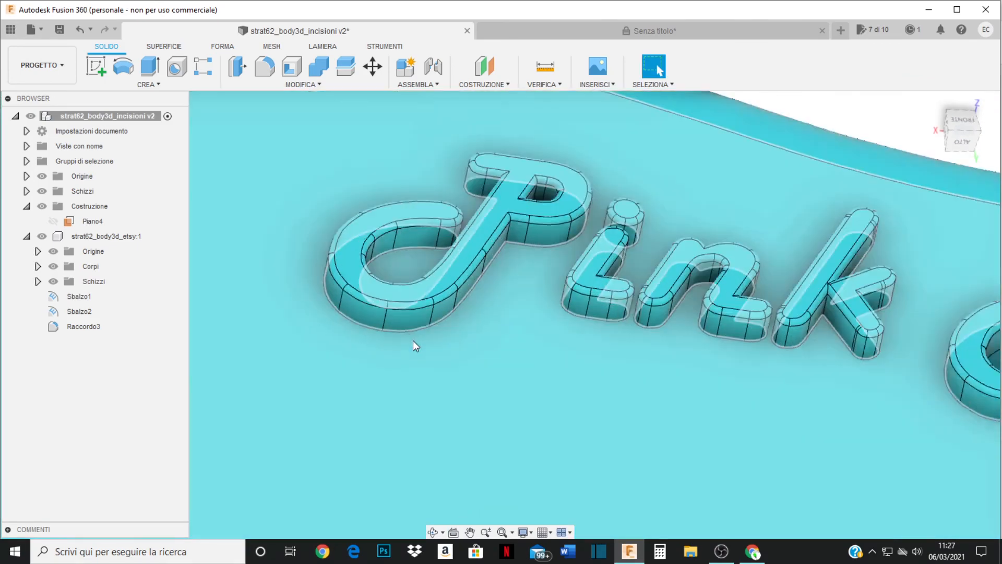
scroll(424, 308, down, 5)
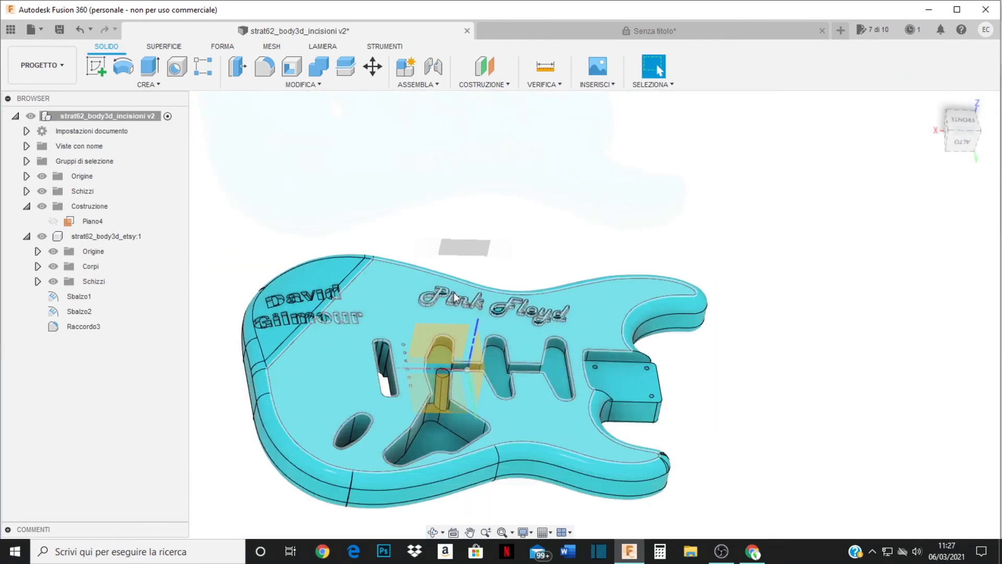
shift+middle_drag(424, 317, 433, 337)
scroll(592, 309, down, 5)
scroll(599, 318, up, 5)
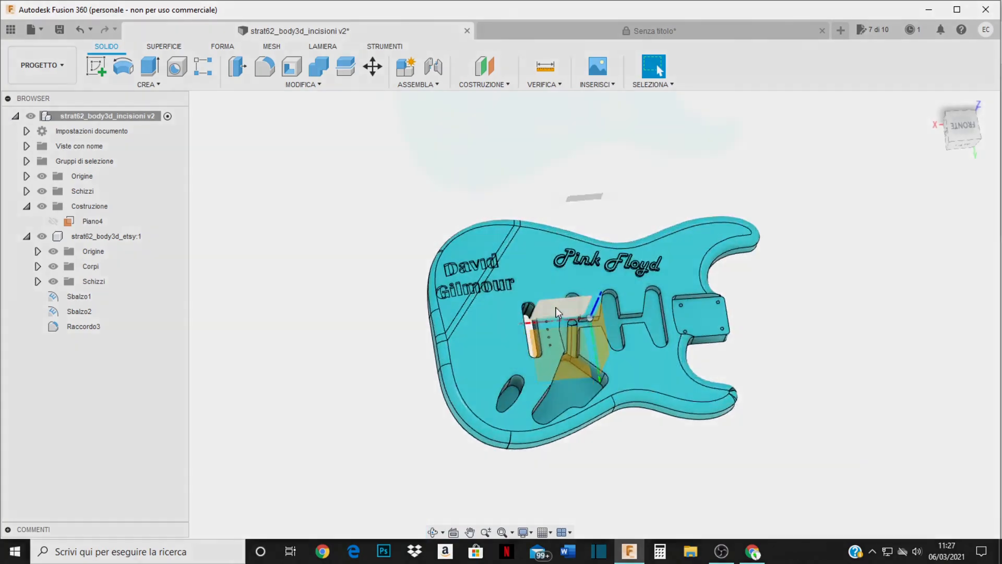